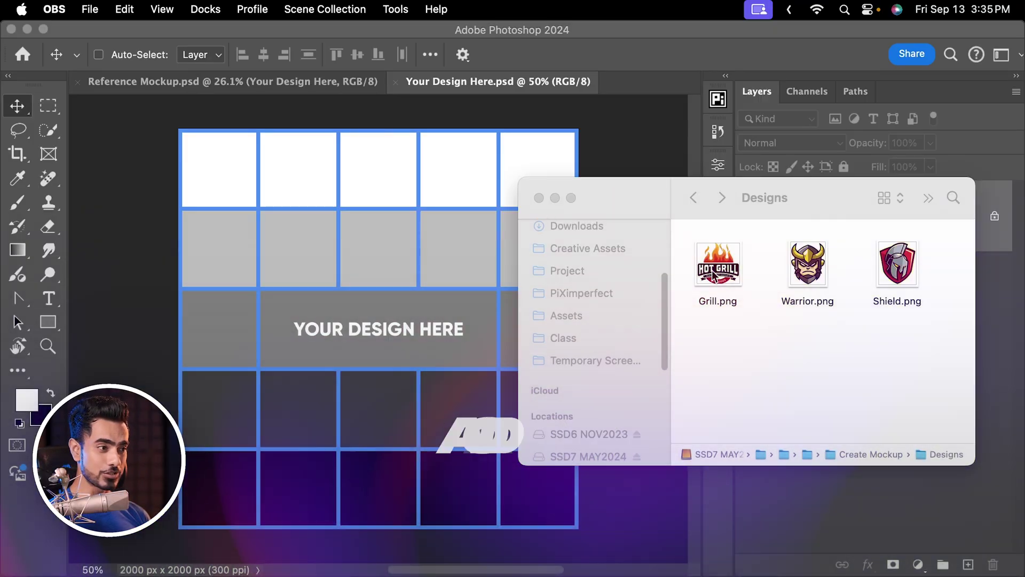
Step: Place Grill.png over the grid in Your Design Here.psd, hide the grid background, and save
{"action": "left_click_drag", "start_coordinate": [714, 274], "coordinate": [385, 277]}
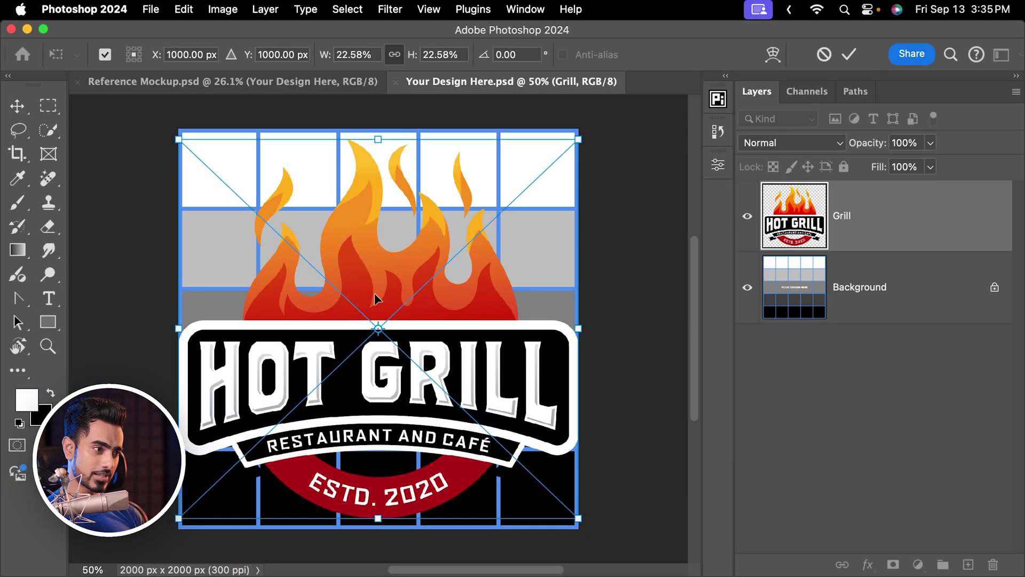
{"action": "key", "text": "Return"}
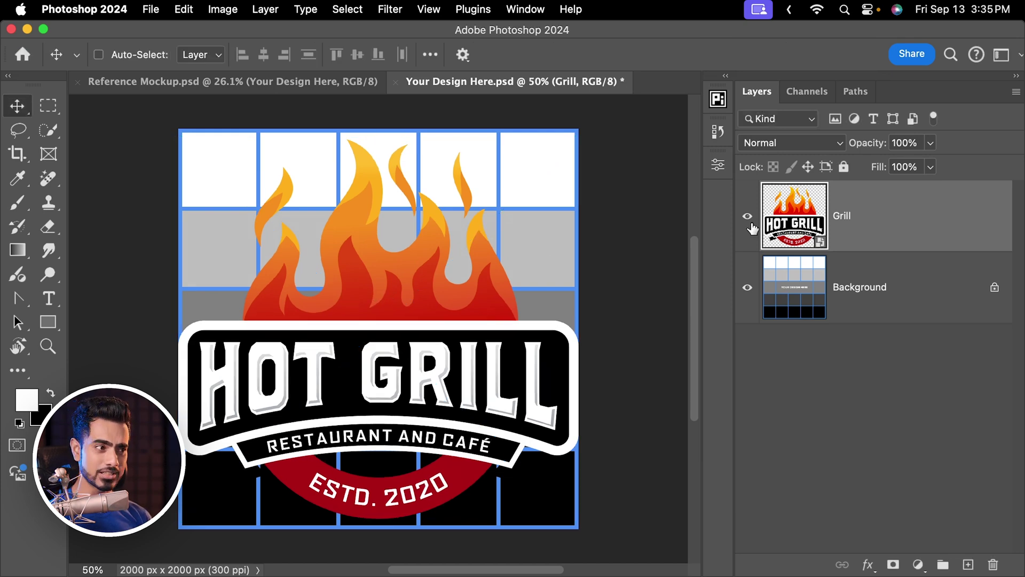
{"action": "left_click", "coordinate": [747, 288]}
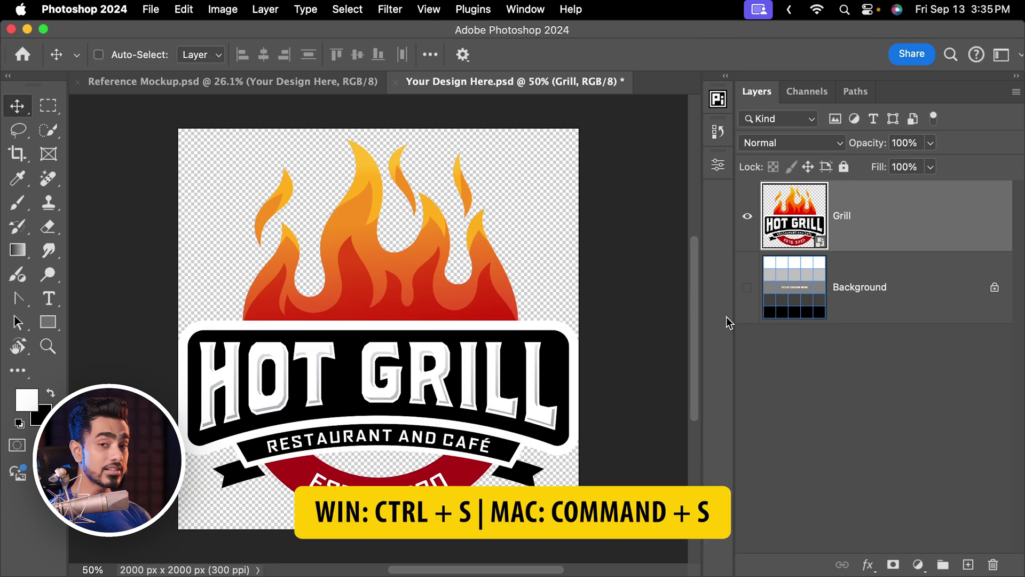
{"action": "key", "text": "super+s"}
{"action": "left_click", "coordinate": [768, 247]}
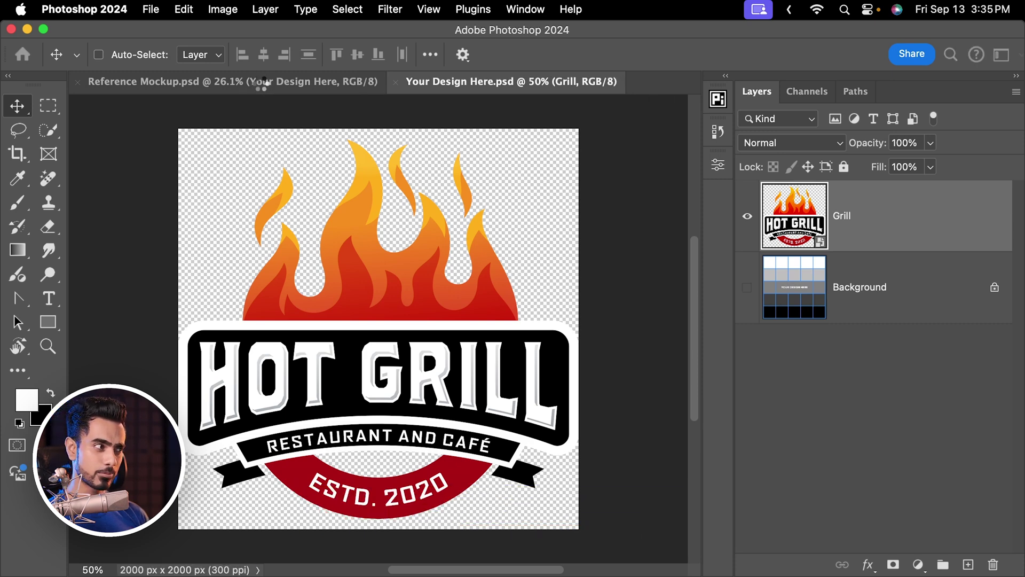
Step: View the Hot Grill logo printed on the Reference Mockup T-shirt
{"action": "left_click", "coordinate": [263, 85]}
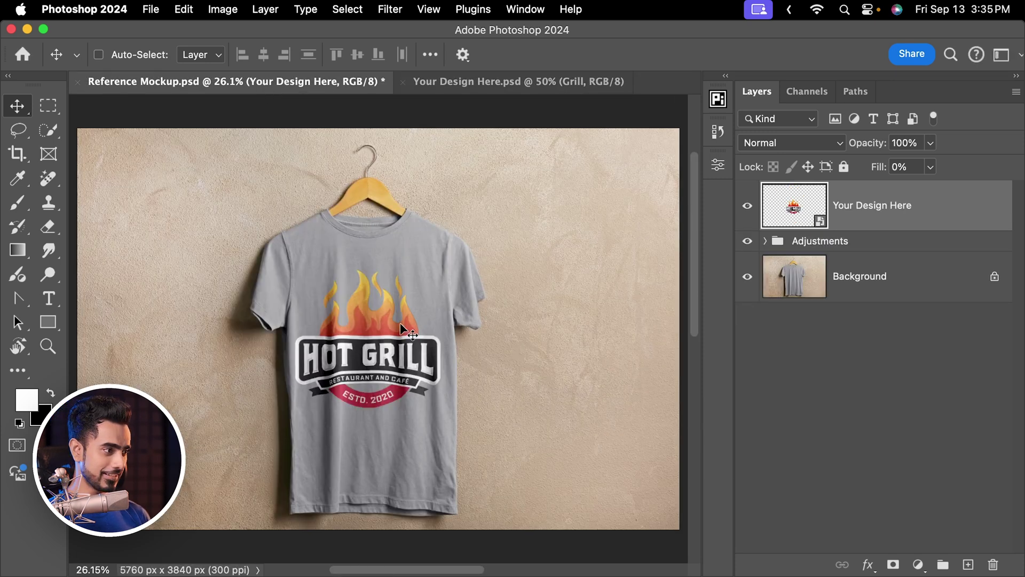
{"action": "scroll", "coordinate": [405, 334], "scroll_direction": "up", "scroll_amount": 3}
{"action": "scroll", "coordinate": [422, 336], "scroll_direction": "down", "scroll_amount": 1}
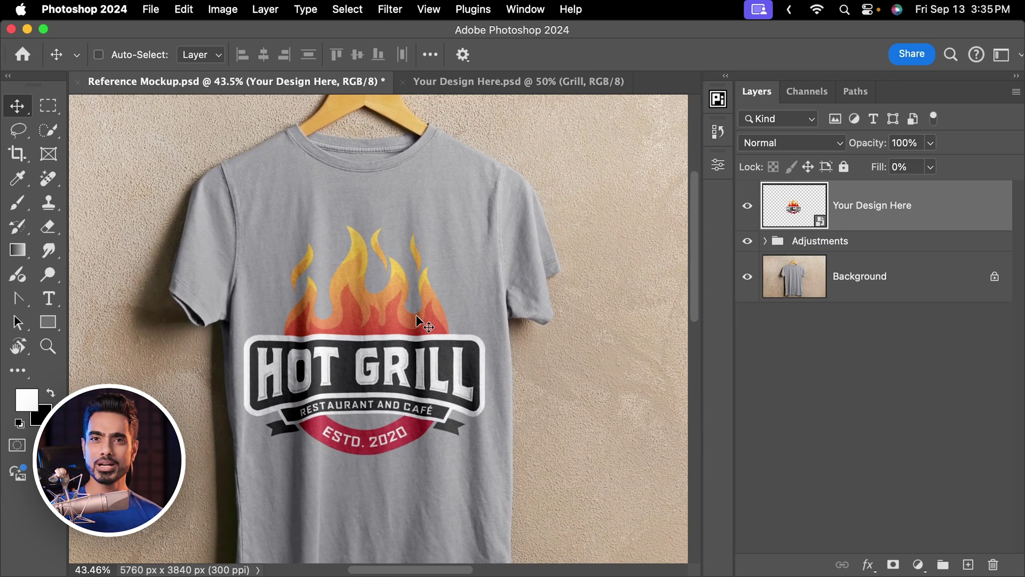
Step: Place Shield.png into Your Design Here.psd and hide the Grill logo
{"action": "left_click", "coordinate": [475, 84]}
{"action": "mouse_move", "coordinate": [283, 574]}
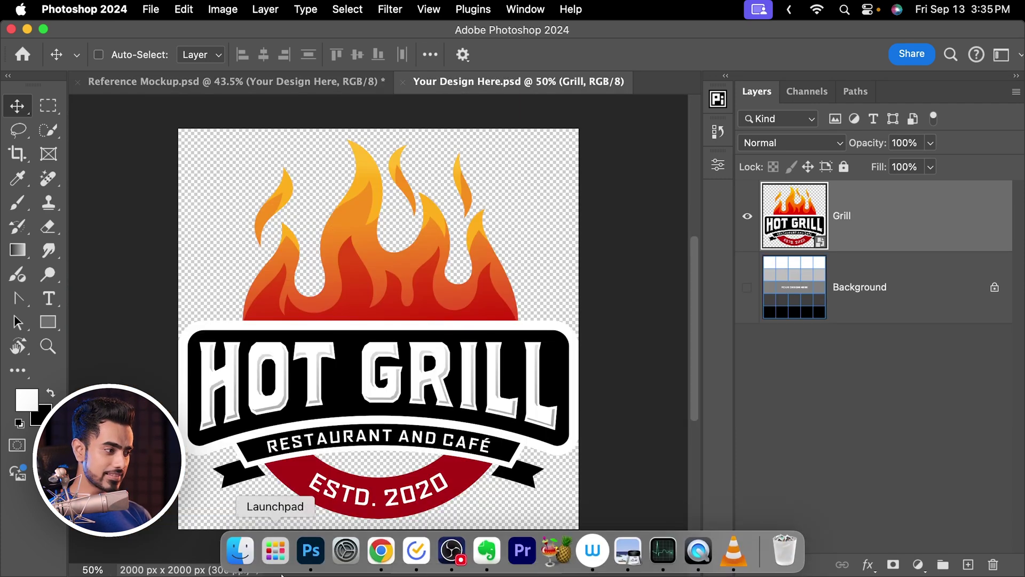
{"action": "left_click", "coordinate": [246, 564]}
{"action": "left_click_drag", "start_coordinate": [897, 264], "coordinate": [438, 247]}
{"action": "key", "text": "Return"}
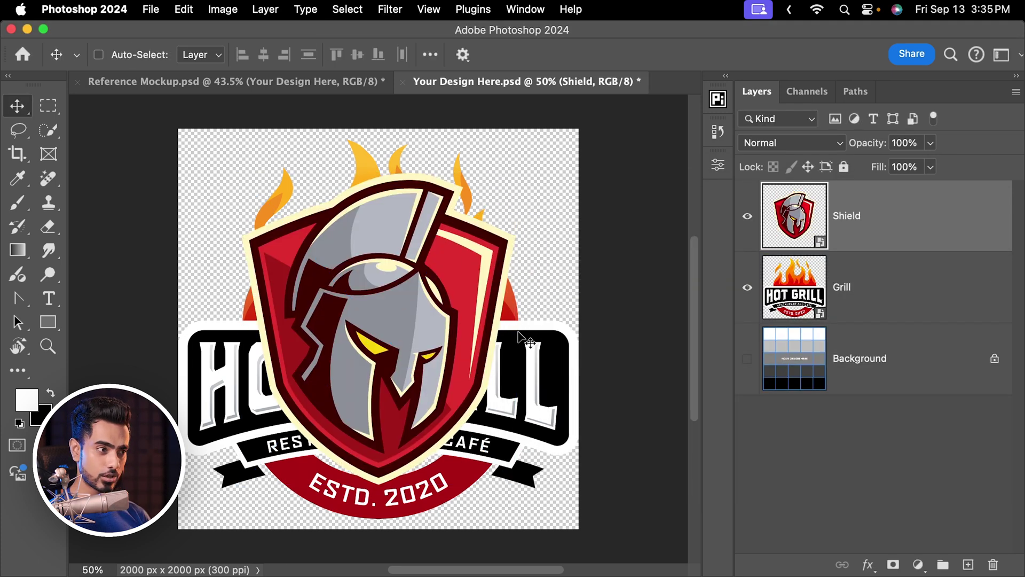
{"action": "left_click", "coordinate": [748, 289]}
Step: Enlarge the Shield logo to about 112%, save, and view the whole mockup
{"action": "key", "text": "super+t"}
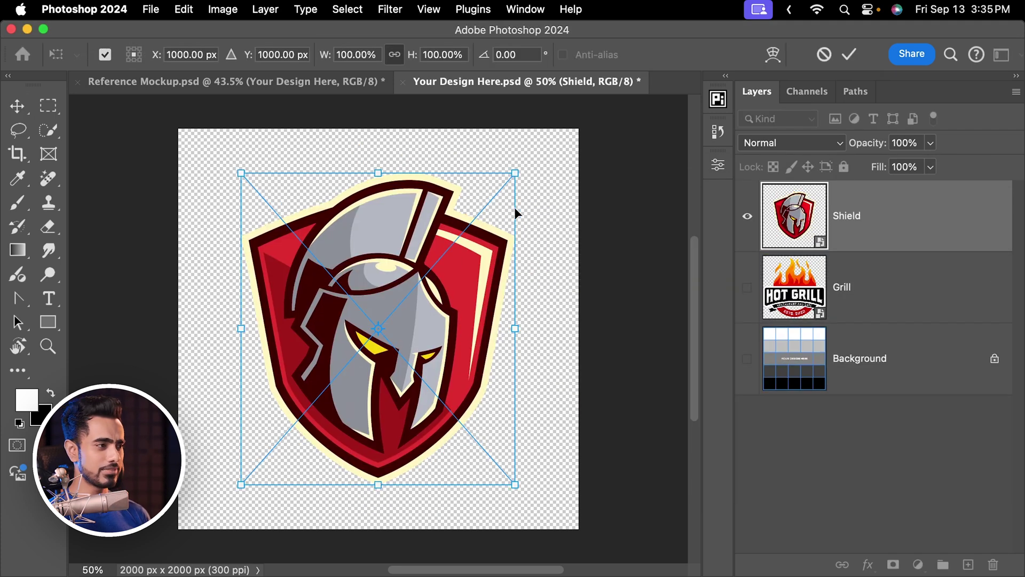
{"action": "left_click_drag", "start_coordinate": [514, 174], "coordinate": [531, 159]}
{"action": "key", "text": "Return"}
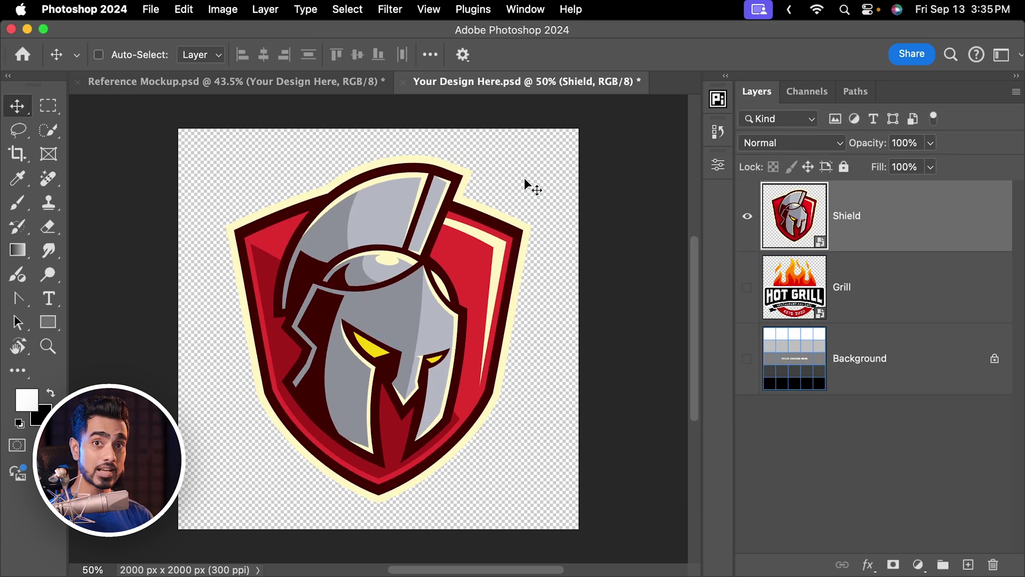
{"action": "key", "text": "super+s"}
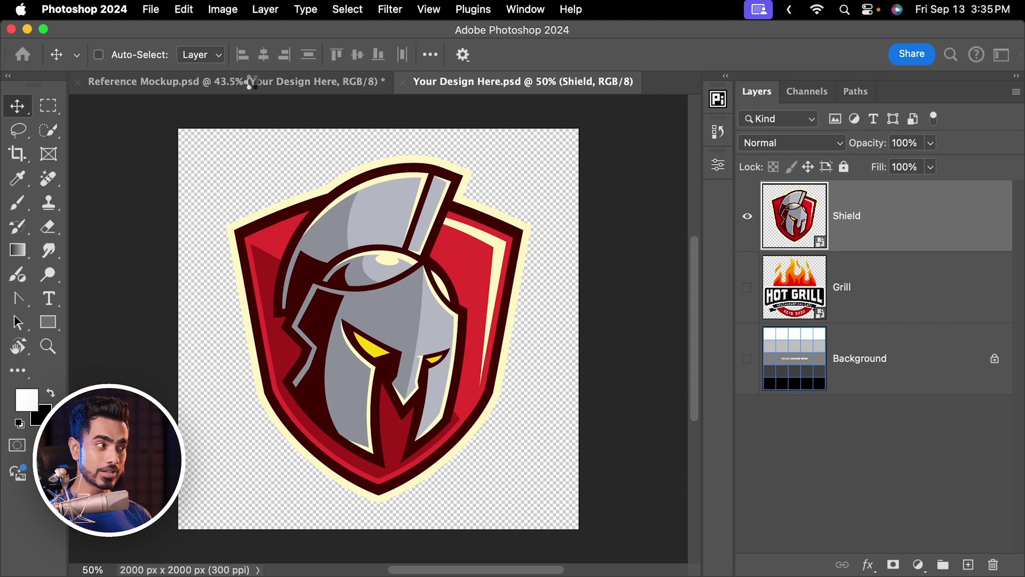
{"action": "left_click", "coordinate": [255, 82]}
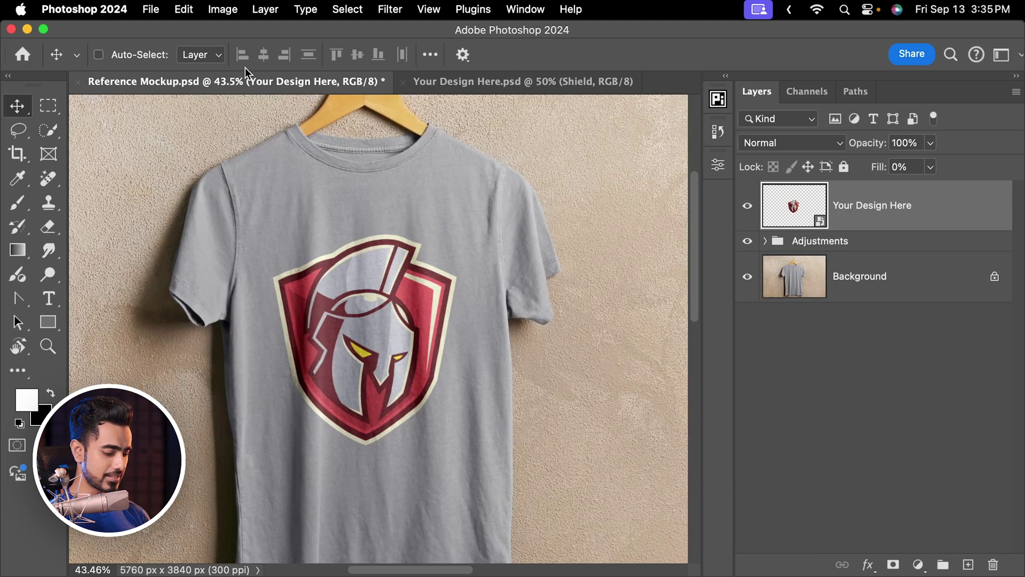
{"action": "key", "text": "super+0"}
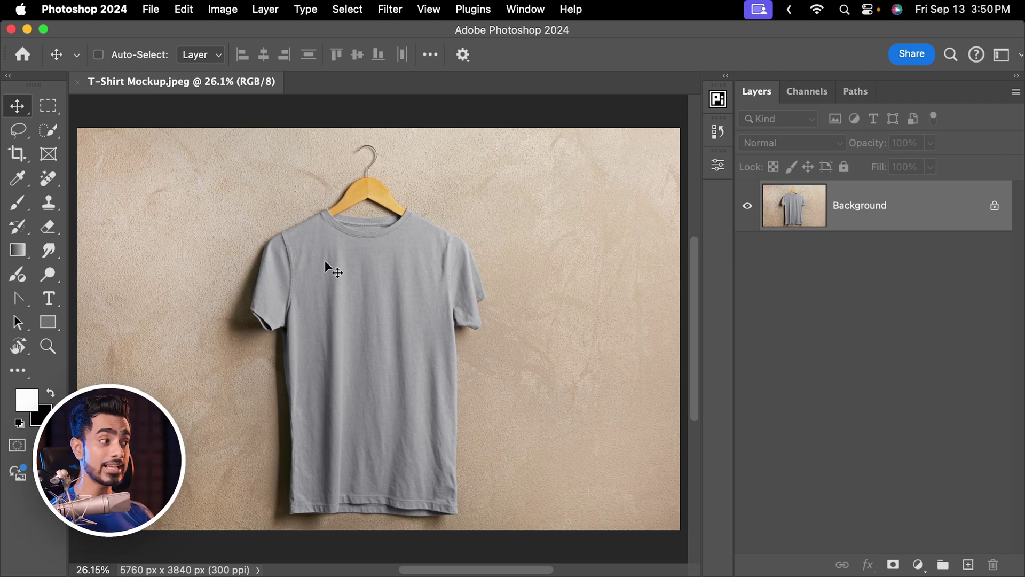
{"action": "left_click_drag", "start_coordinate": [371, 338], "coordinate": [347, 307]}
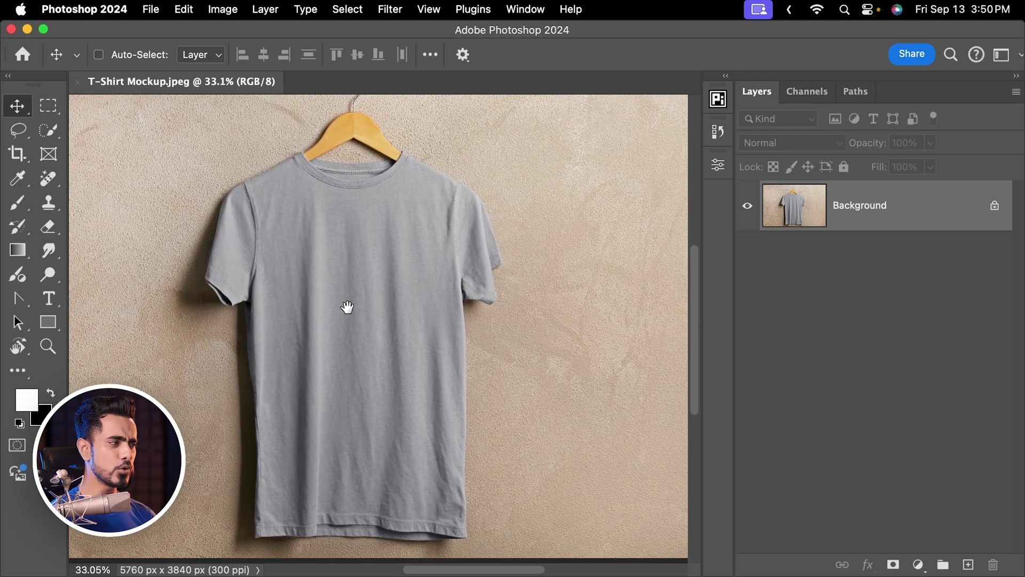
{"action": "left_click", "coordinate": [50, 322]}
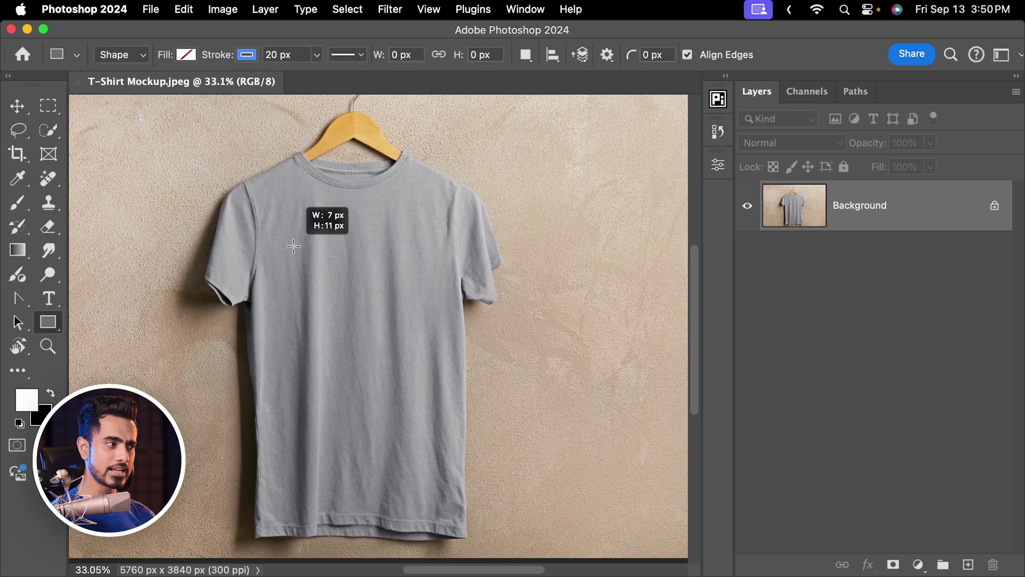
{"action": "left_click_drag", "start_coordinate": [298, 249], "coordinate": [437, 386]}
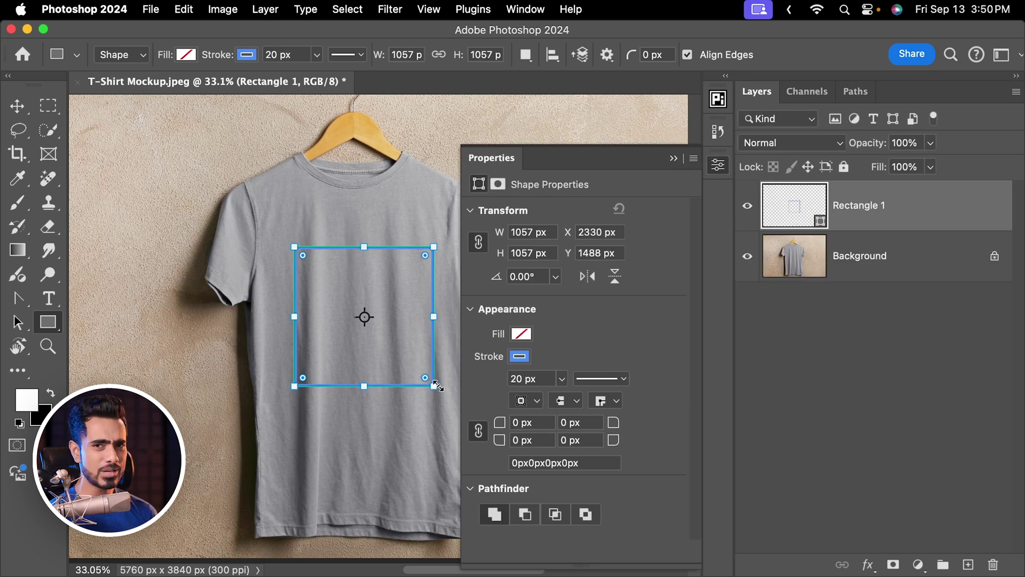
{"action": "left_click", "coordinate": [247, 56]}
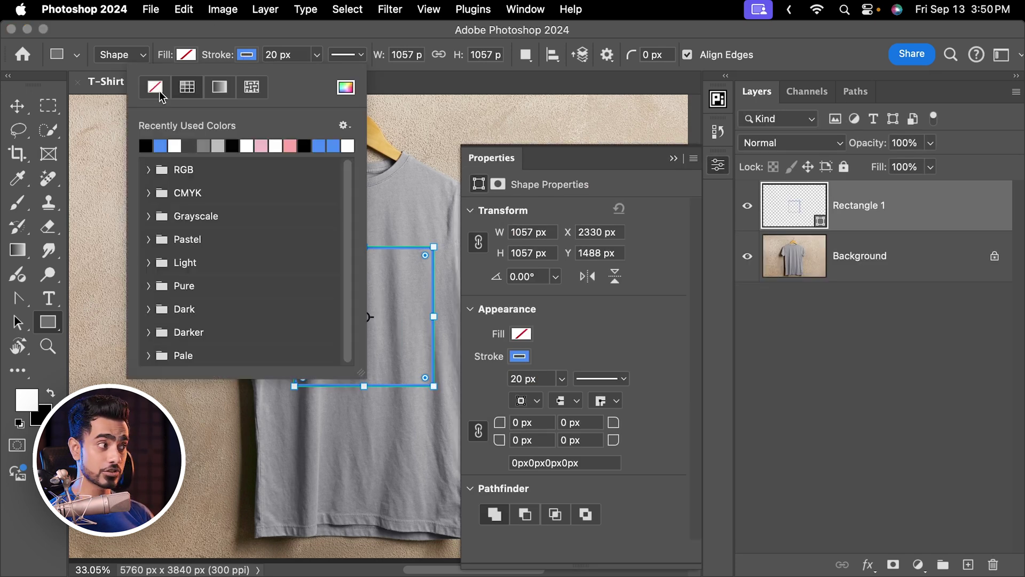
{"action": "left_click", "coordinate": [155, 88]}
{"action": "left_click", "coordinate": [188, 55]}
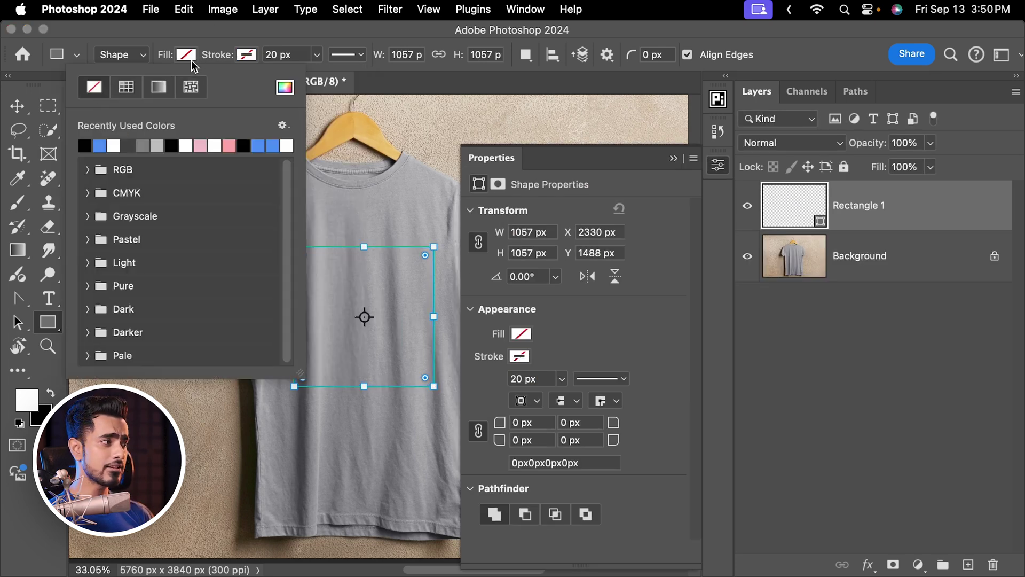
{"action": "left_click", "coordinate": [134, 143]}
{"action": "left_click", "coordinate": [229, 48]}
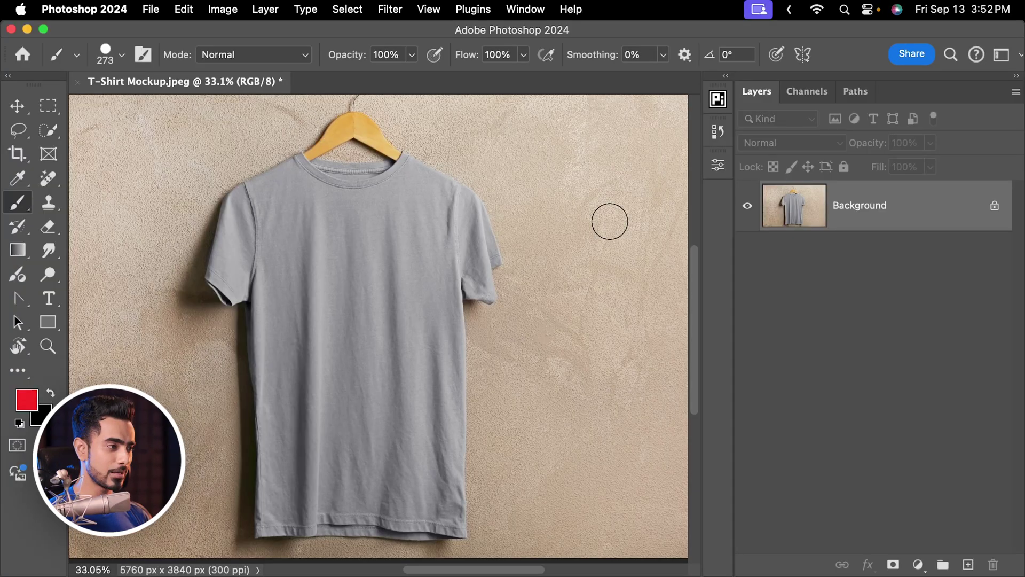
Step: On a new layer, paint a red squiggle across the shirt, blending it Multiply, then Screen
{"action": "left_click", "coordinate": [968, 565]}
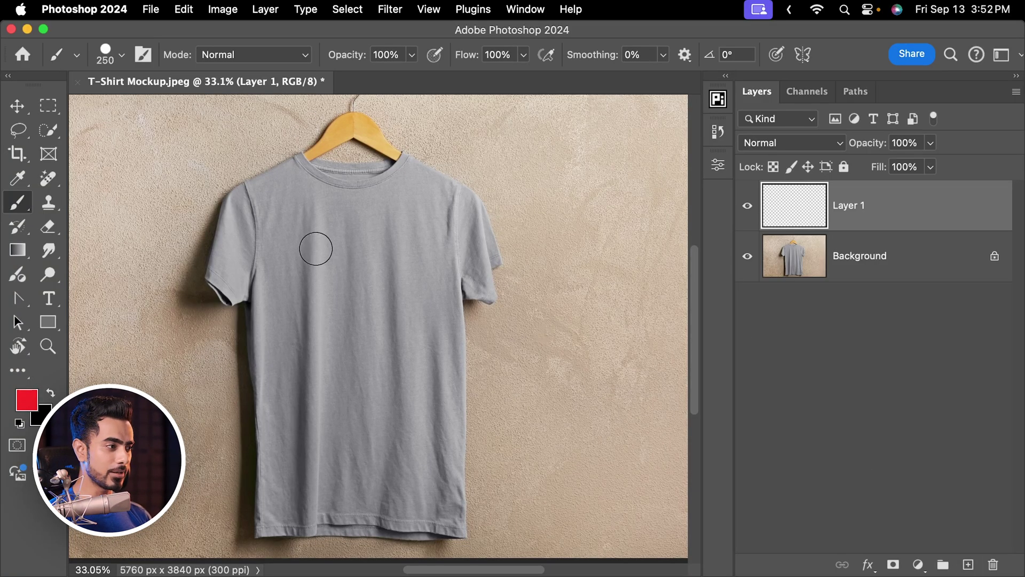
{"action": "mouse_move", "coordinate": [323, 251]}
{"action": "left_mouse_down"}
{"action": "mouse_move", "coordinate": [381, 277]}
{"action": "mouse_move", "coordinate": [326, 340]}
{"action": "left_mouse_up"}
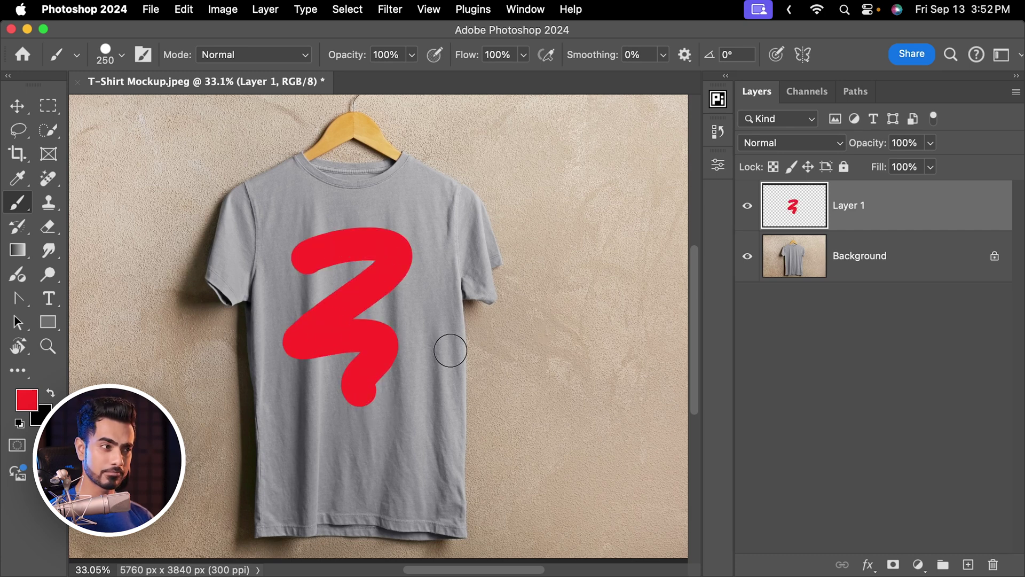
{"action": "left_click", "coordinate": [790, 142]}
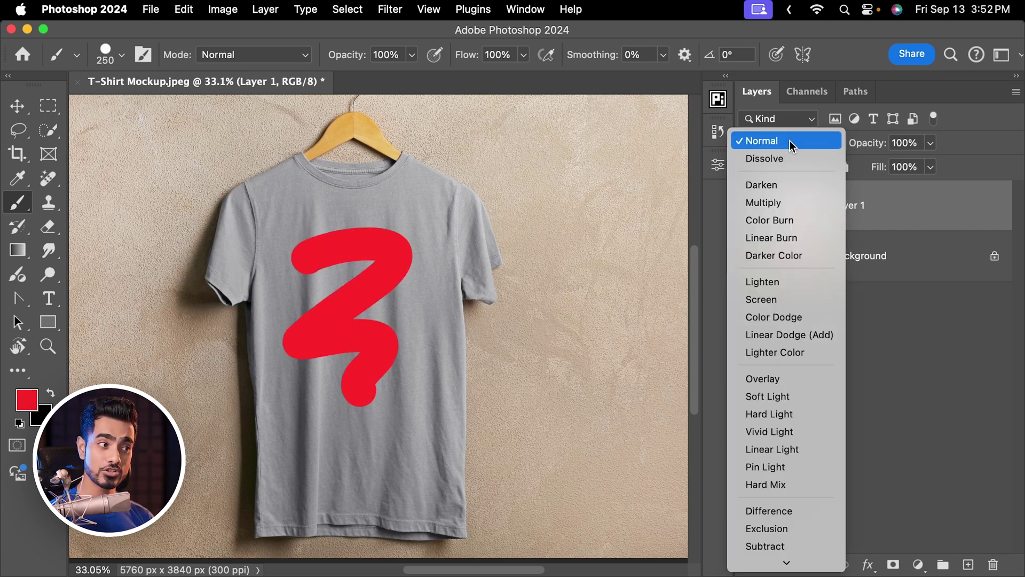
{"action": "left_click", "coordinate": [765, 203]}
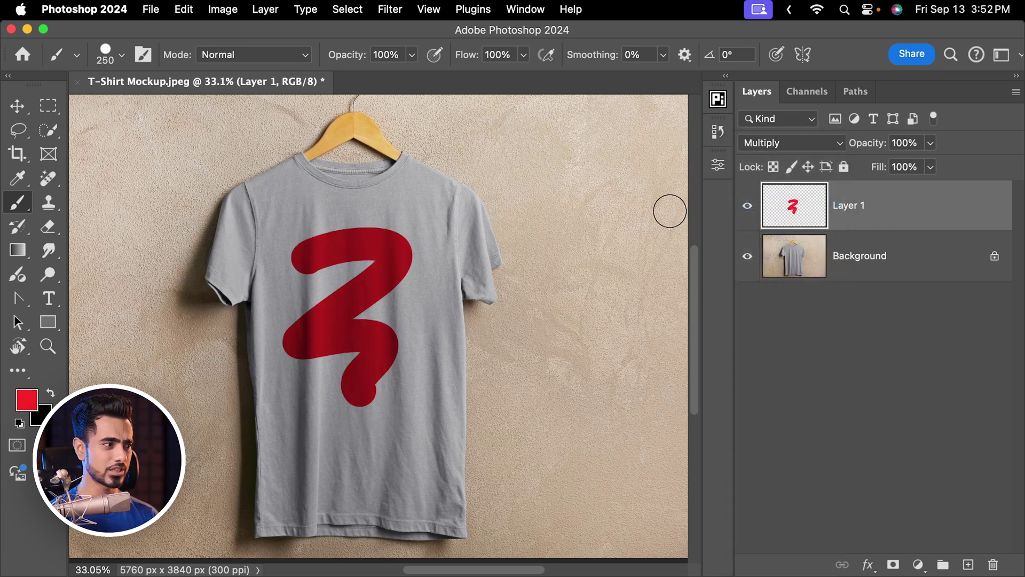
{"action": "left_click", "coordinate": [782, 144]}
{"action": "left_click", "coordinate": [769, 238]}
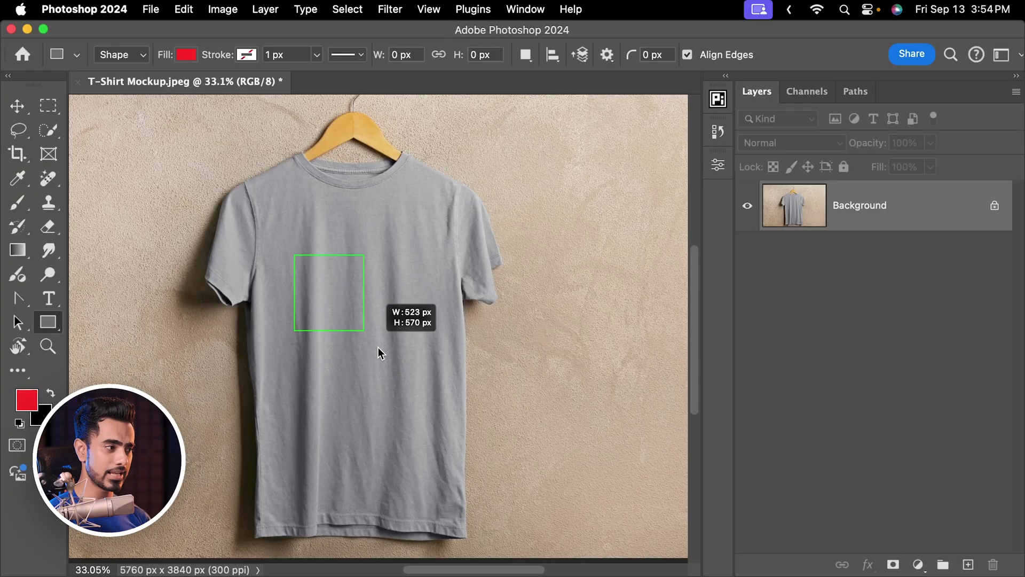
Step: Draw a rectangle on the shirt's chest and change its fill from red to gray
{"action": "left_click_drag", "start_coordinate": [389, 360], "coordinate": [421, 393]}
{"action": "left_click", "coordinate": [186, 55]}
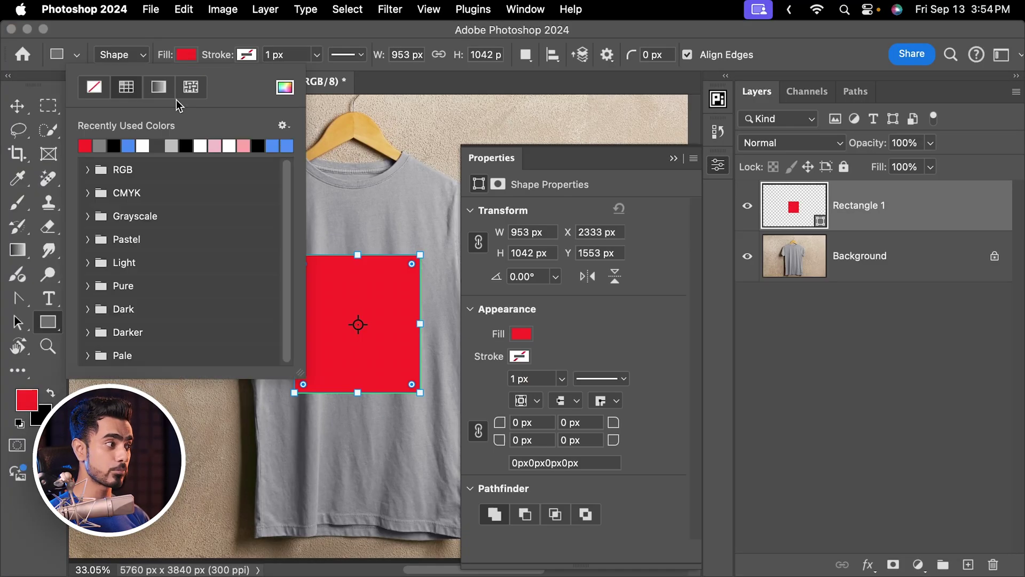
{"action": "left_click", "coordinate": [99, 145]}
{"action": "left_click", "coordinate": [306, 138]}
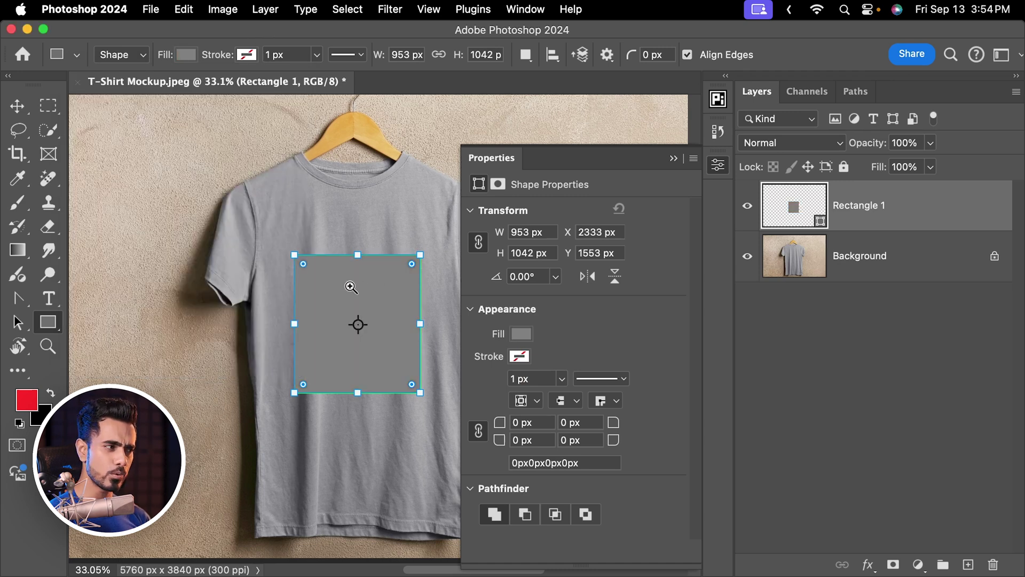
{"action": "scroll", "coordinate": [352, 286], "scroll_direction": "up", "scroll_amount": 5}
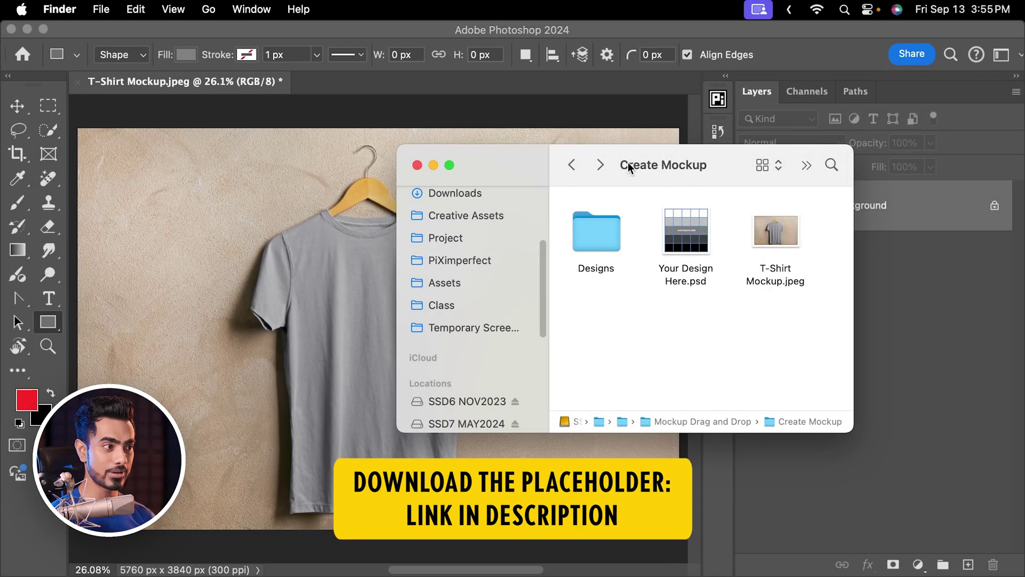
Step: Place Your Design Here.psd on the shirt and scale it to about 68.82% across the chest
{"action": "left_click_drag", "start_coordinate": [628, 162], "coordinate": [781, 170]}
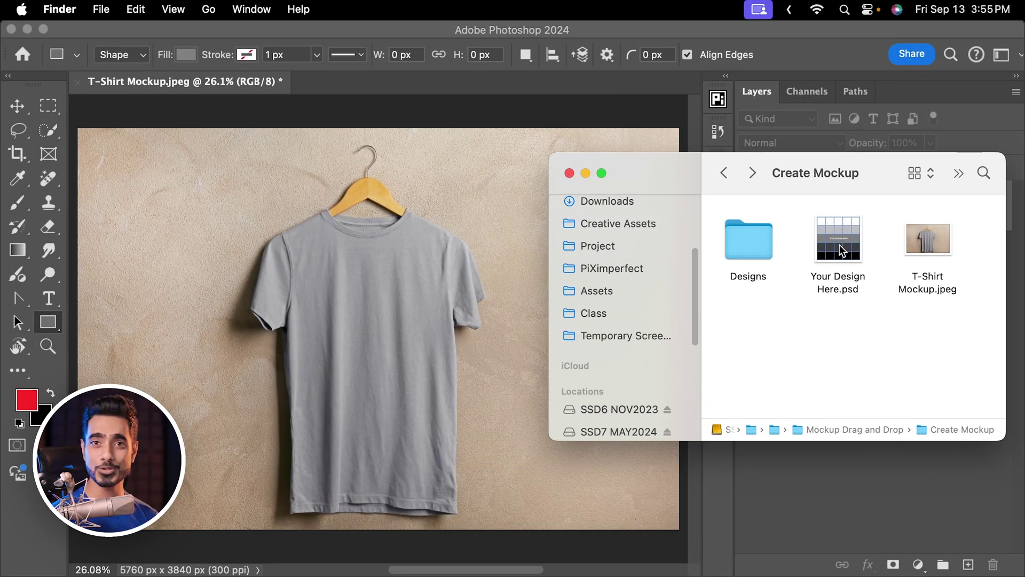
{"action": "left_click_drag", "start_coordinate": [841, 247], "coordinate": [367, 321]}
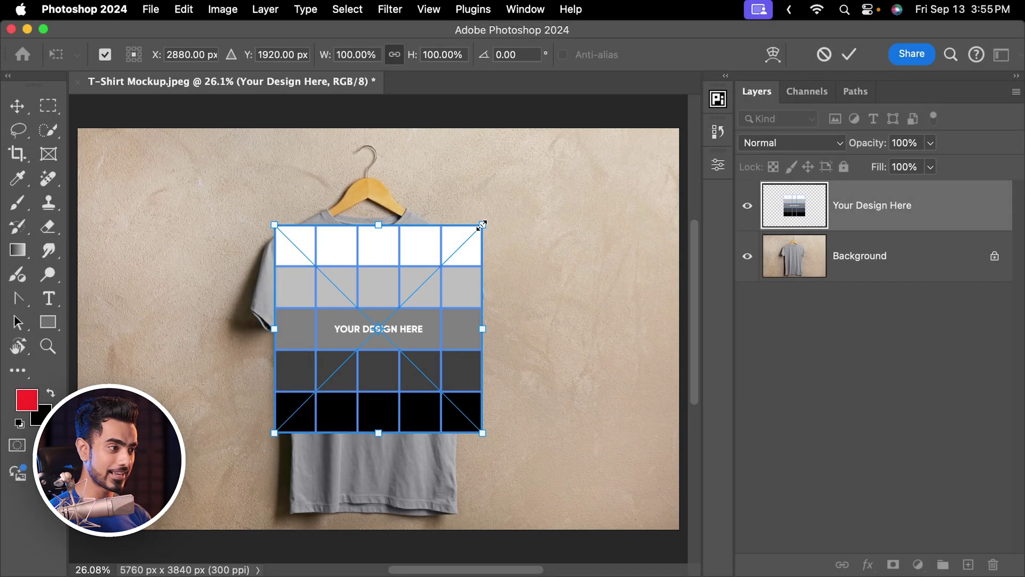
{"action": "left_click_drag", "start_coordinate": [483, 224], "coordinate": [451, 248]}
{"action": "left_click_drag", "start_coordinate": [274, 432], "coordinate": [297, 427]}
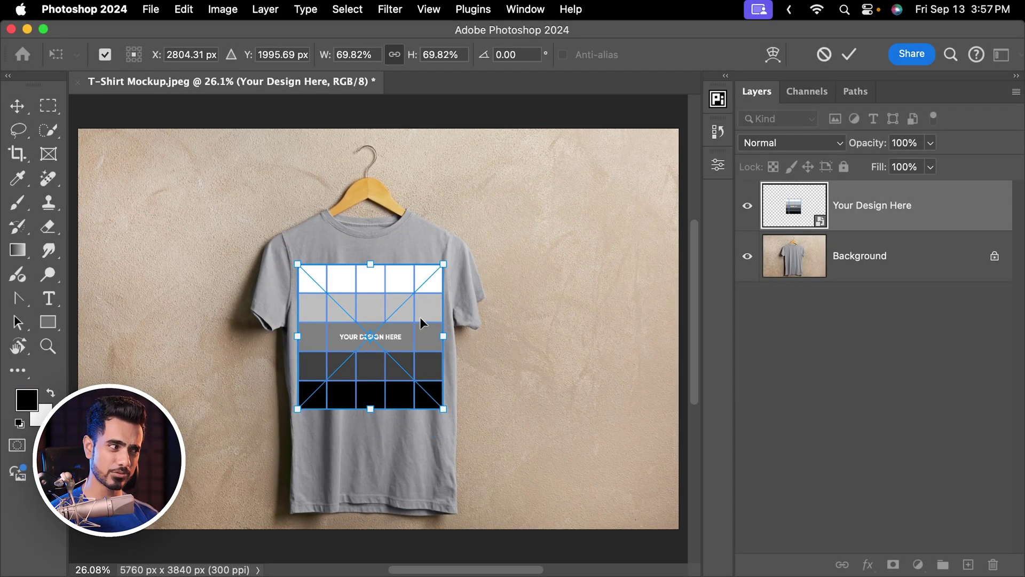
{"action": "key", "text": "Return"}
{"action": "key", "text": "u"}
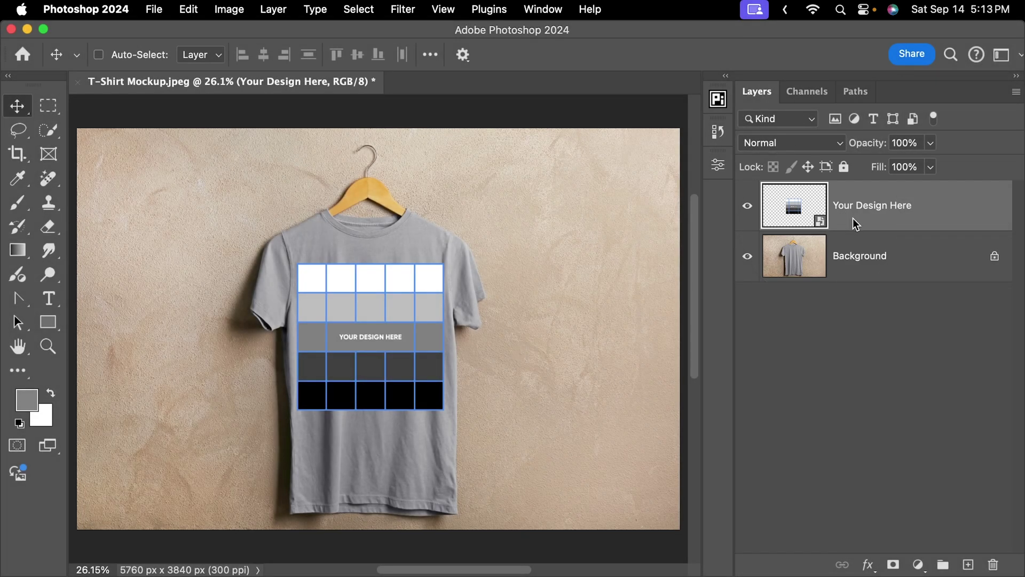
{"action": "right_click", "coordinate": [853, 219]}
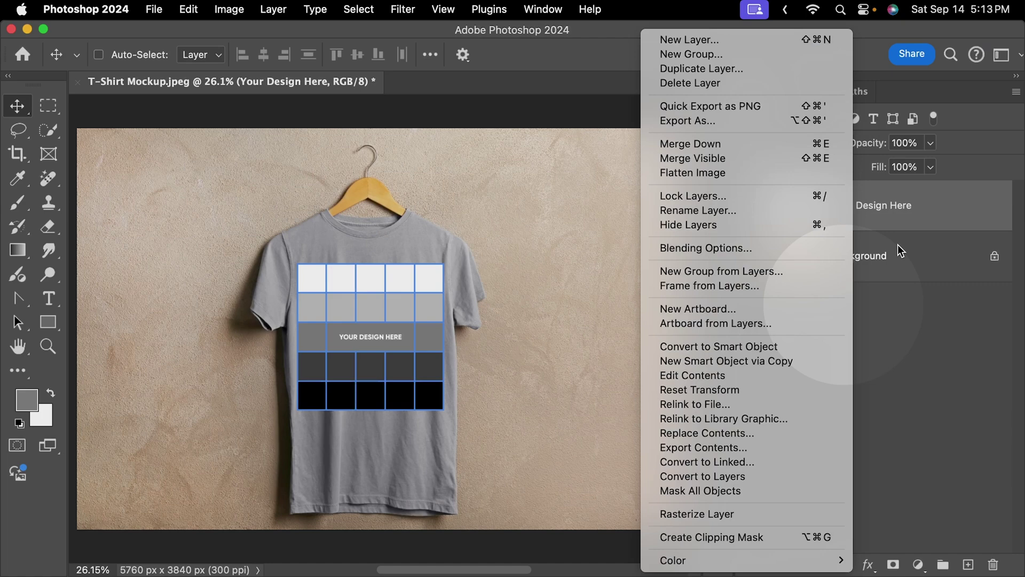
{"action": "left_click", "coordinate": [828, 220]}
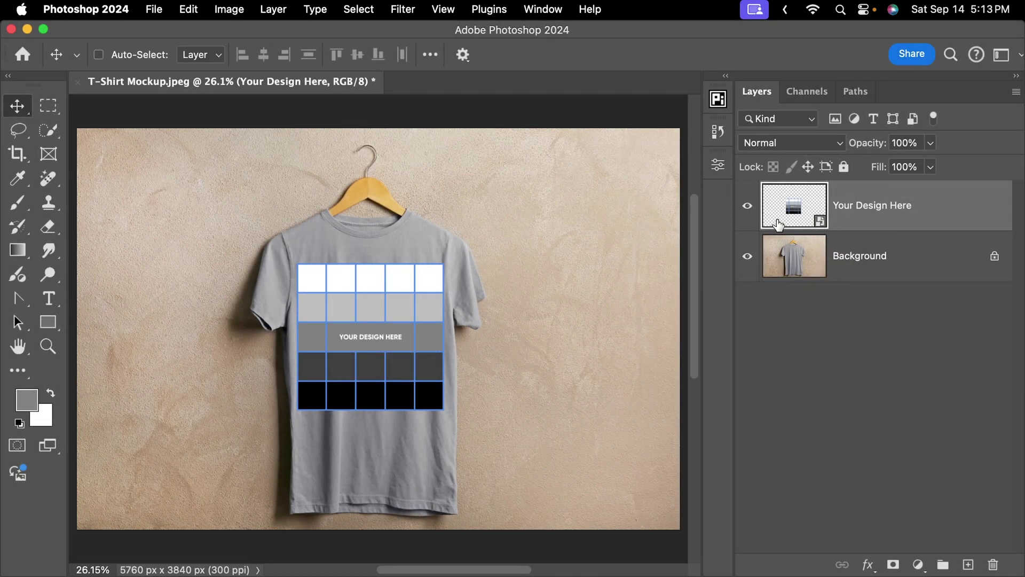
{"action": "left_click", "coordinate": [747, 206]}
{"action": "left_click", "coordinate": [968, 564]}
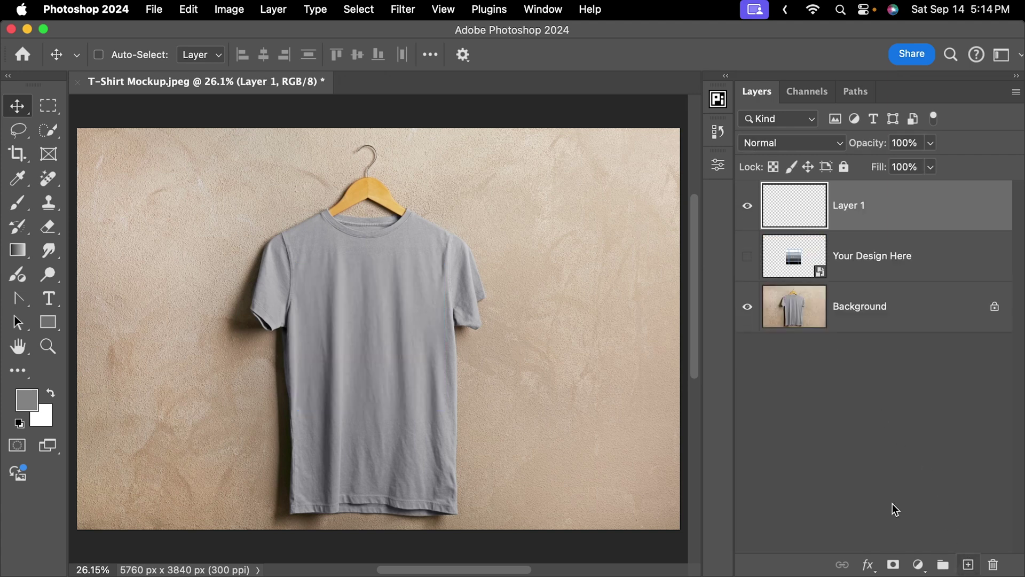
{"action": "left_click", "coordinate": [48, 106]}
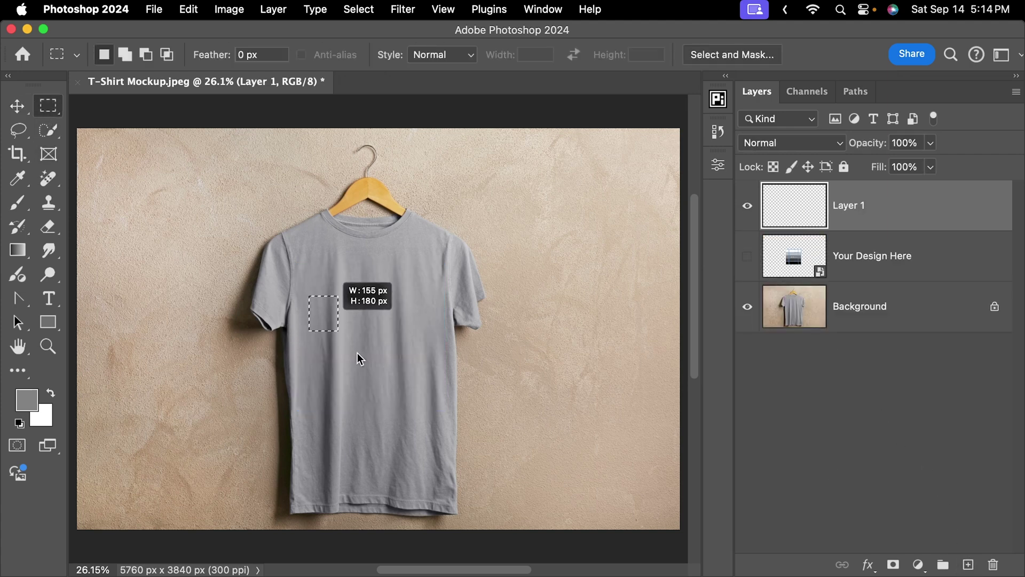
{"action": "left_click_drag", "start_coordinate": [376, 376], "coordinate": [435, 406]}
{"action": "key", "text": "alt+BackSpace"}
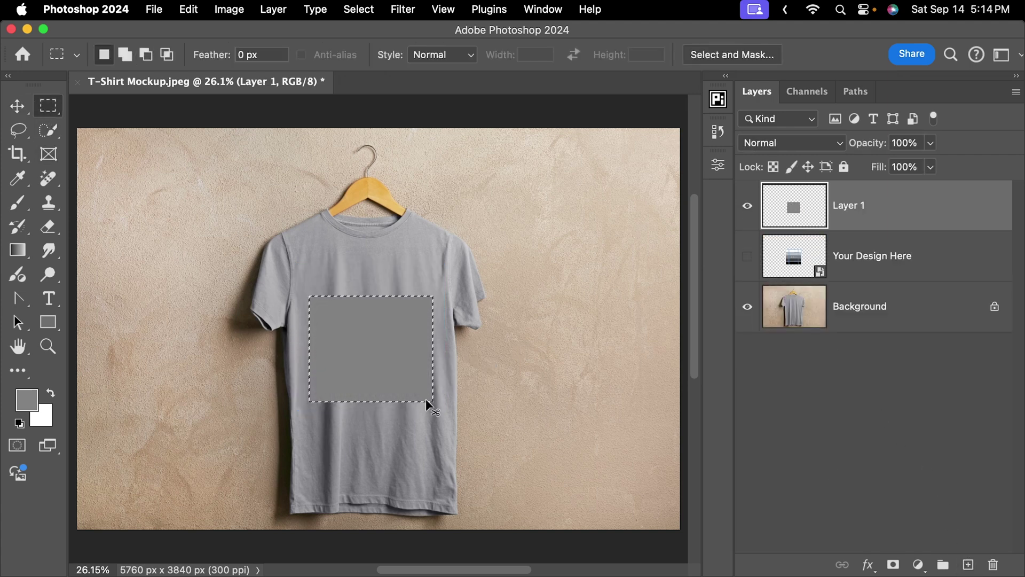
{"action": "right_click", "coordinate": [886, 209]}
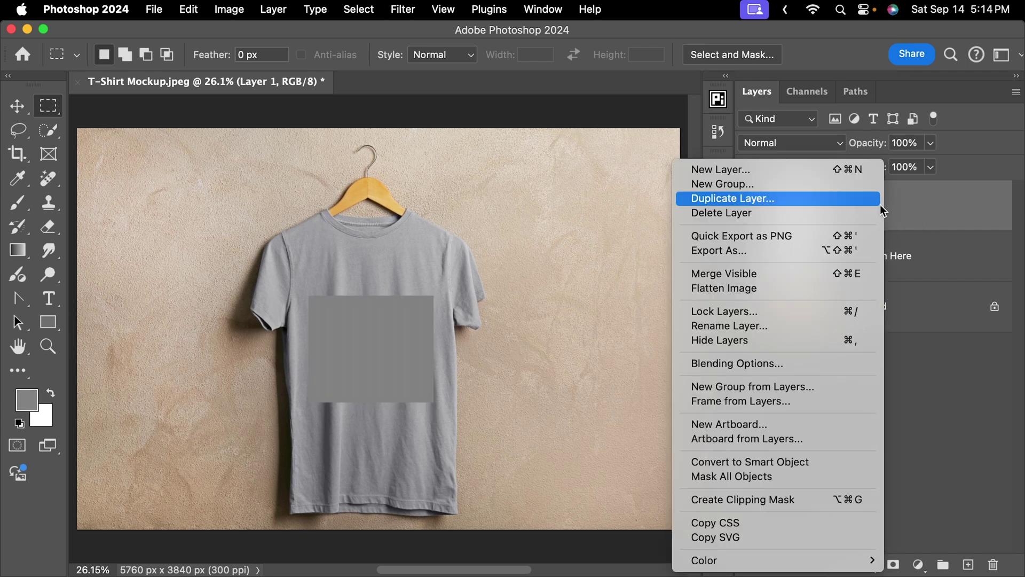
{"action": "left_click", "coordinate": [756, 462]}
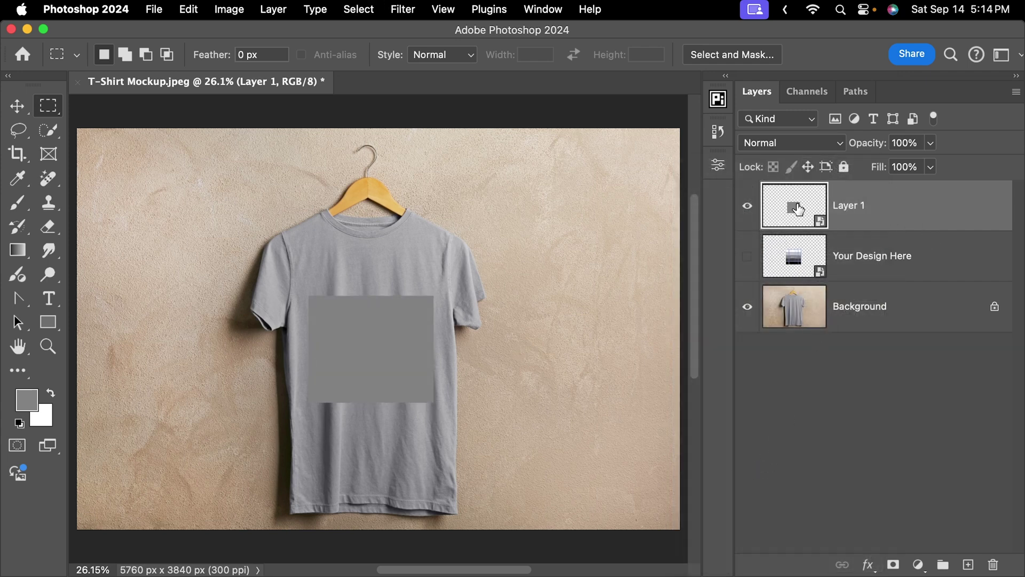
{"action": "double_click", "coordinate": [795, 208]}
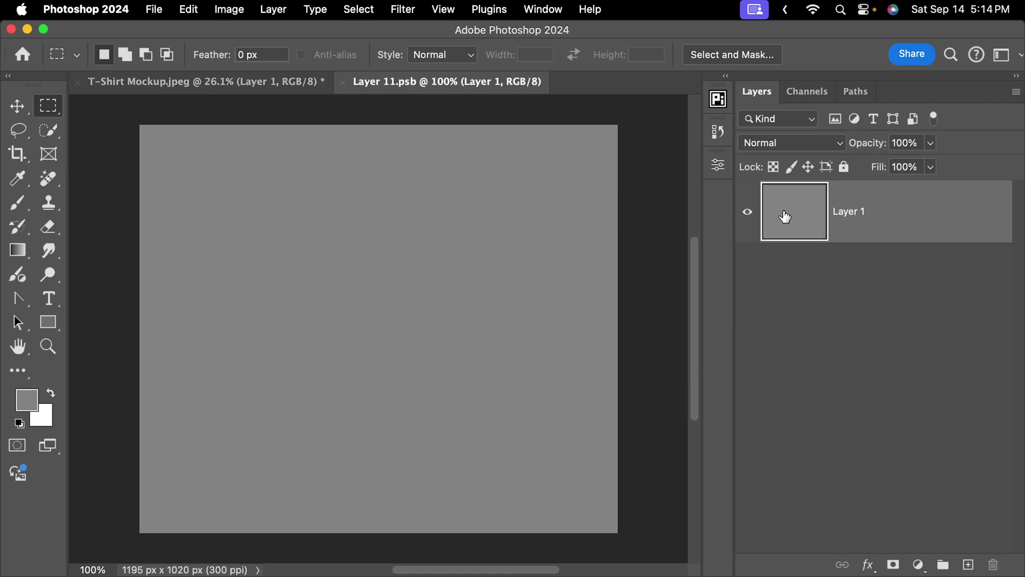
{"action": "left_click", "coordinate": [343, 82]}
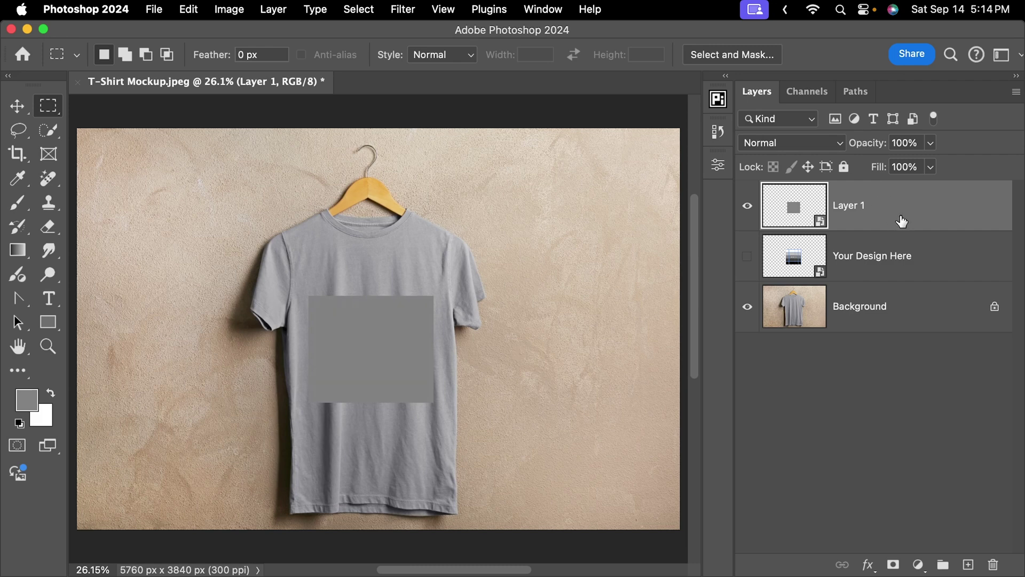
{"action": "key", "text": "BackSpace"}
{"action": "left_click", "coordinate": [747, 207]}
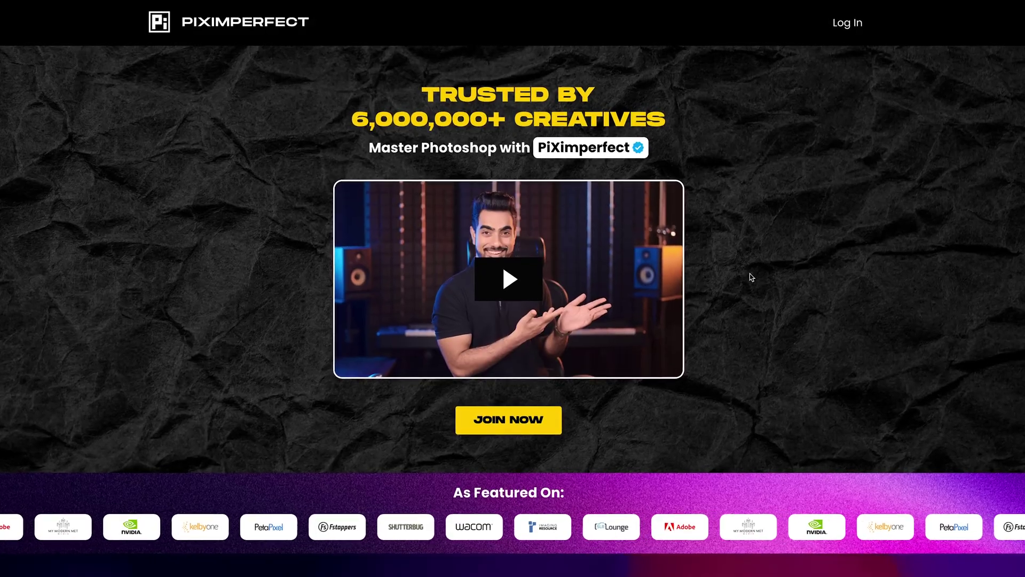
Step: Scroll the PiXimperfect page down to the Layer Mask and Selections lesson list
{"action": "scroll", "coordinate": [753, 279], "scroll_direction": "down", "scroll_amount": 9}
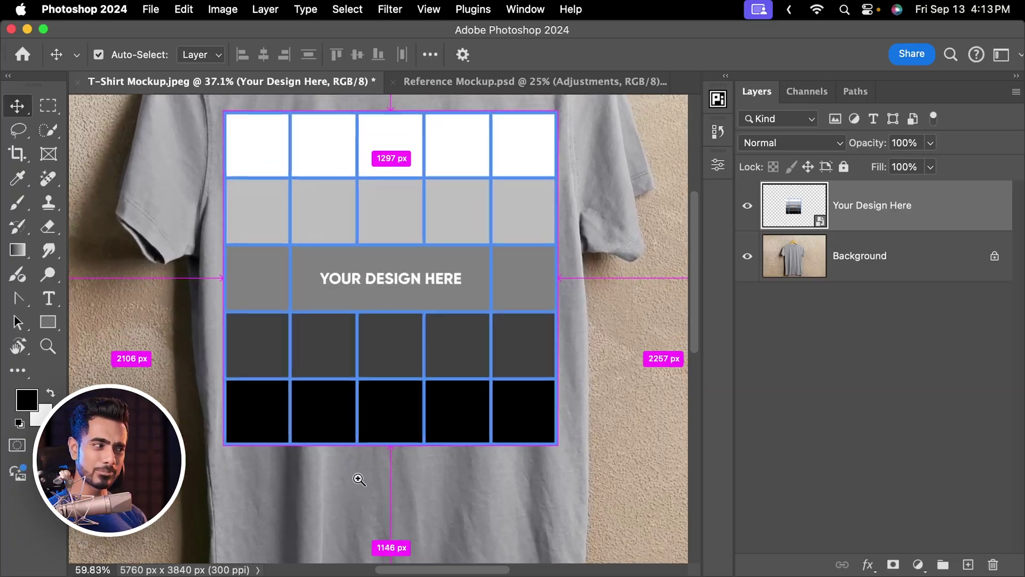
{"action": "scroll", "coordinate": [403, 285], "scroll_direction": "up", "scroll_amount": 3}
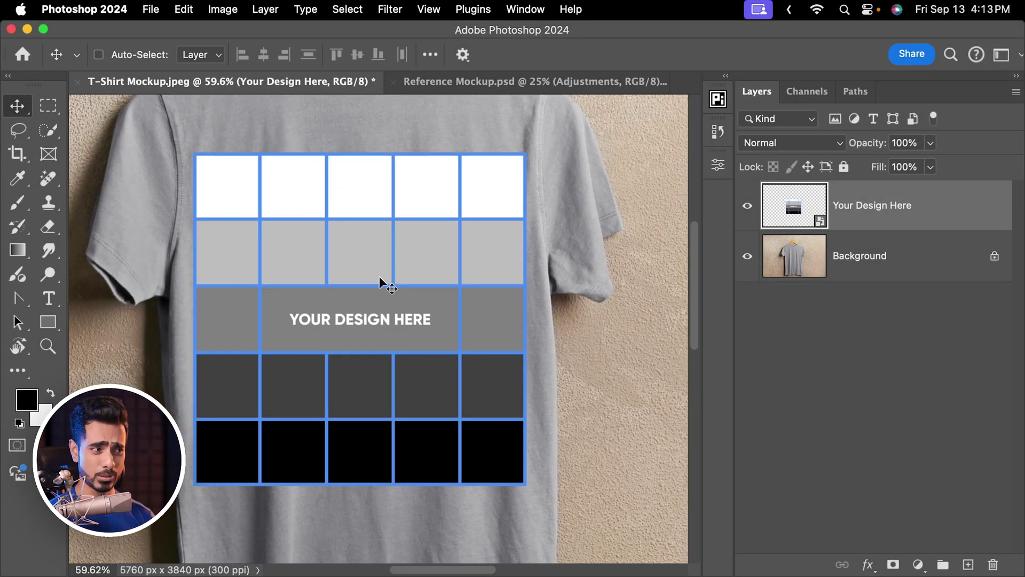
Step: Duplicate the Background layer into a new document named 'Displacement'
{"action": "left_click", "coordinate": [871, 272]}
{"action": "right_click", "coordinate": [867, 246]}
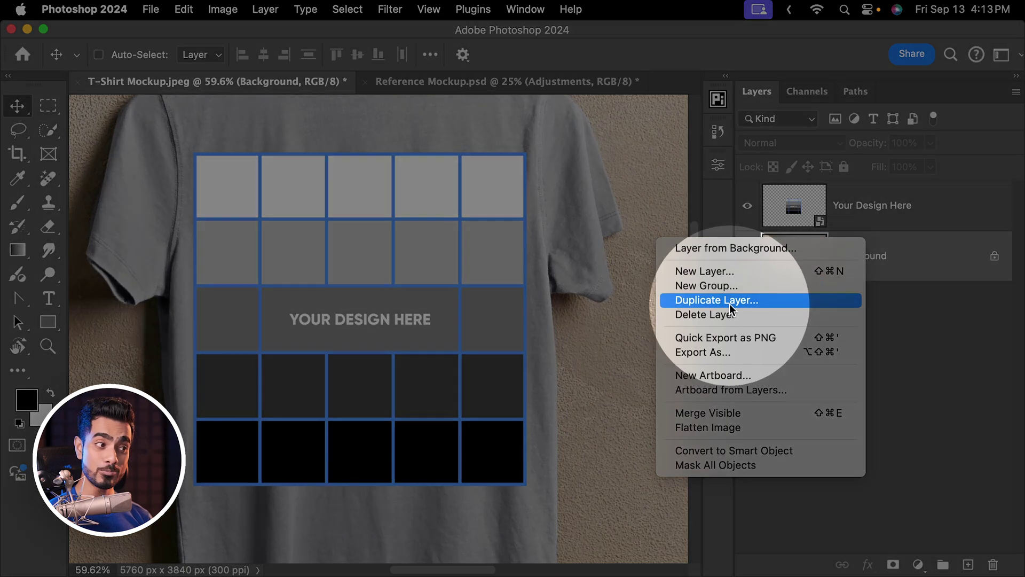
{"action": "left_click", "coordinate": [730, 302]}
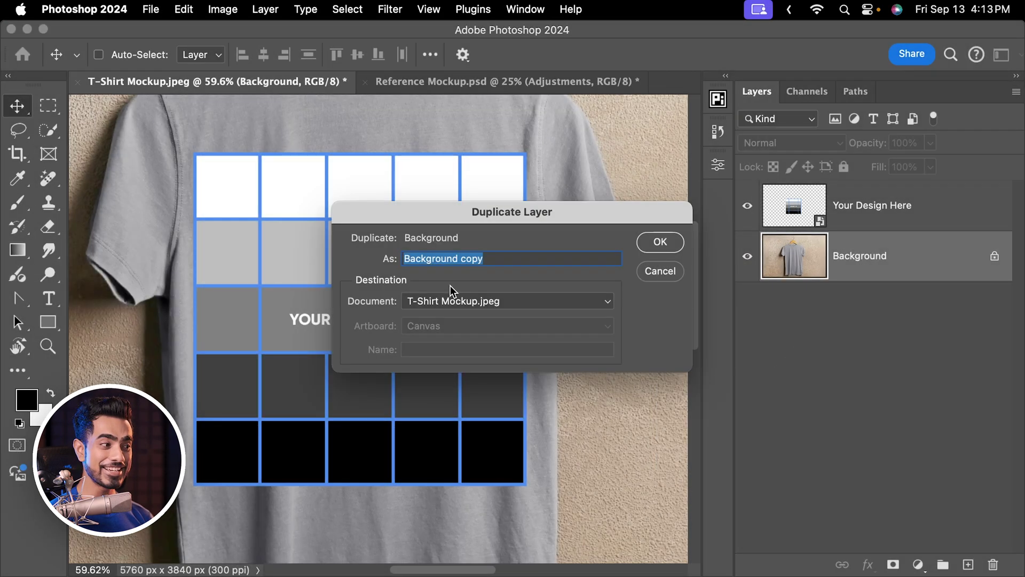
{"action": "left_click", "coordinate": [434, 299]}
{"action": "left_click", "coordinate": [422, 335]}
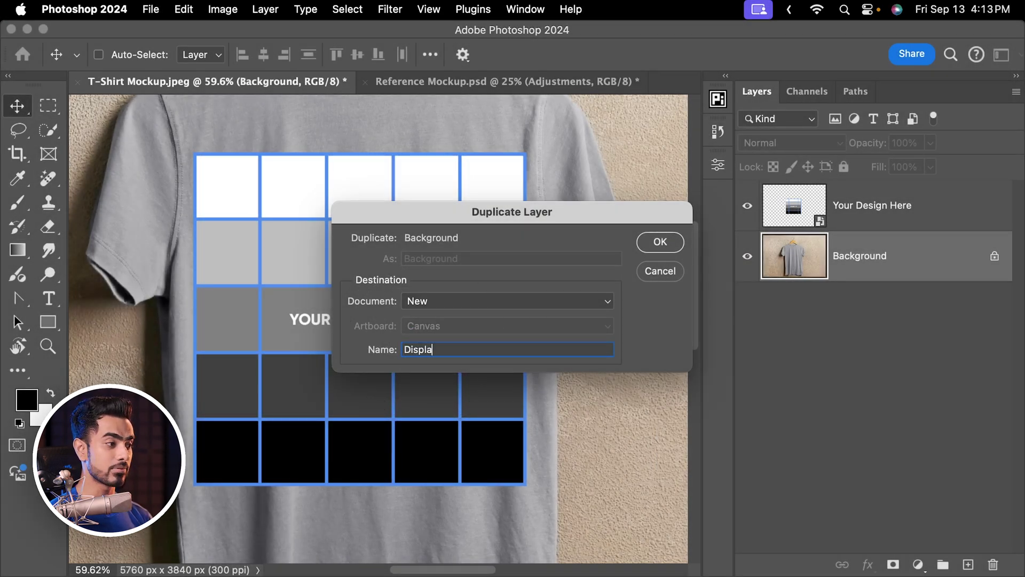
{"action": "type", "text": "Displacement"}
{"action": "key", "text": "Return"}
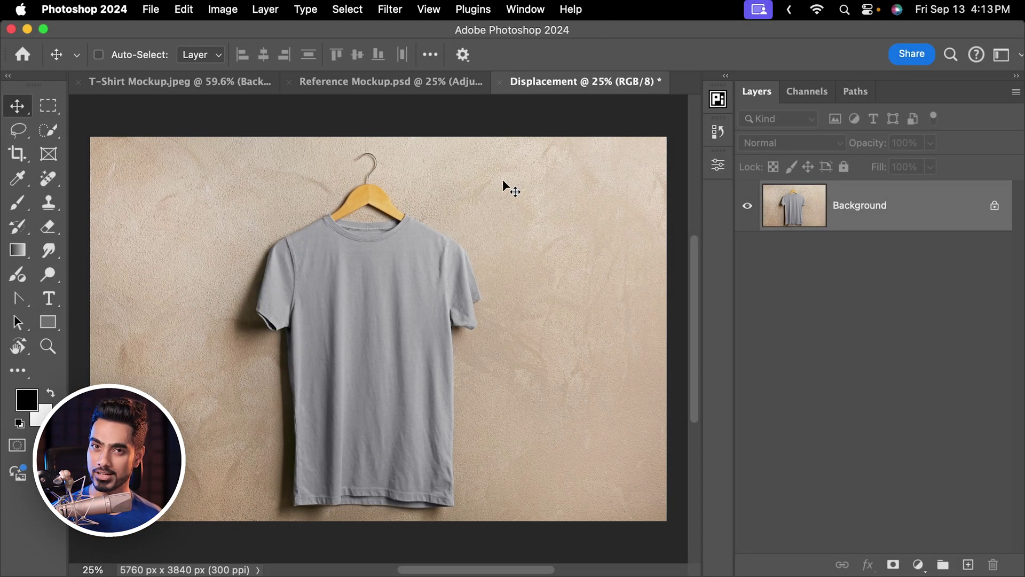
Step: Desaturate the Displacement copy to greyscale and inspect the fabric folds
{"action": "key", "text": "super"}
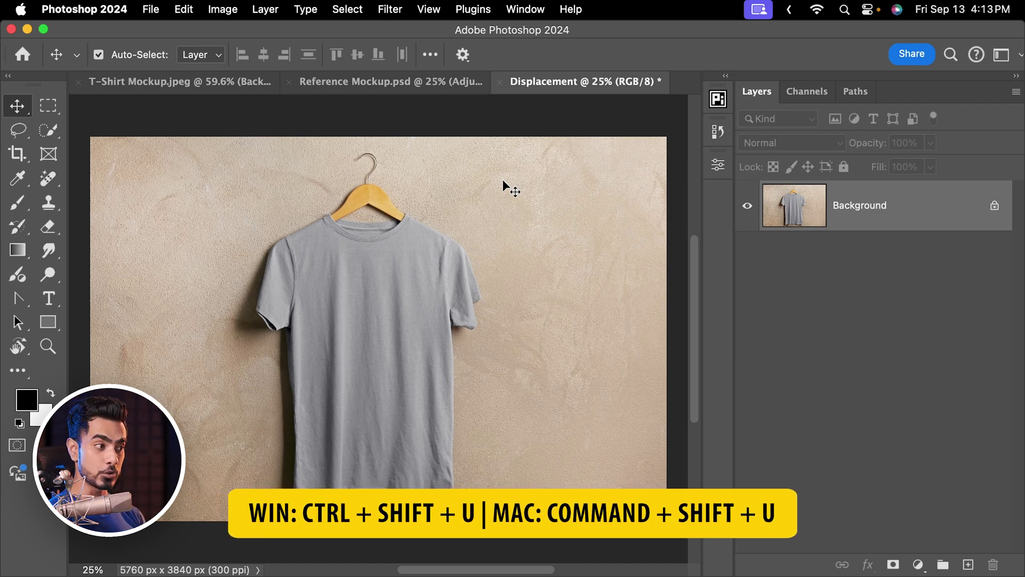
{"action": "key", "text": "super+shift+u"}
{"action": "key", "text": "super+space"}
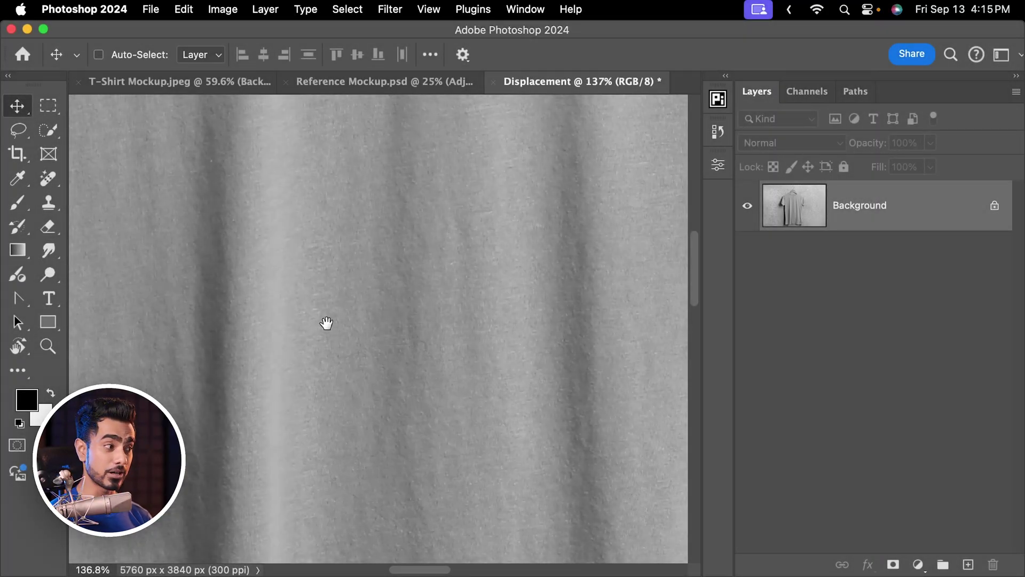
{"action": "mouse_move", "coordinate": [326, 323]}
{"action": "left_mouse_down"}
{"action": "mouse_move", "coordinate": [345, 318]}
{"action": "mouse_move", "coordinate": [321, 339]}
{"action": "left_mouse_up"}
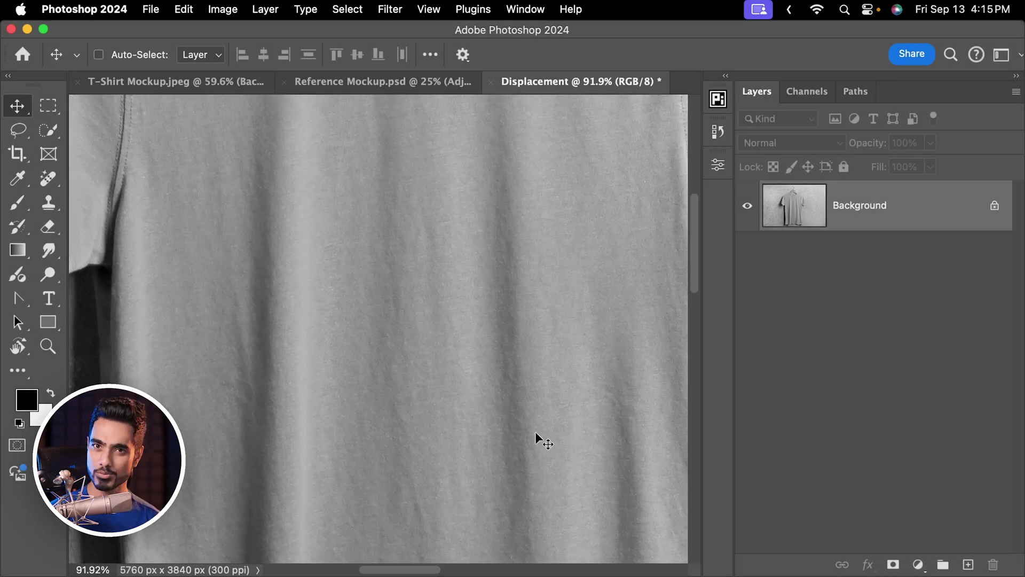
Step: Apply a Gaussian Blur with radius 18 to the grey shirt image
{"action": "left_click", "coordinate": [389, 9]}
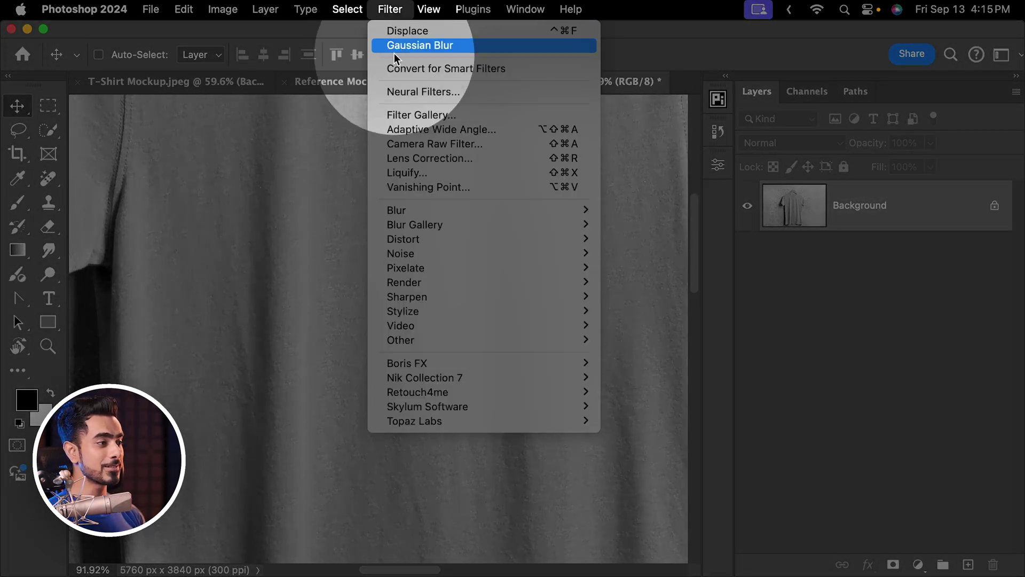
{"action": "mouse_move", "coordinate": [411, 209]}
{"action": "left_click", "coordinate": [655, 267]}
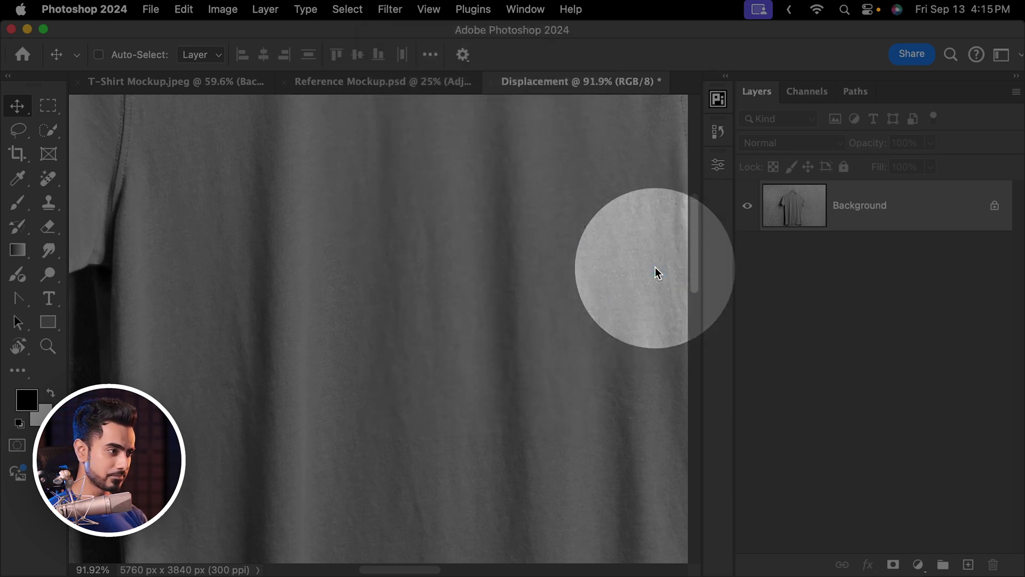
{"action": "left_click", "coordinate": [132, 259], "text": "alt"}
{"action": "left_click", "coordinate": [132, 259], "text": "alt"}
{"action": "left_click", "coordinate": [132, 259], "text": "alt"}
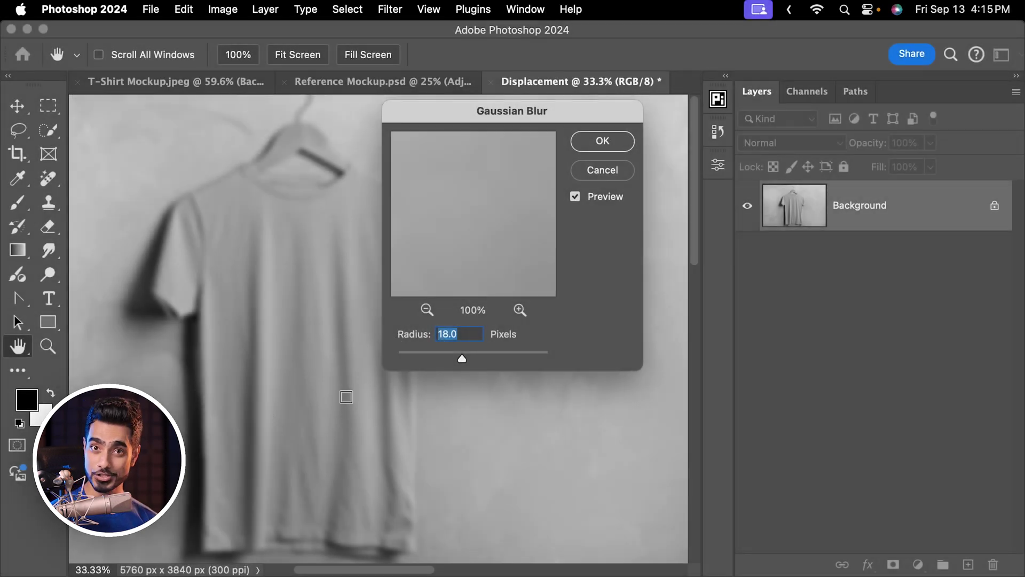
{"action": "left_click", "coordinate": [603, 142]}
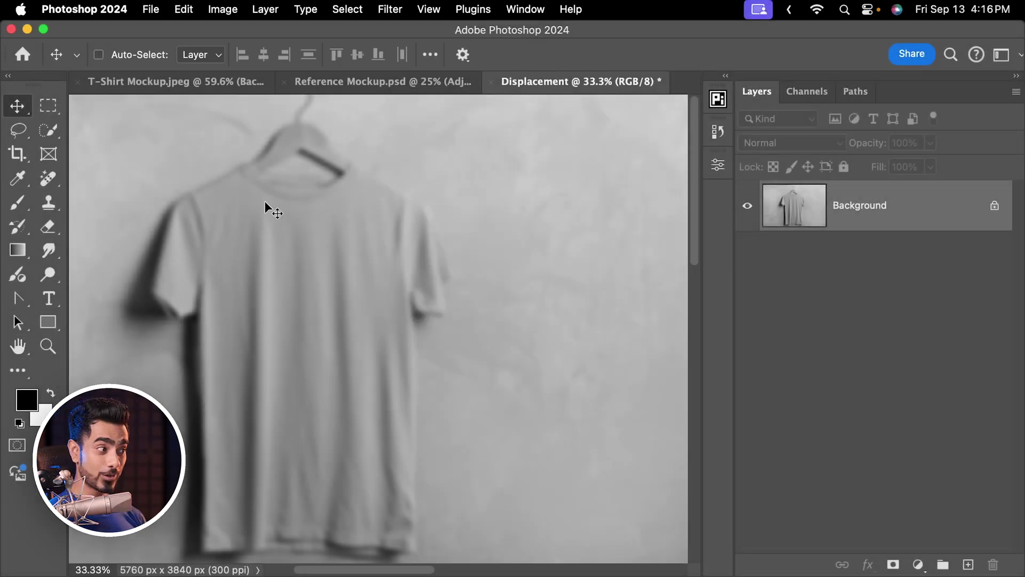
Step: Save the image as Displacement.psd and return to the T-Shirt Mockup document
{"action": "left_click", "coordinate": [150, 9]}
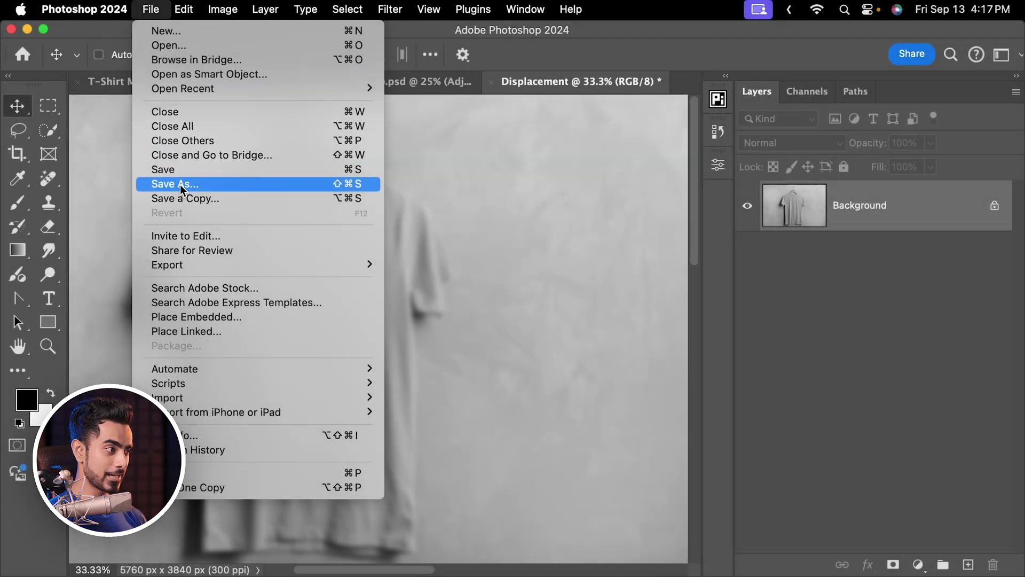
{"action": "left_click", "coordinate": [180, 184]}
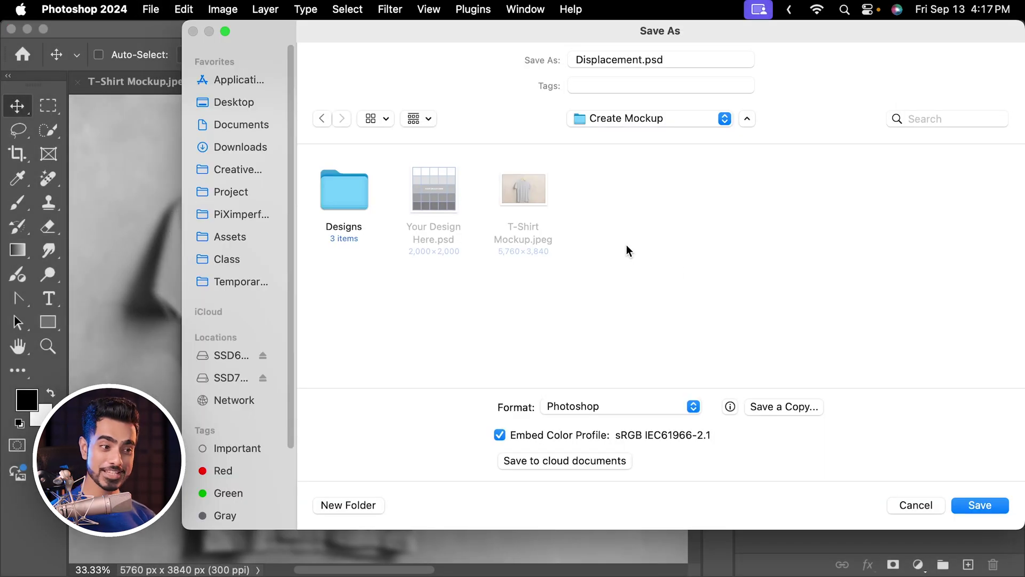
{"action": "left_click", "coordinate": [971, 506]}
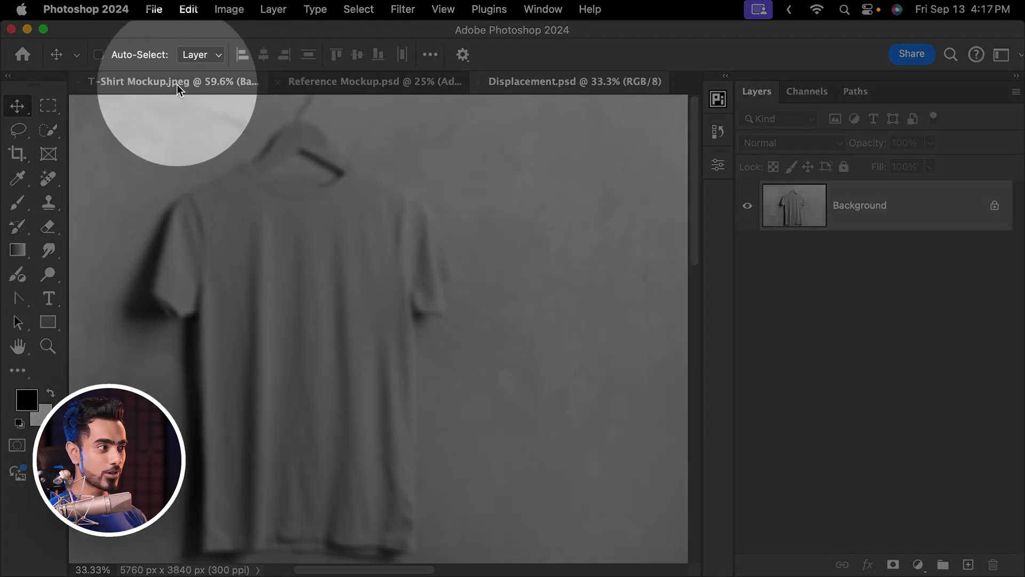
{"action": "left_click", "coordinate": [175, 84]}
Step: Apply Displace at scale 10 to the Your Design Here layer using Displacement.psd as the map
{"action": "left_click", "coordinate": [846, 223]}
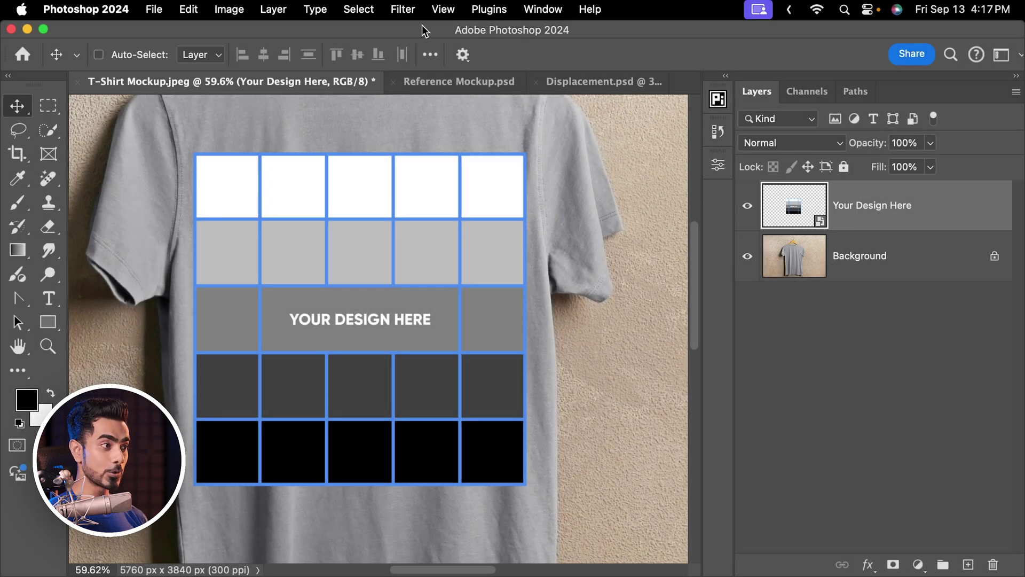
{"action": "left_click", "coordinate": [404, 10]}
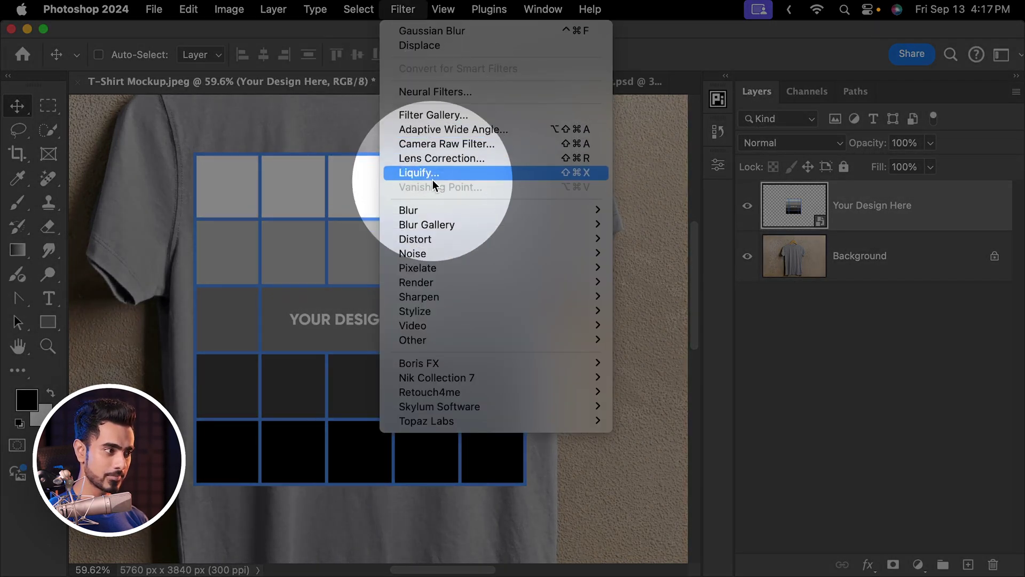
{"action": "mouse_move", "coordinate": [435, 239]}
{"action": "left_click", "coordinate": [646, 238]}
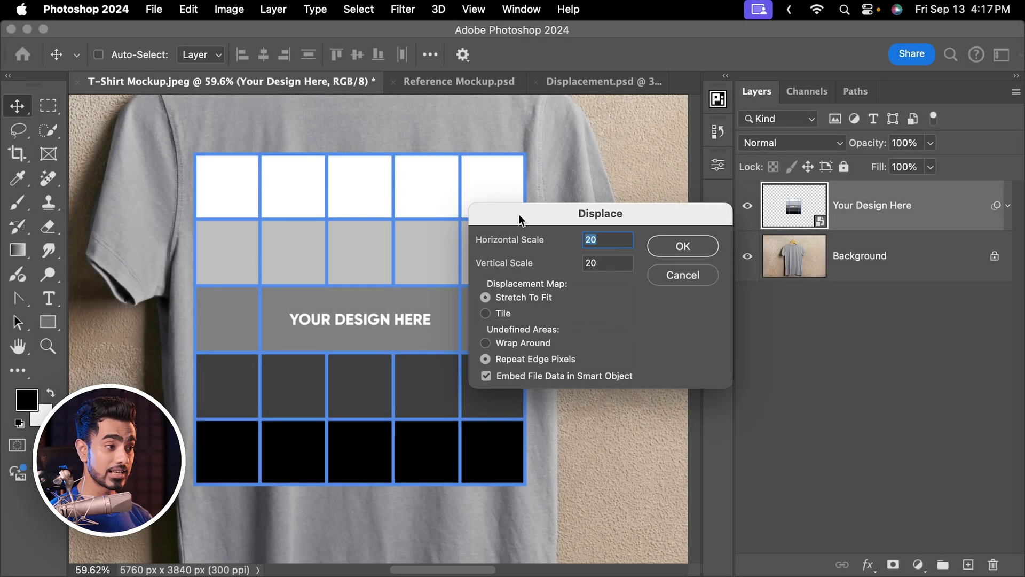
{"action": "type", "text": "10"}
{"action": "key", "text": "BackSpace"}
{"action": "key", "text": "BackSpace"}
{"action": "key", "text": "BackSpace"}
{"action": "key", "text": "BackSpace"}
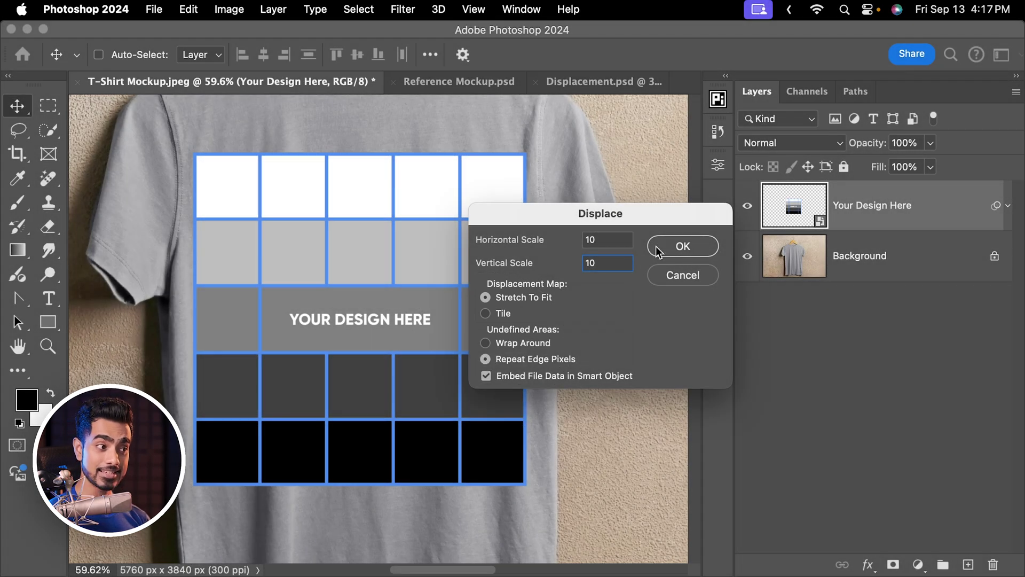
{"action": "left_click", "coordinate": [675, 249]}
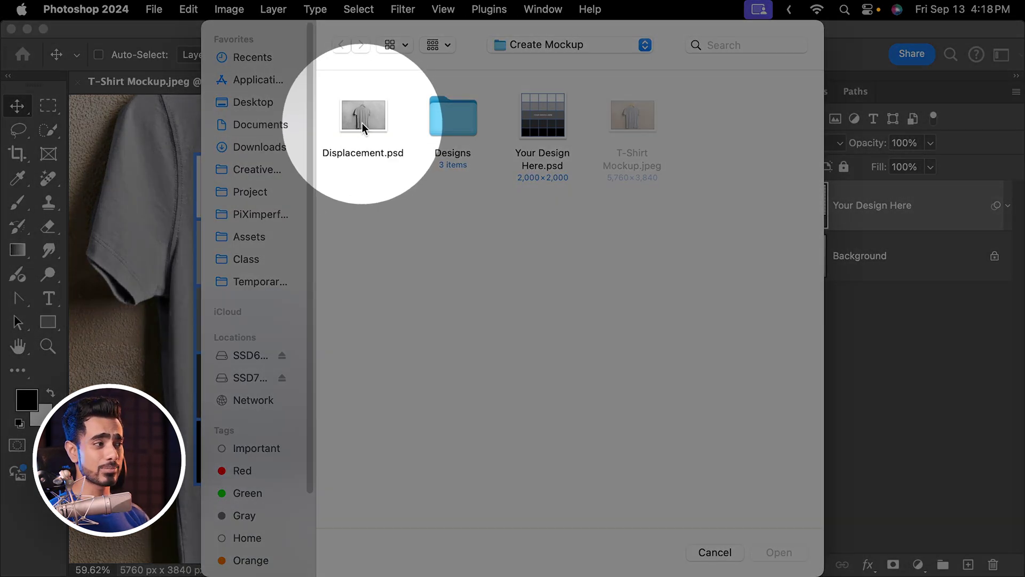
{"action": "left_click", "coordinate": [362, 123]}
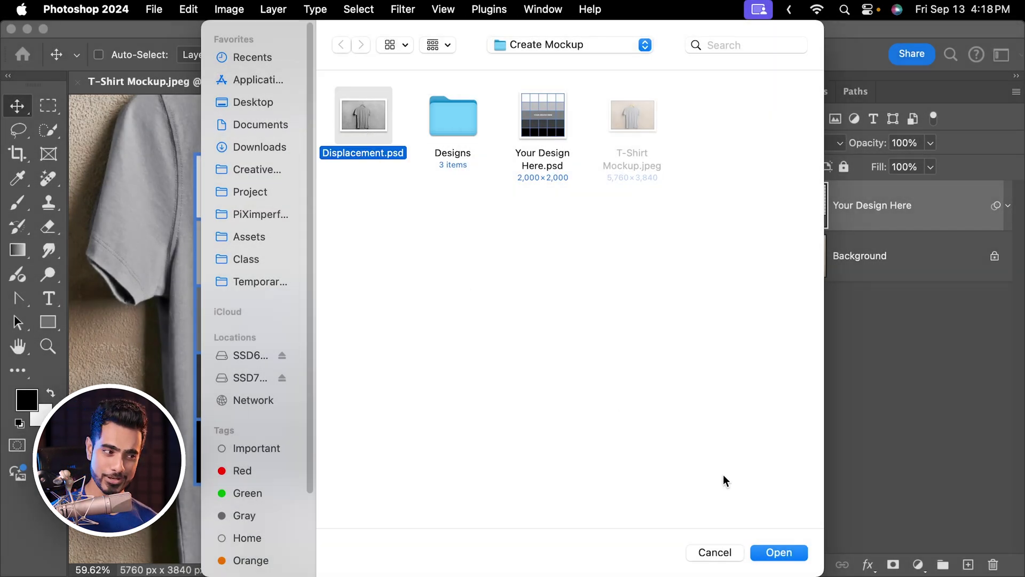
{"action": "left_click", "coordinate": [779, 553]}
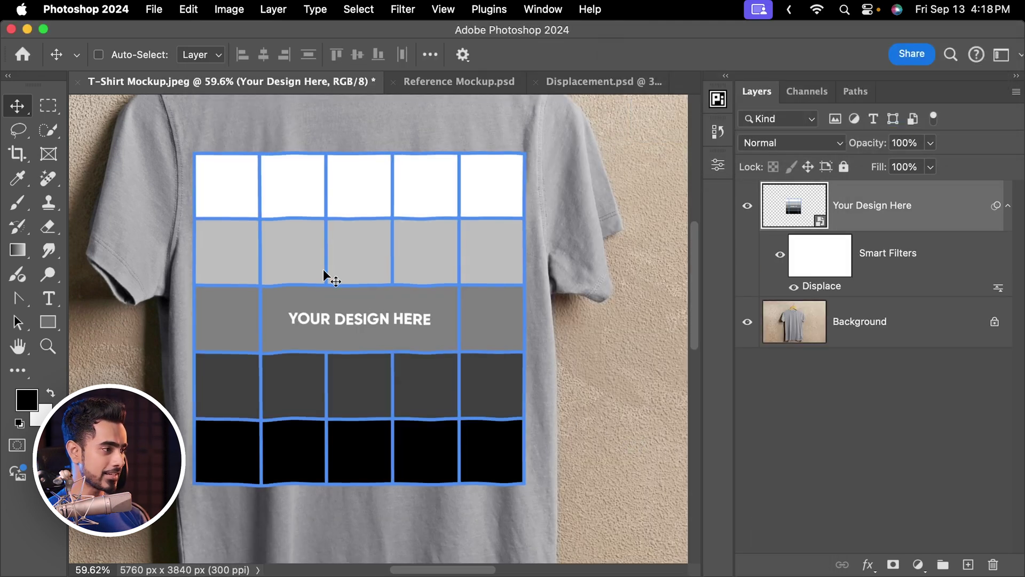
Step: Reopen the Displace smart filter, set both scales to 20 with Displacement.psd, and fit the view
{"action": "left_click_drag", "start_coordinate": [251, 430], "coordinate": [300, 428]}
{"action": "scroll", "coordinate": [300, 428], "scroll_direction": "down", "scroll_amount": 5}
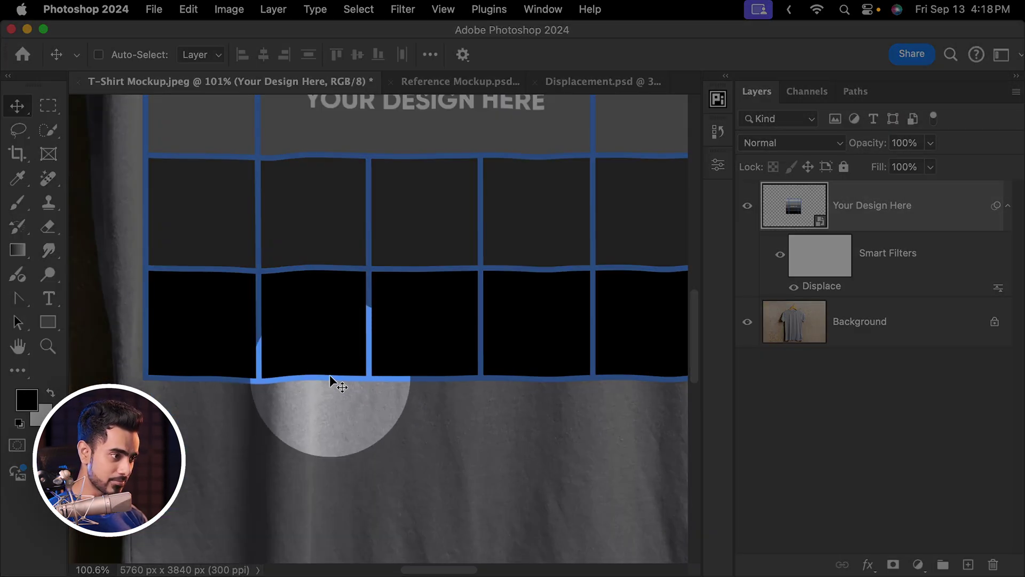
{"action": "scroll", "coordinate": [481, 309], "scroll_direction": "down", "scroll_amount": 5}
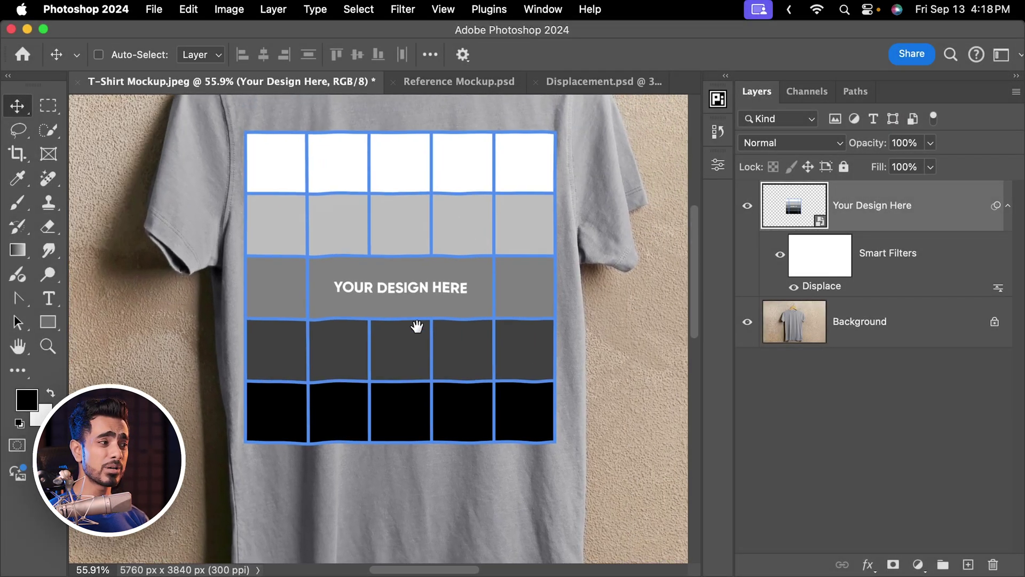
{"action": "scroll", "coordinate": [417, 318], "scroll_direction": "up", "scroll_amount": 2}
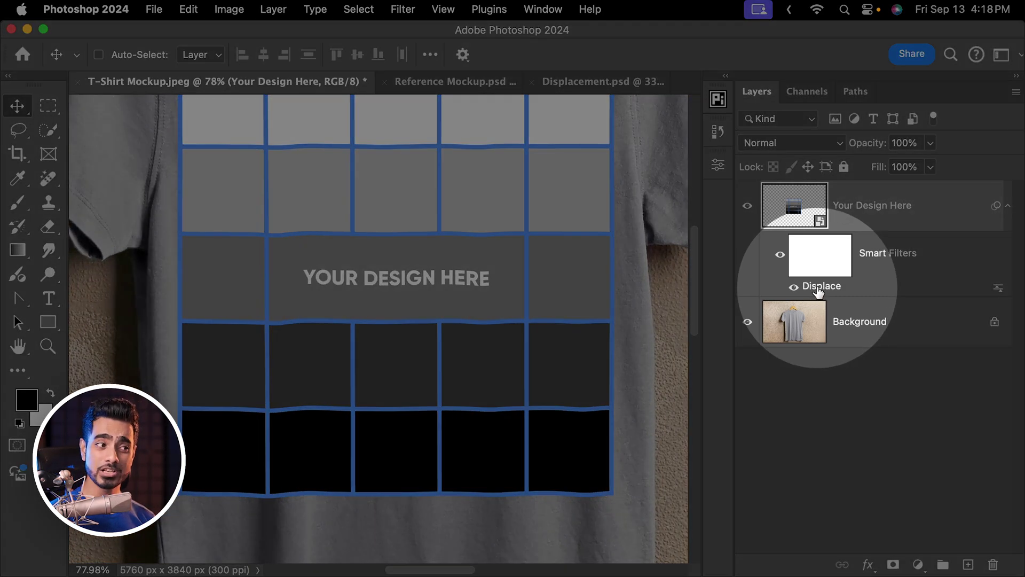
{"action": "double_click", "coordinate": [817, 289]}
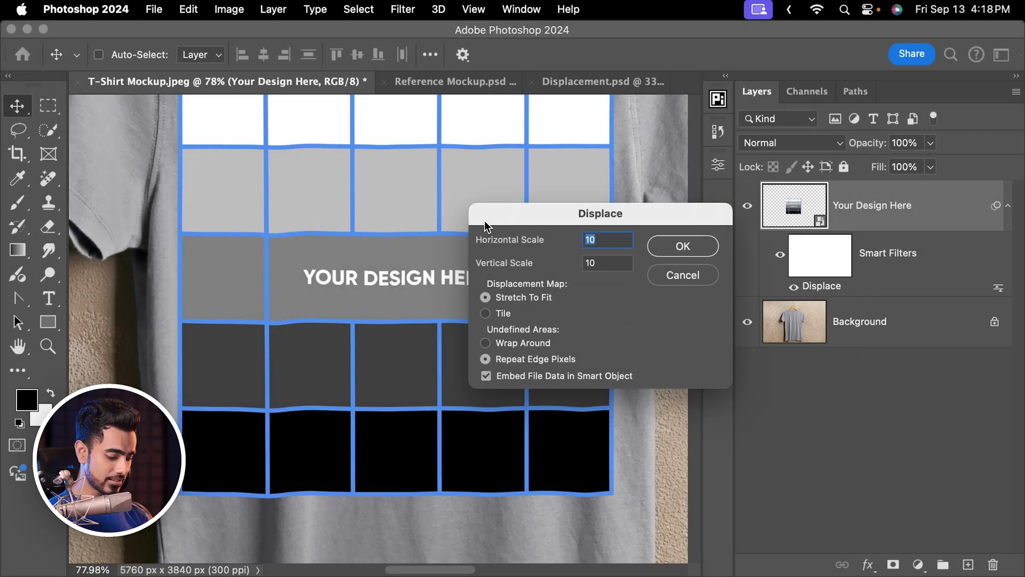
{"action": "type", "text": "20"}
{"action": "left_click", "coordinate": [605, 262]}
{"action": "type", "text": "20"}
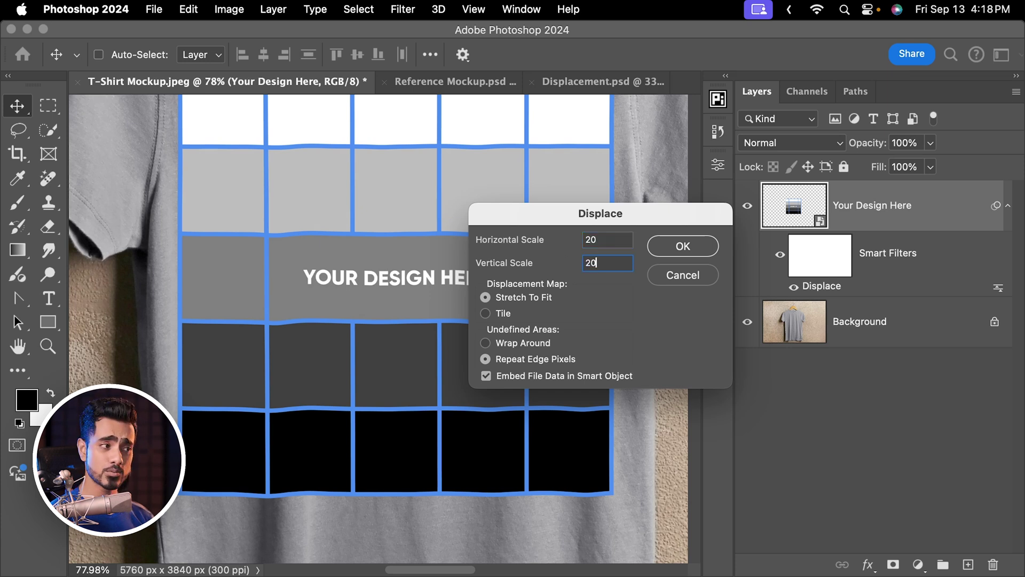
{"action": "left_click", "coordinate": [691, 245]}
{"action": "left_click", "coordinate": [376, 119]}
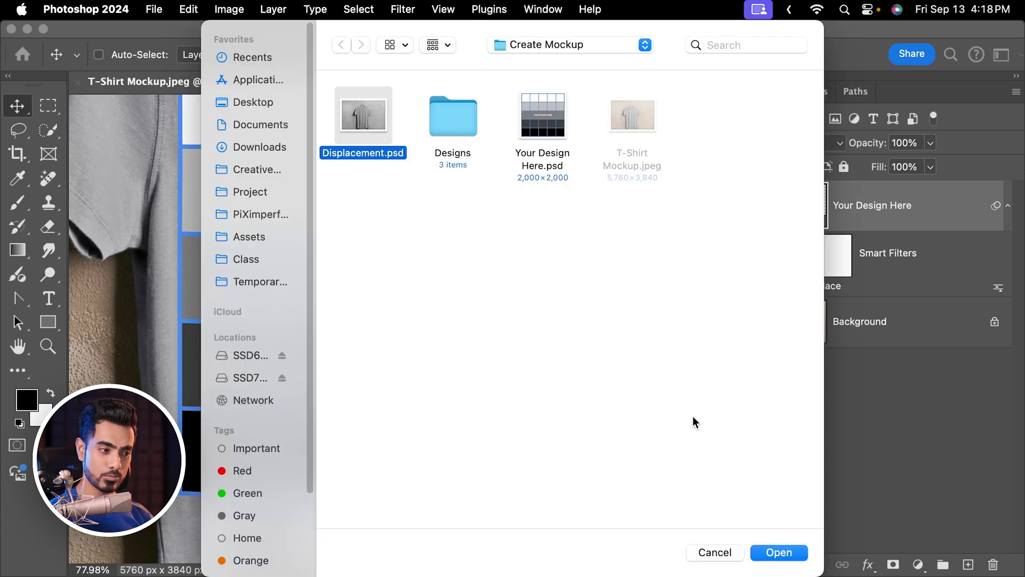
{"action": "left_click", "coordinate": [777, 556]}
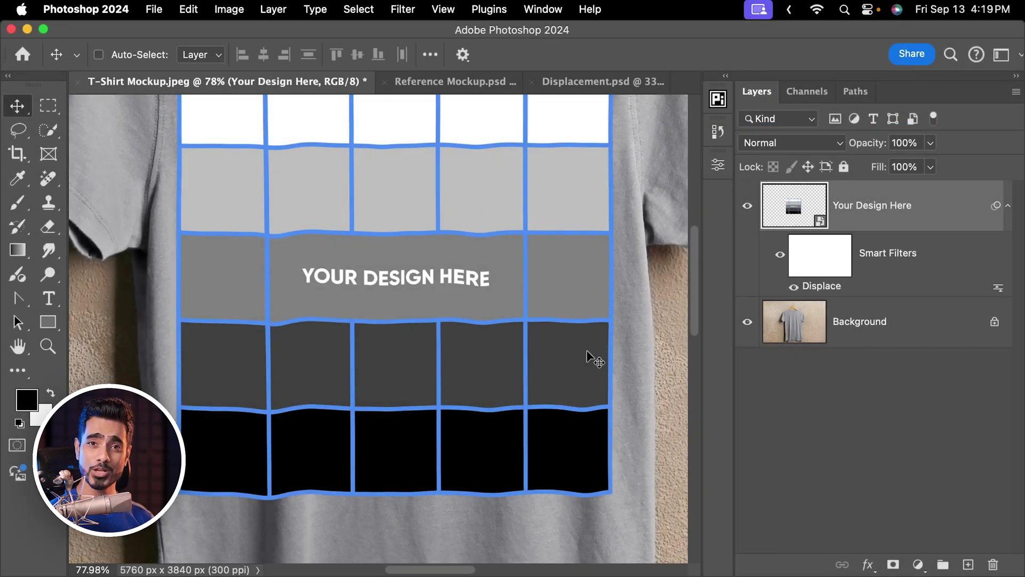
{"action": "key", "text": "super+0"}
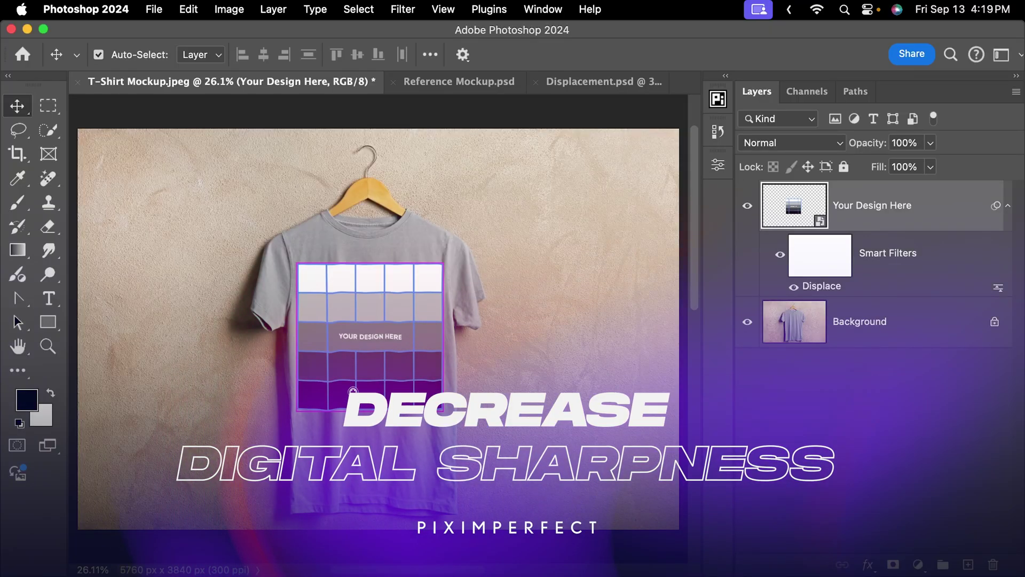
Step: View the placeholder design at actual 100% size
{"action": "scroll", "coordinate": [481, 367], "scroll_direction": "up", "scroll_amount": 10}
{"action": "scroll", "coordinate": [402, 276], "scroll_direction": "up", "scroll_amount": 3}
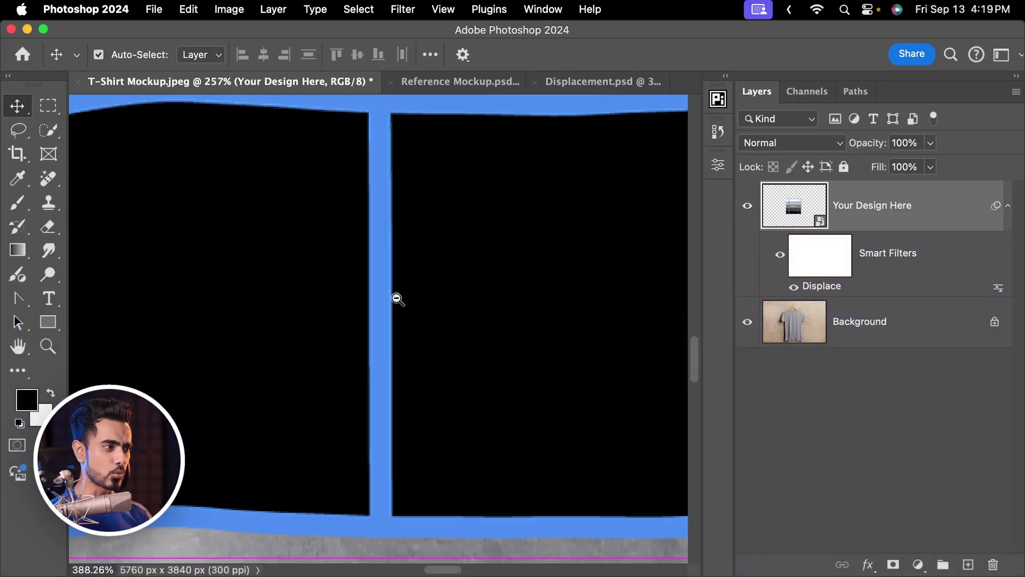
{"action": "scroll", "coordinate": [378, 304], "scroll_direction": "down", "scroll_amount": 6}
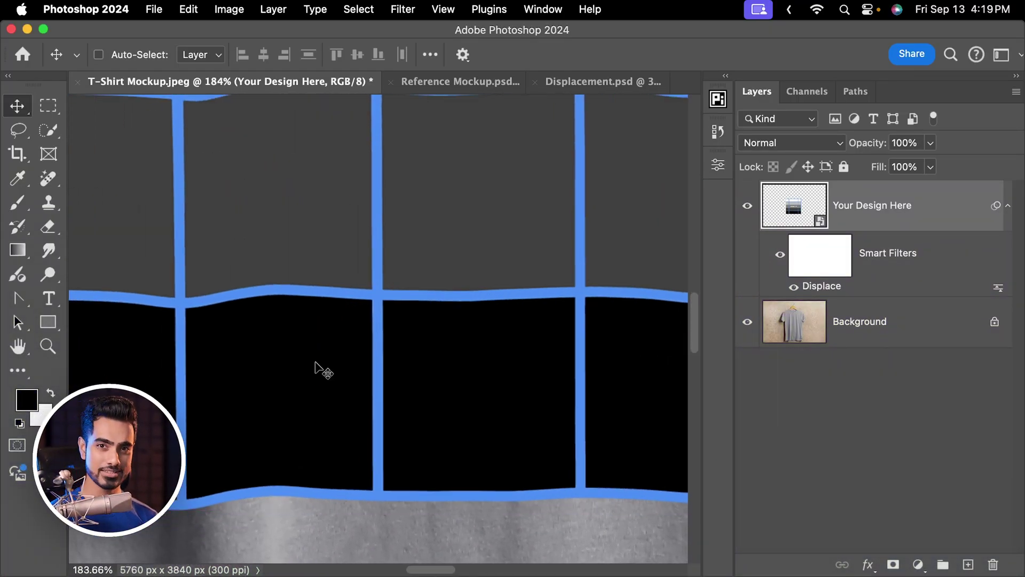
{"action": "key", "text": "super+1"}
{"action": "scroll", "coordinate": [556, 235], "scroll_direction": "right", "scroll_amount": 3}
{"action": "scroll", "coordinate": [556, 236], "scroll_direction": "up", "scroll_amount": 2}
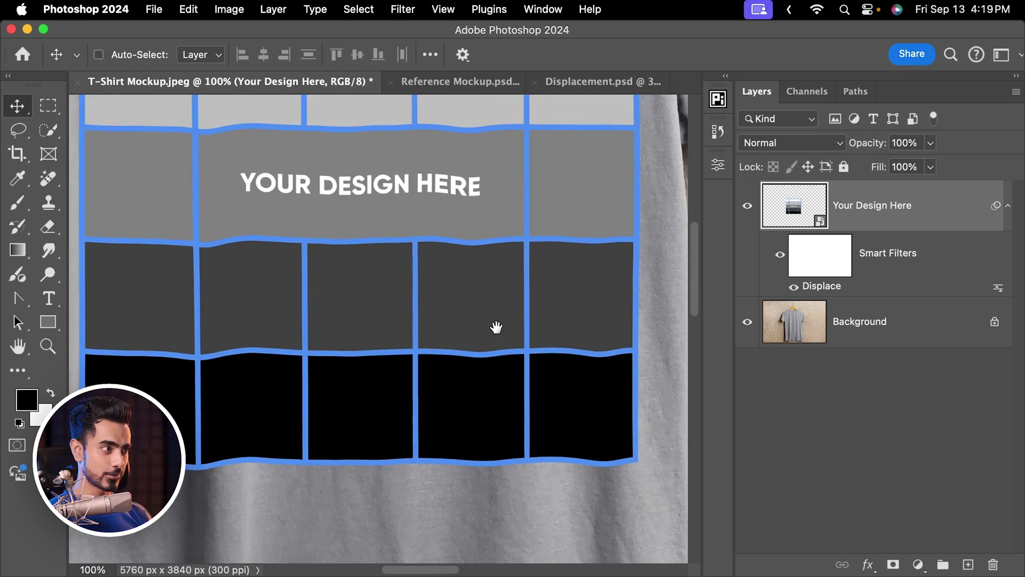
Step: Add a Gaussian Blur smart filter with a 1-pixel radius to Your Design Here
{"action": "left_click", "coordinate": [416, 35]}
{"action": "left_click", "coordinate": [403, 9]}
{"action": "mouse_move", "coordinate": [433, 207]}
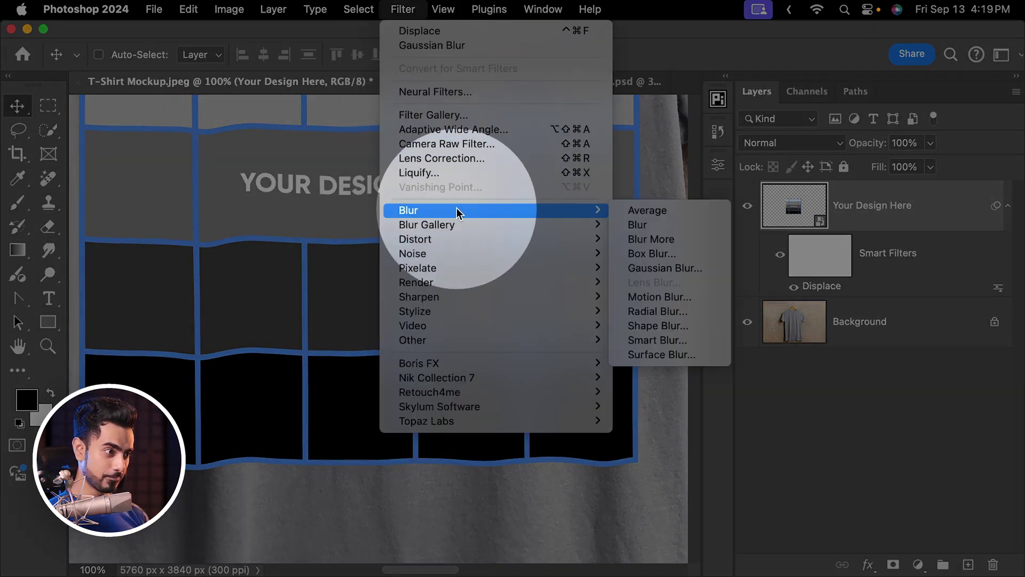
{"action": "left_click", "coordinate": [654, 270]}
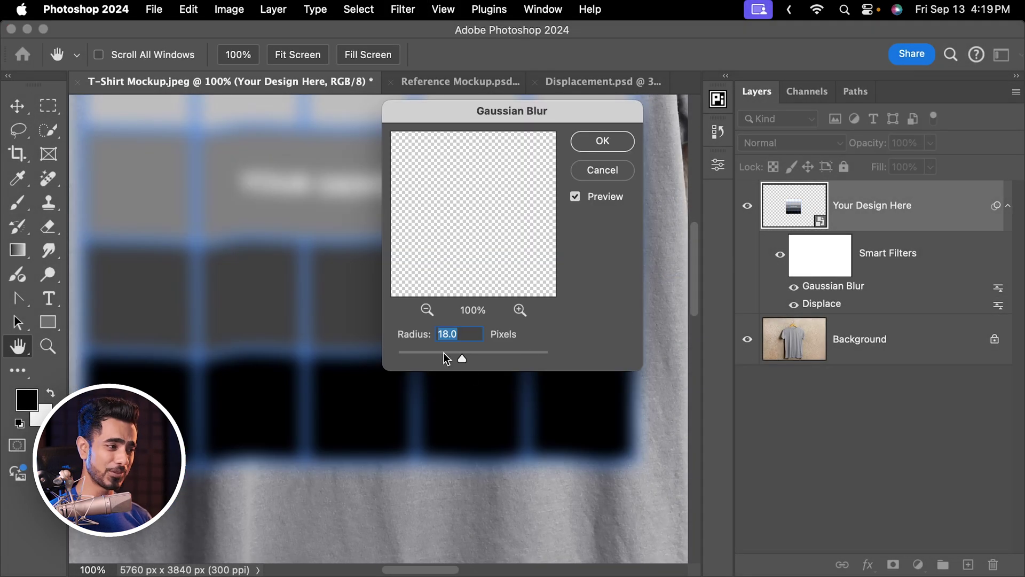
{"action": "type", "text": "1"}
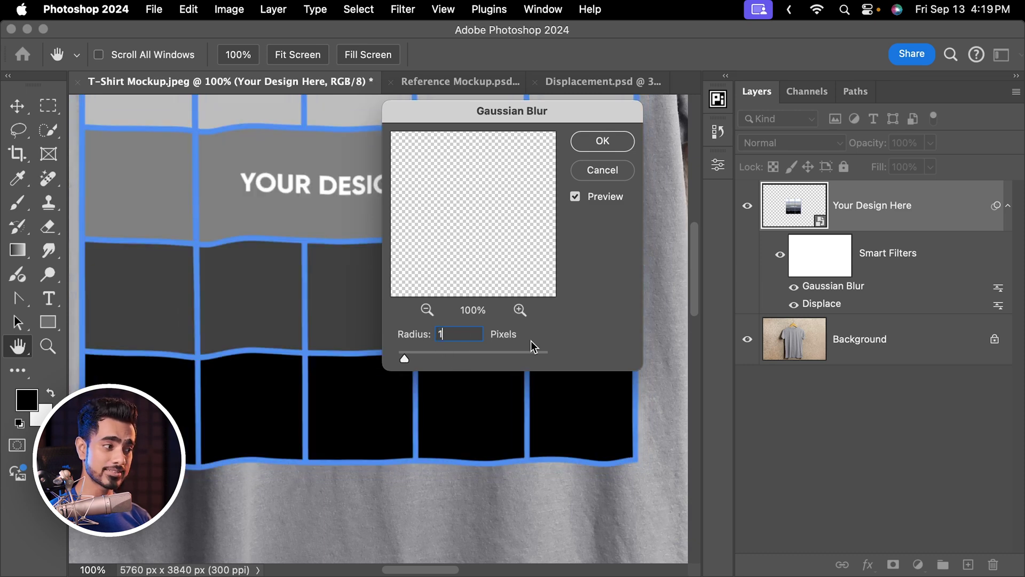
{"action": "left_click", "coordinate": [603, 141]}
{"action": "scroll", "coordinate": [425, 374], "scroll_direction": "down", "scroll_amount": 3}
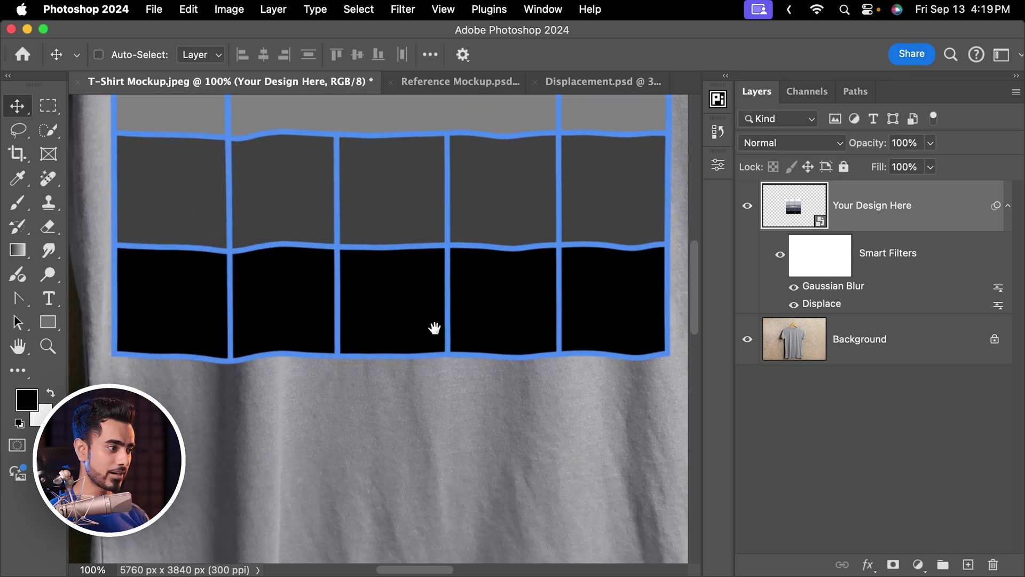
{"action": "scroll", "coordinate": [298, 348], "scroll_direction": "up", "scroll_amount": 2}
{"action": "scroll", "coordinate": [298, 349], "scroll_direction": "up", "scroll_amount": 5}
{"action": "scroll", "coordinate": [400, 326], "scroll_direction": "down", "scroll_amount": 6}
{"action": "scroll", "coordinate": [429, 298], "scroll_direction": "down", "scroll_amount": 1}
{"action": "scroll", "coordinate": [429, 297], "scroll_direction": "down", "scroll_amount": 3}
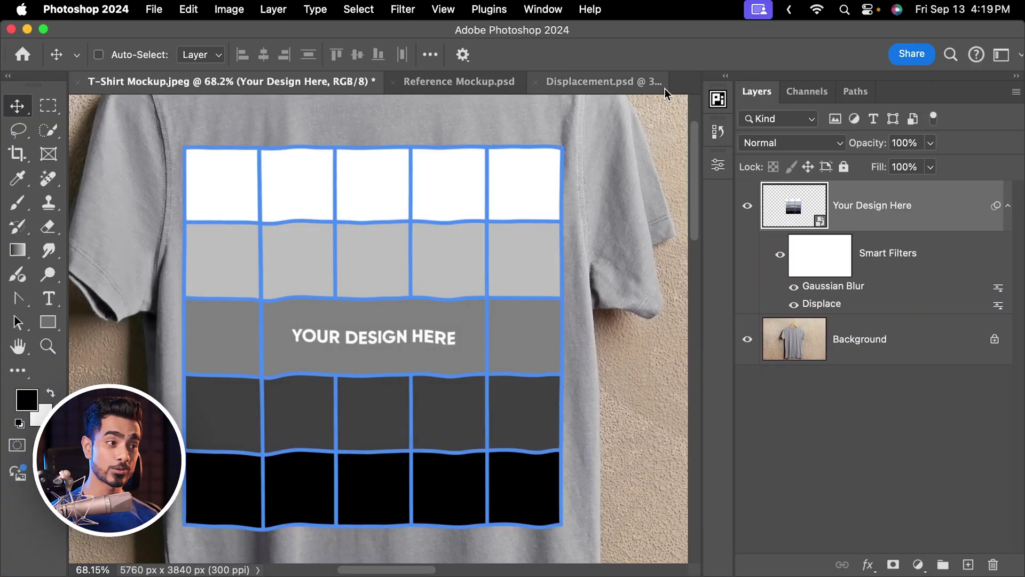
Step: Switch the placeholder layer's blend mode to Multiply and rename the layer Multiply
{"action": "left_click", "coordinate": [794, 142]}
{"action": "left_click", "coordinate": [765, 207]}
{"action": "double_click", "coordinate": [870, 206]}
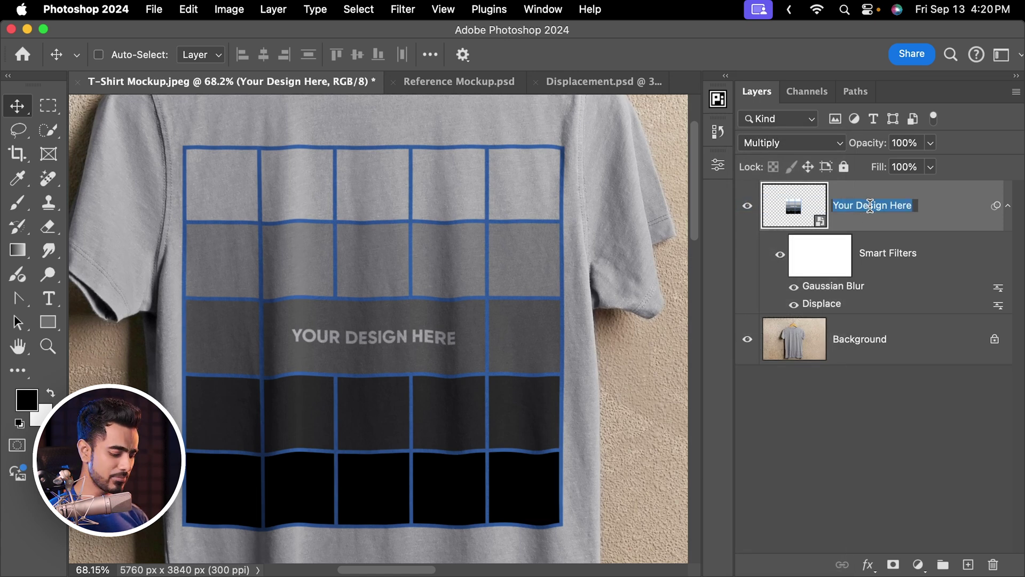
{"action": "type", "text": "Multiply"}
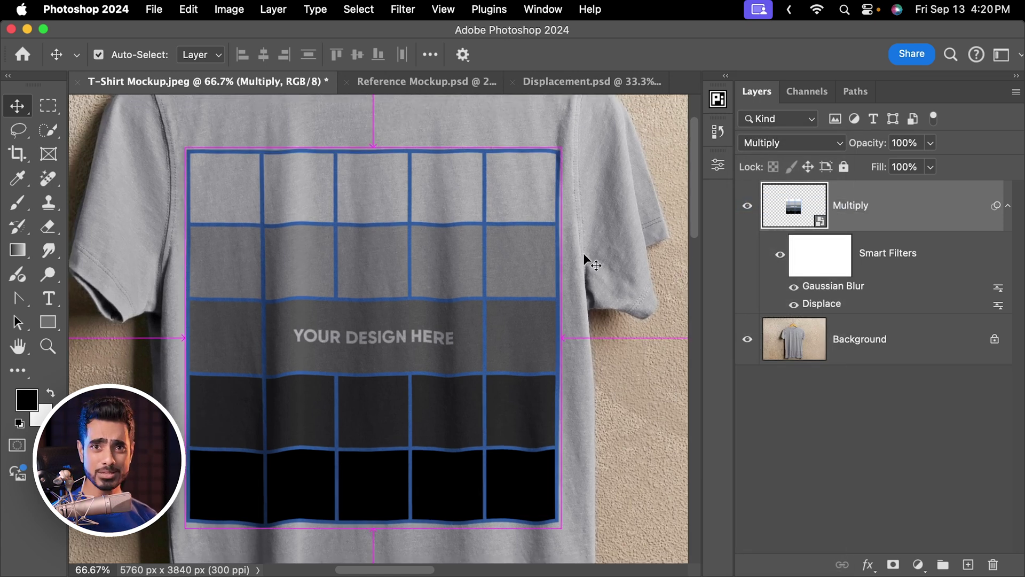
{"action": "key", "text": "super+minus"}
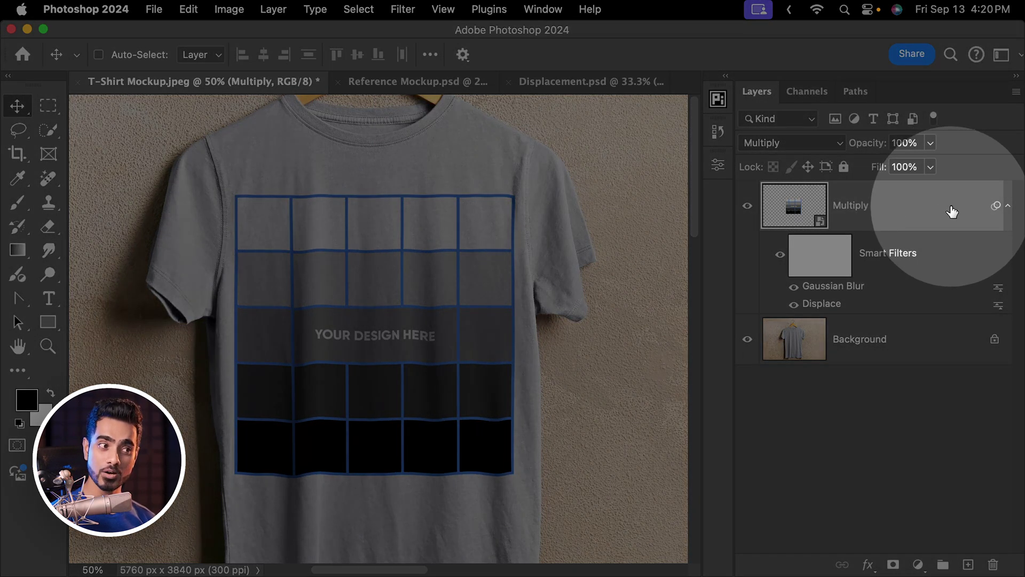
Step: In Blending Options, split the Underlying Layer Blend If white slider at 90/255
{"action": "double_click", "coordinate": [945, 209]}
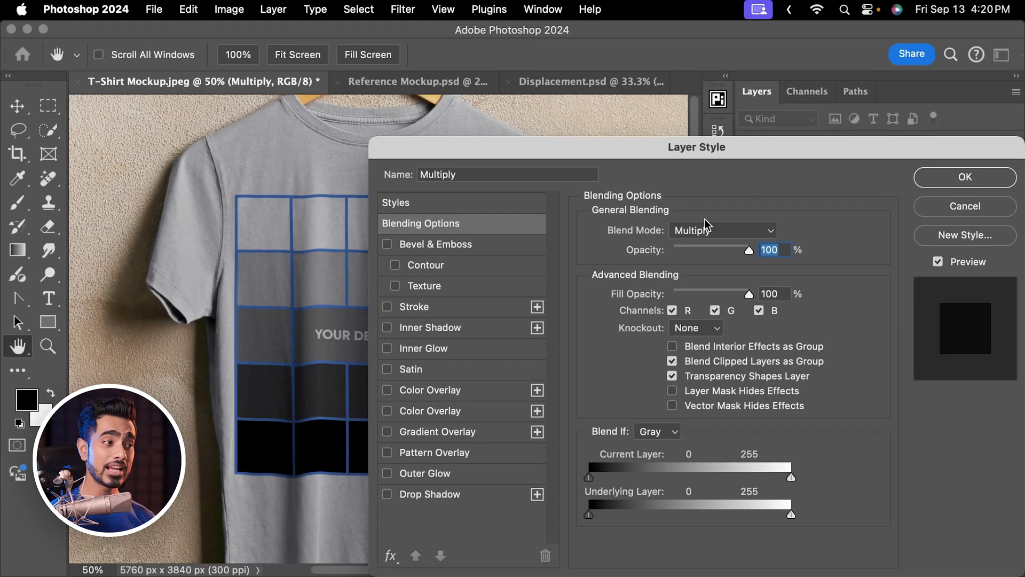
{"action": "left_click_drag", "start_coordinate": [633, 146], "coordinate": [732, 89]}
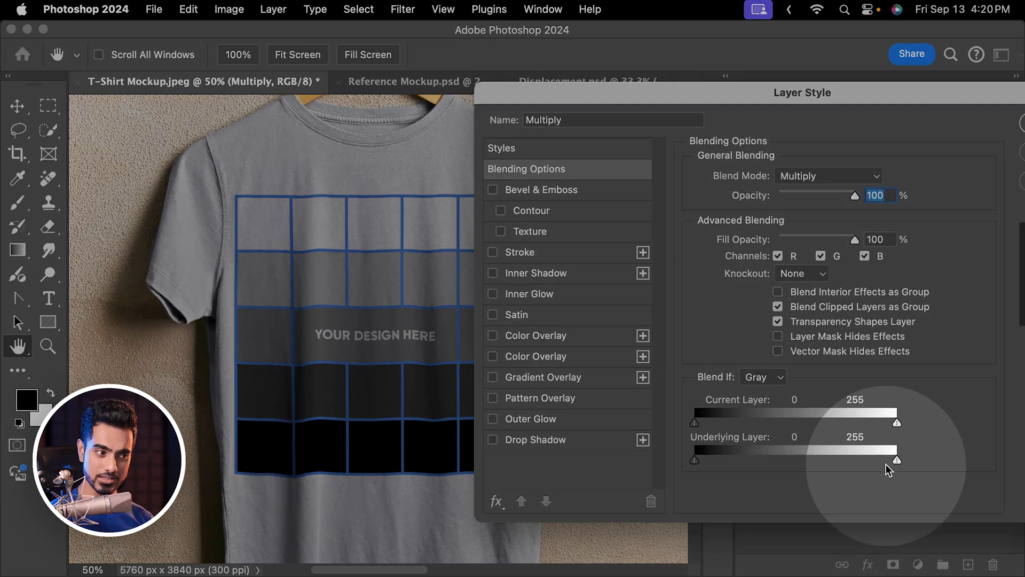
{"action": "mouse_move", "coordinate": [886, 466]}
{"action": "left_mouse_down"}
{"action": "mouse_move", "coordinate": [903, 465]}
{"action": "mouse_move", "coordinate": [883, 462]}
{"action": "left_mouse_up"}
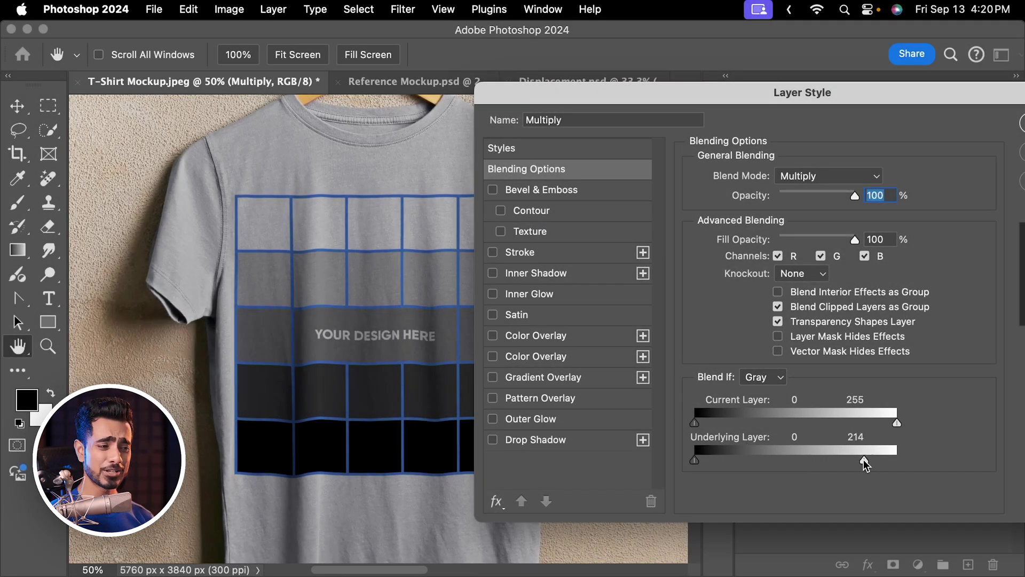
{"action": "left_click_drag", "start_coordinate": [862, 459], "coordinate": [796, 460]}
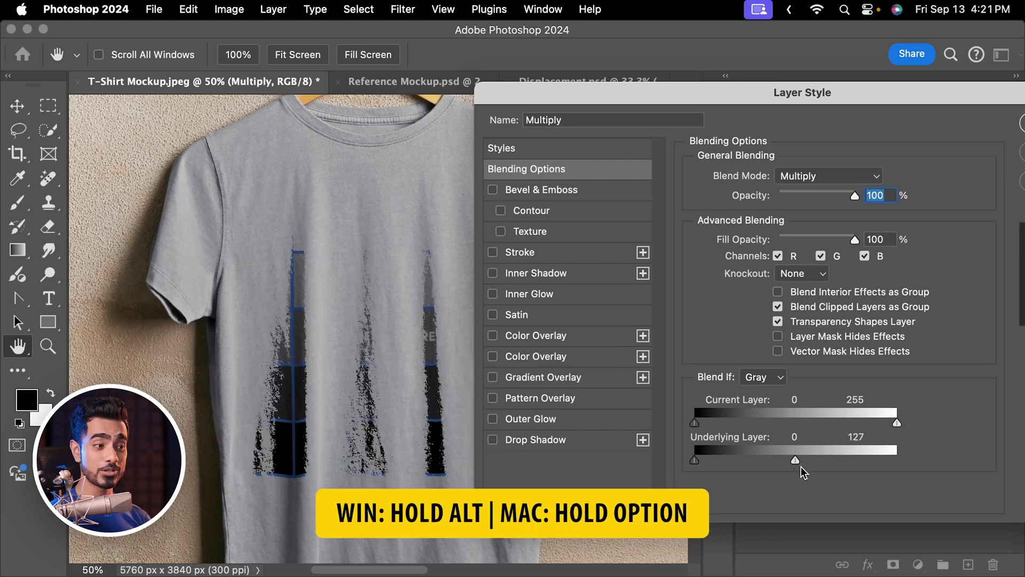
{"action": "left_click_drag", "start_coordinate": [801, 459], "coordinate": [918, 453]}
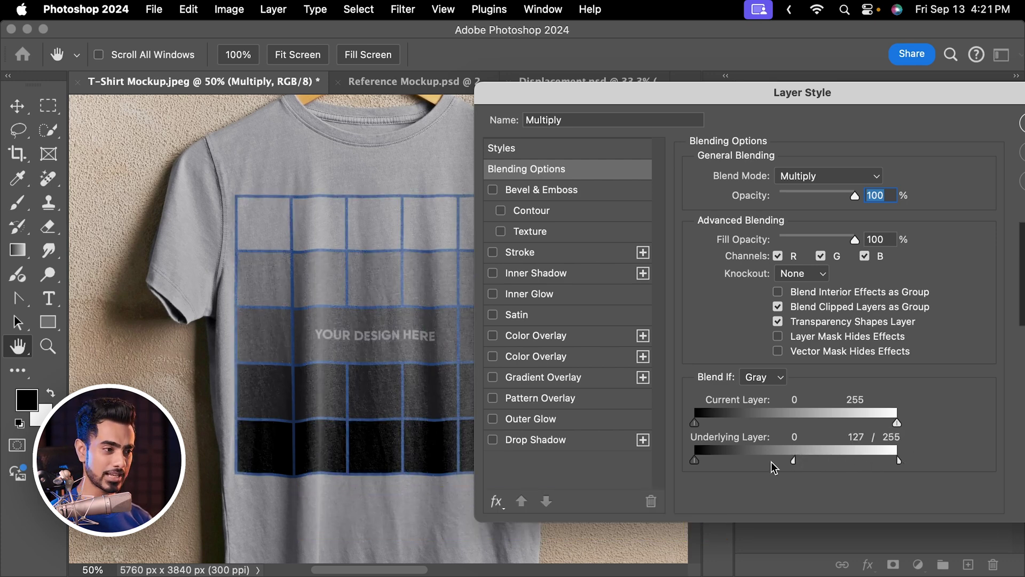
{"action": "left_click_drag", "start_coordinate": [791, 460], "coordinate": [772, 462]}
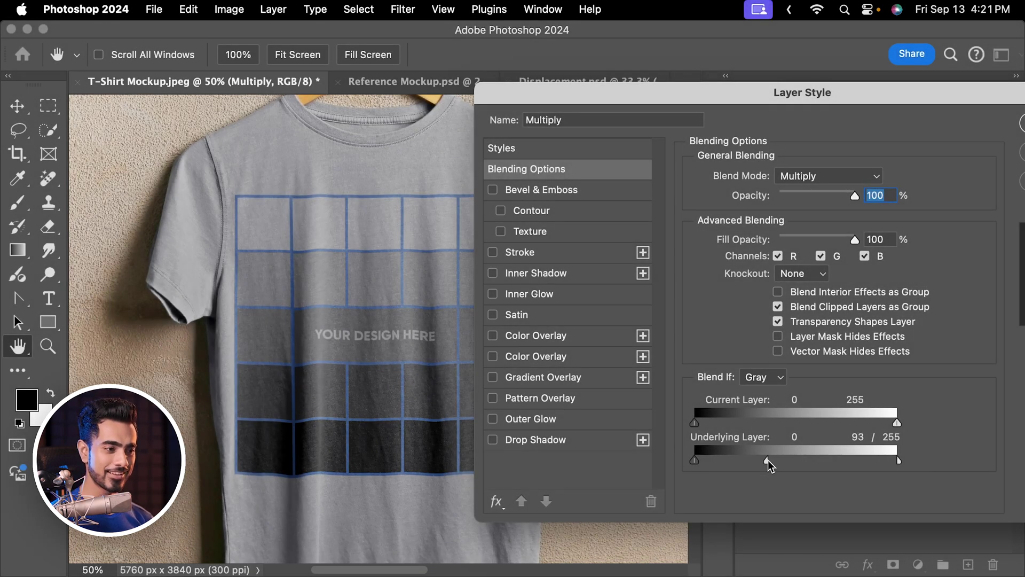
{"action": "left_click_drag", "start_coordinate": [768, 460], "coordinate": [766, 460]}
{"action": "left_click_drag", "start_coordinate": [767, 98], "coordinate": [520, 98]}
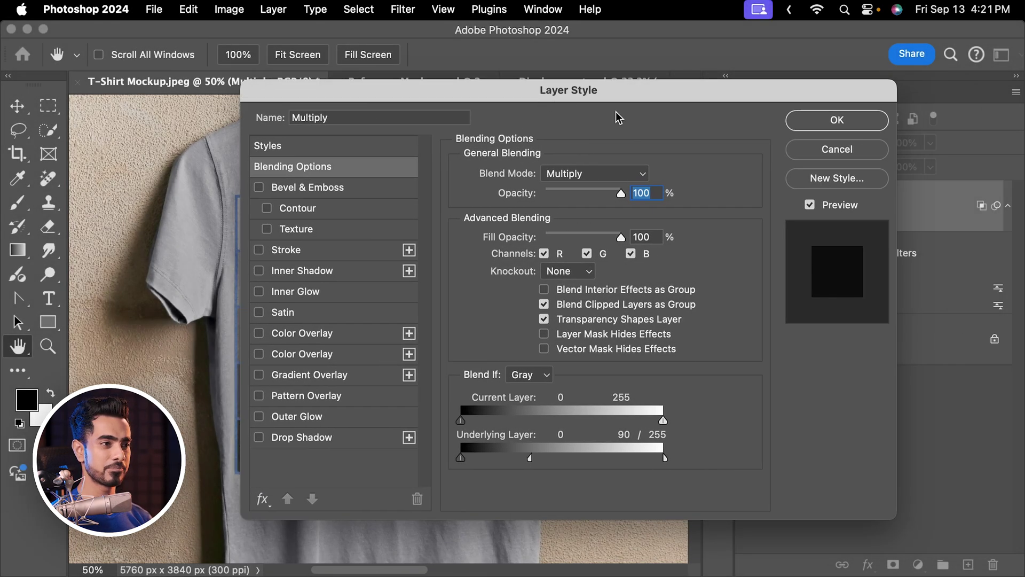
{"action": "left_click", "coordinate": [838, 122]}
{"action": "scroll", "coordinate": [416, 448], "scroll_direction": "up", "scroll_amount": 1}
{"action": "scroll", "coordinate": [416, 449], "scroll_direction": "up", "scroll_amount": 2}
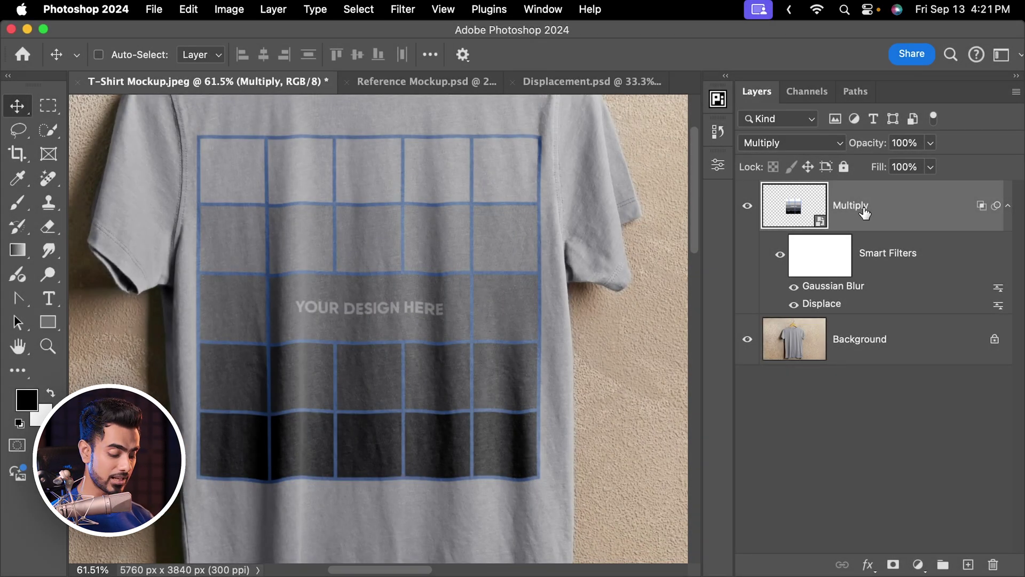
{"action": "key", "text": "super+j"}
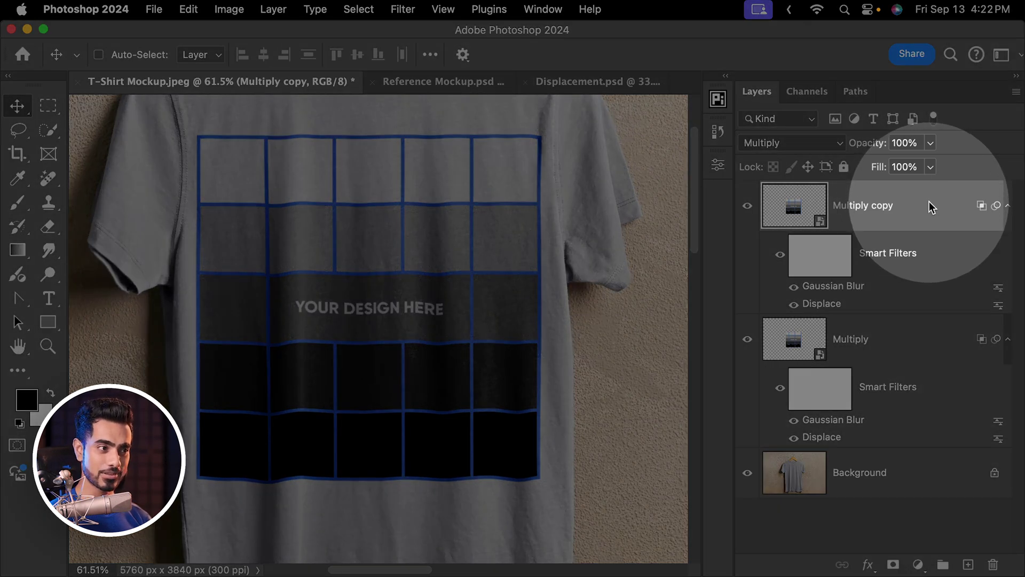
{"action": "double_click", "coordinate": [929, 209]}
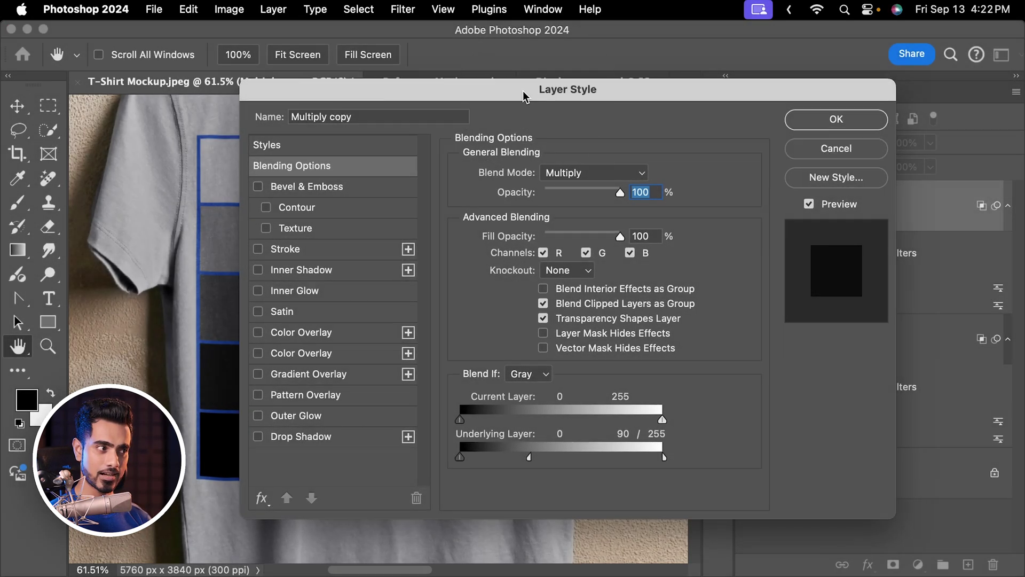
{"action": "left_click_drag", "start_coordinate": [525, 95], "coordinate": [732, 89]}
{"action": "left_click_drag", "start_coordinate": [740, 457], "coordinate": [906, 442]}
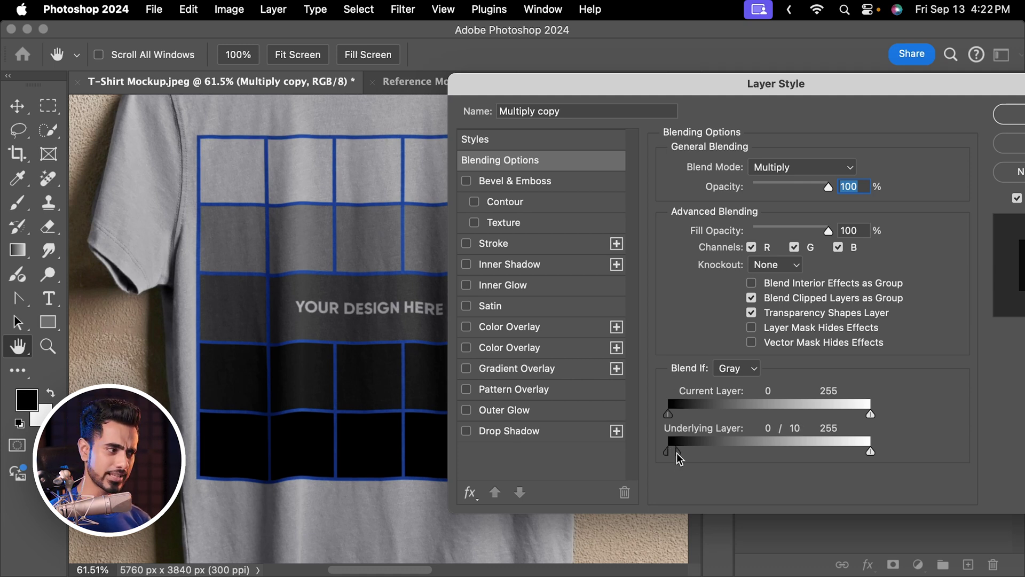
{"action": "left_click_drag", "start_coordinate": [677, 453], "coordinate": [896, 454]}
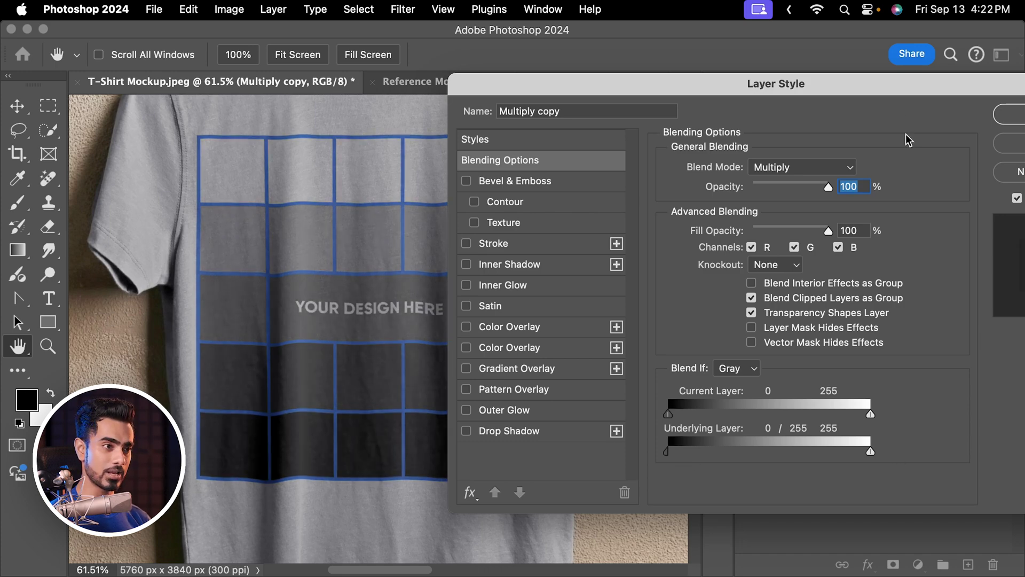
{"action": "left_click_drag", "start_coordinate": [907, 92], "coordinate": [704, 102]}
{"action": "left_click", "coordinate": [795, 115]}
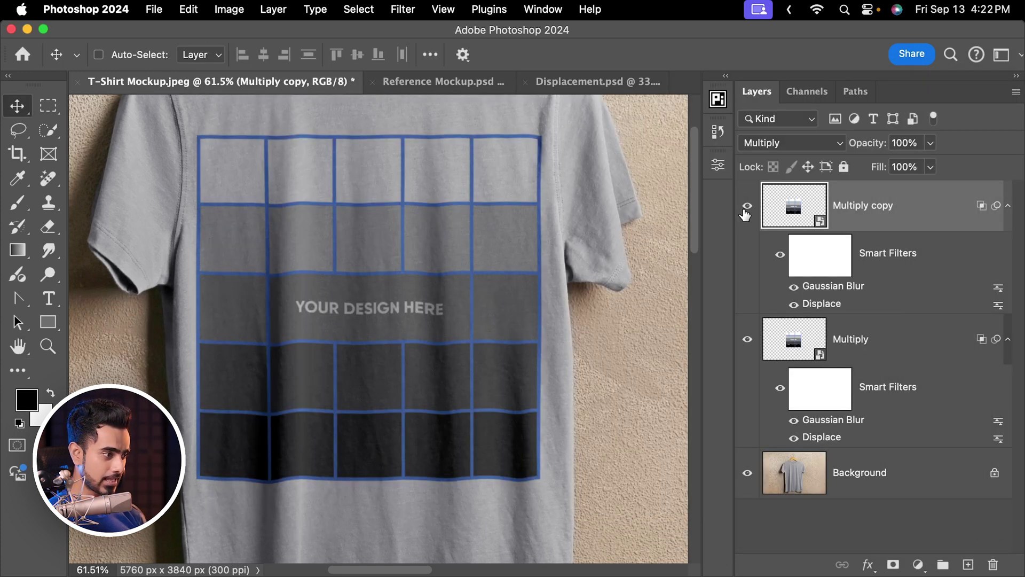
{"action": "left_click", "coordinate": [746, 208]}
{"action": "left_click", "coordinate": [745, 208]}
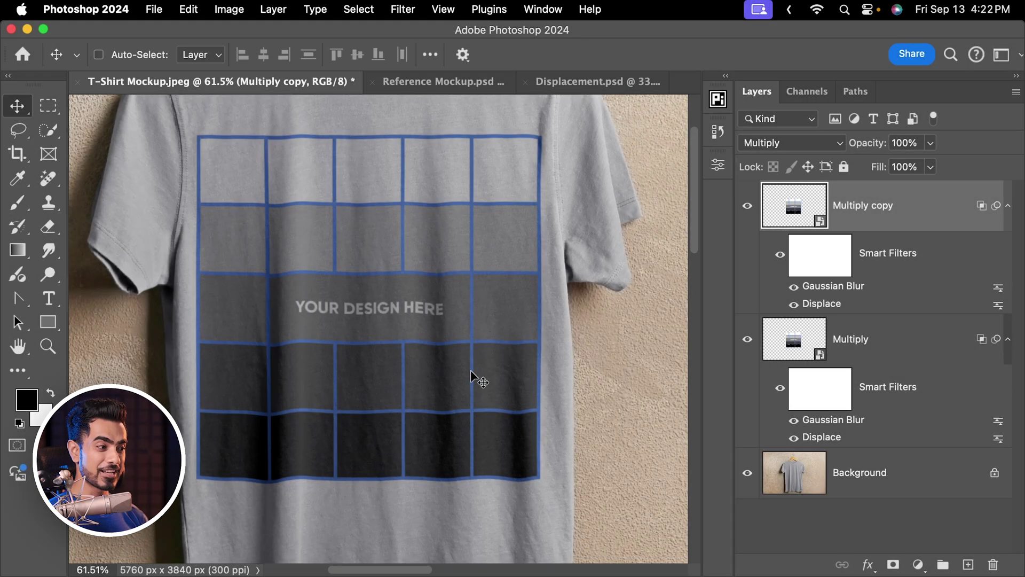
{"action": "scroll", "coordinate": [484, 355], "scroll_direction": "down", "scroll_amount": 3}
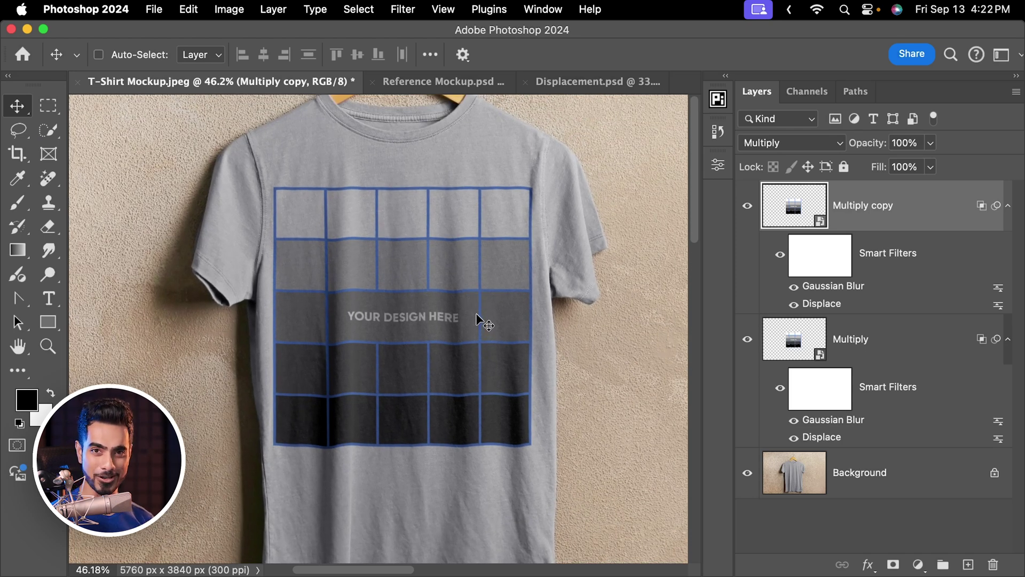
Step: Set the Multiply copy layer to 40% opacity and rename it Remove Harshness
{"action": "left_click", "coordinate": [917, 143]}
{"action": "type", "text": "40"}
{"action": "key", "text": "Return"}
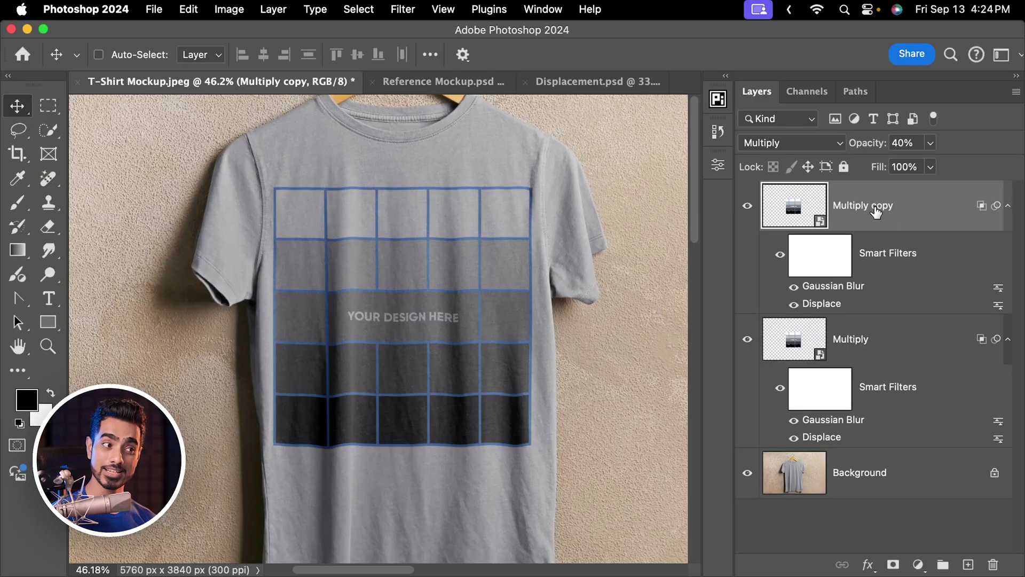
{"action": "type", "text": "Remove Harshness"}
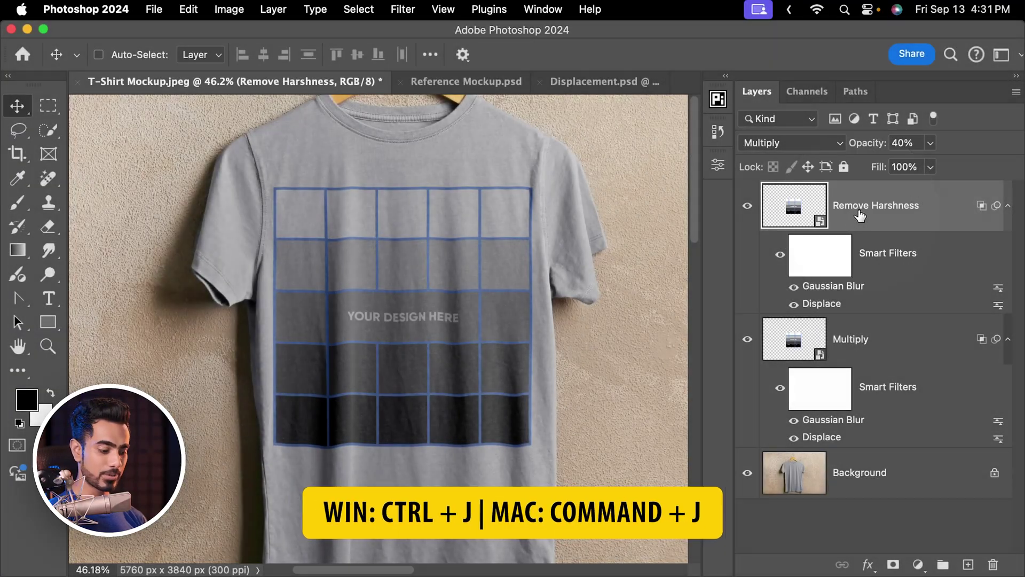
Step: Duplicate Remove Harshness and give the copy 100% opacity and Screen blend mode
{"action": "key", "text": "super+j"}
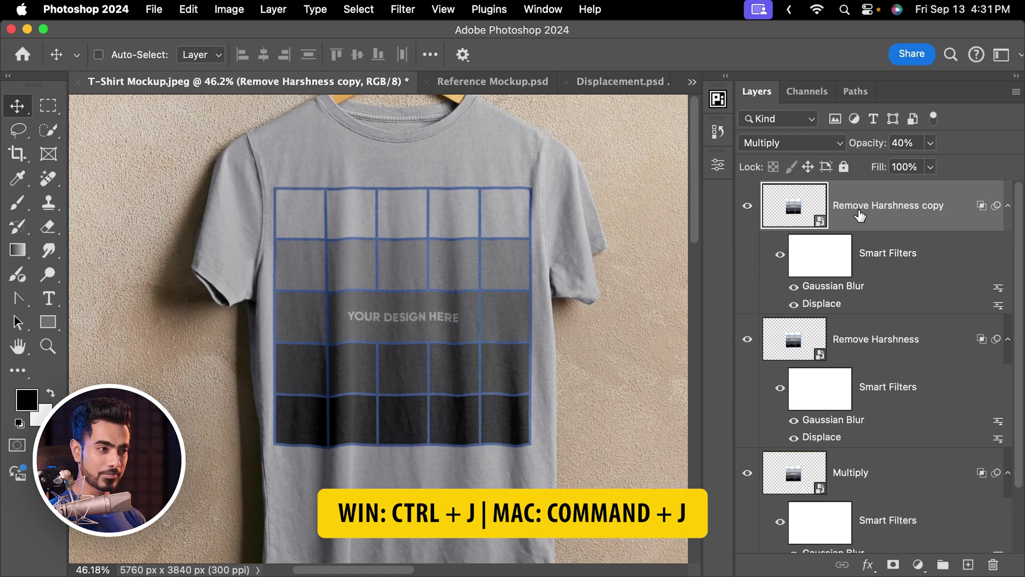
{"action": "left_click", "coordinate": [904, 143]}
{"action": "type", "text": "100"}
{"action": "key", "text": "Return"}
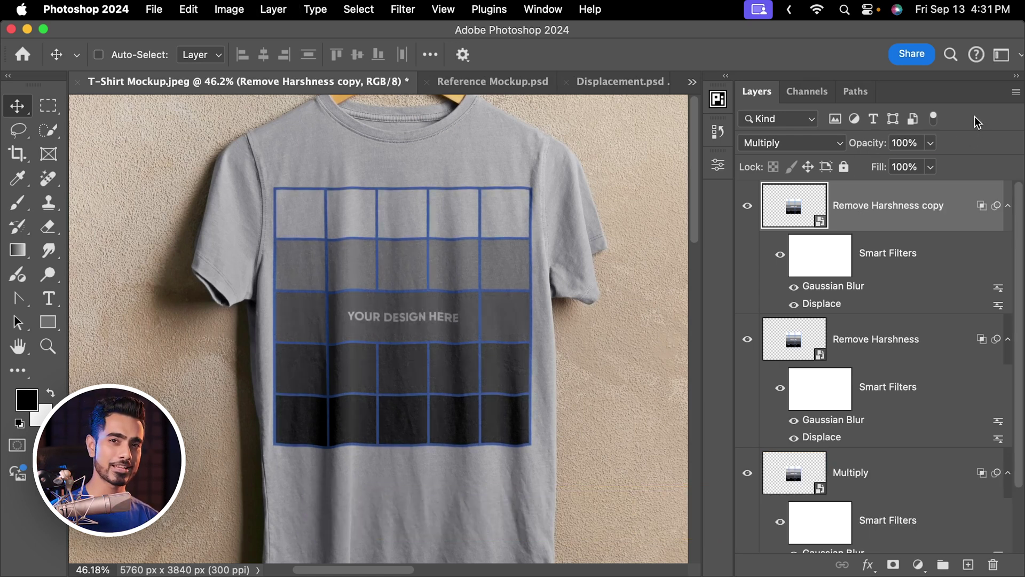
{"action": "left_click", "coordinate": [796, 144]}
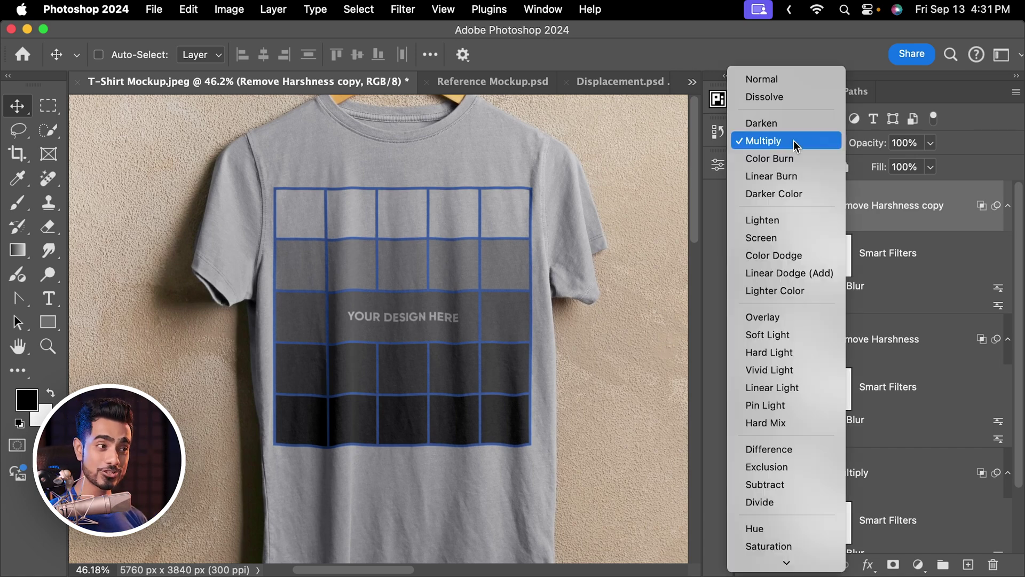
{"action": "left_click", "coordinate": [775, 242]}
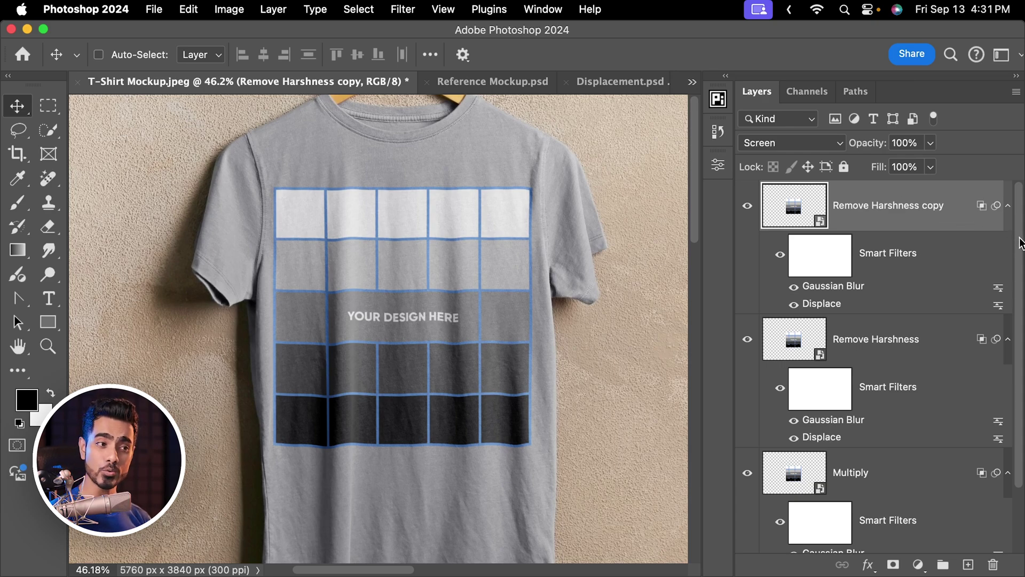
{"action": "left_click_drag", "start_coordinate": [1020, 243], "coordinate": [1016, 359]}
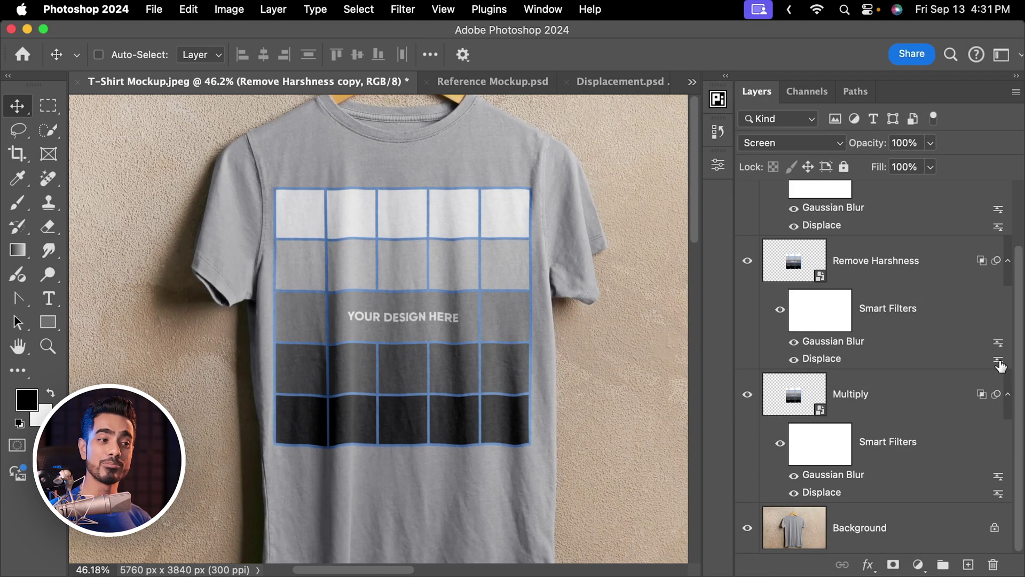
{"action": "scroll", "coordinate": [1004, 368], "scroll_direction": "up", "scroll_amount": 5}
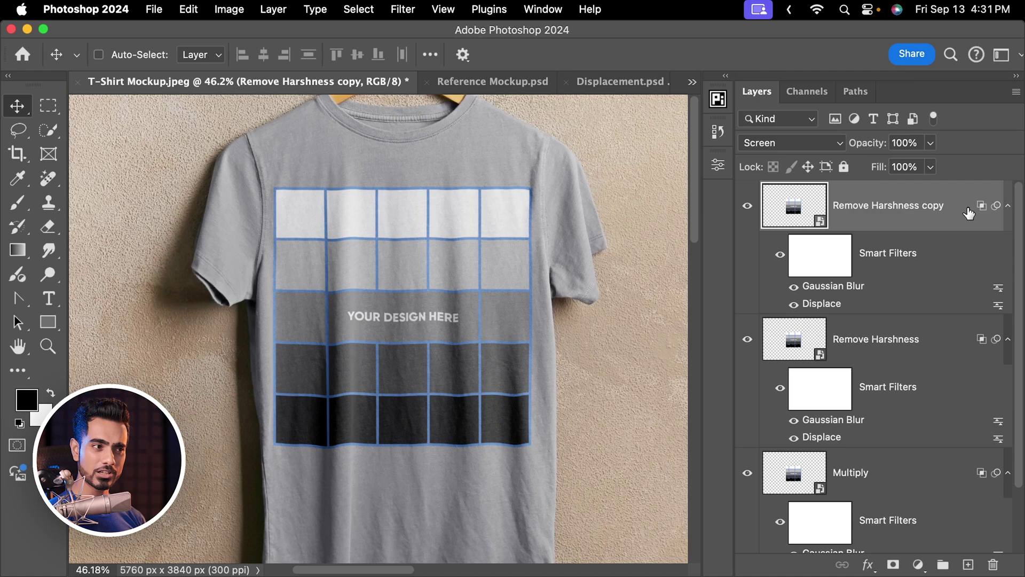
{"action": "double_click", "coordinate": [970, 213]}
{"action": "left_click_drag", "start_coordinate": [562, 114], "coordinate": [756, 106]}
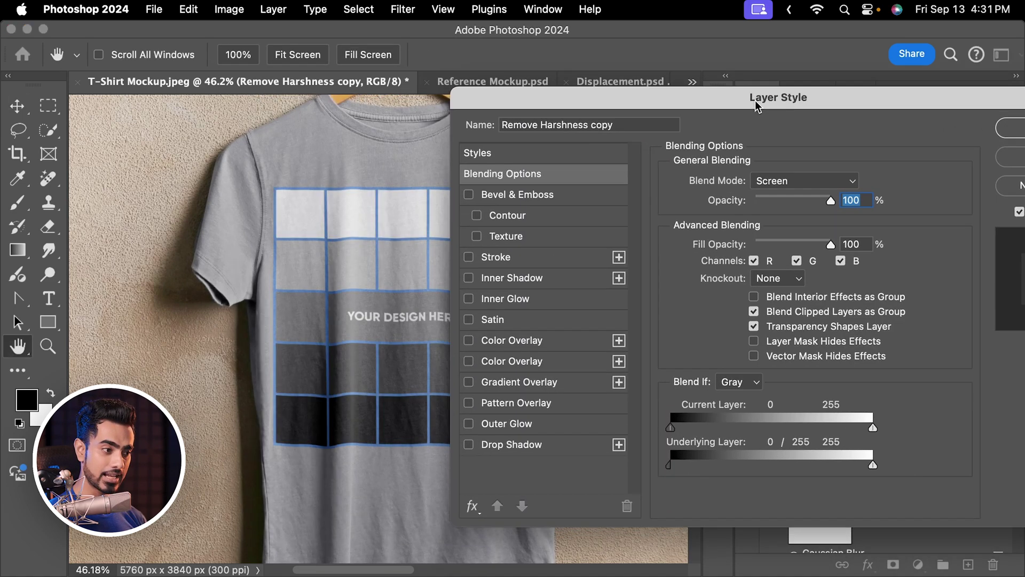
{"action": "left_click_drag", "start_coordinate": [670, 465], "coordinate": [742, 466]}
{"action": "left_click", "coordinate": [340, 345], "text": "super"}
{"action": "left_click_drag", "start_coordinate": [341, 344], "coordinate": [286, 423]}
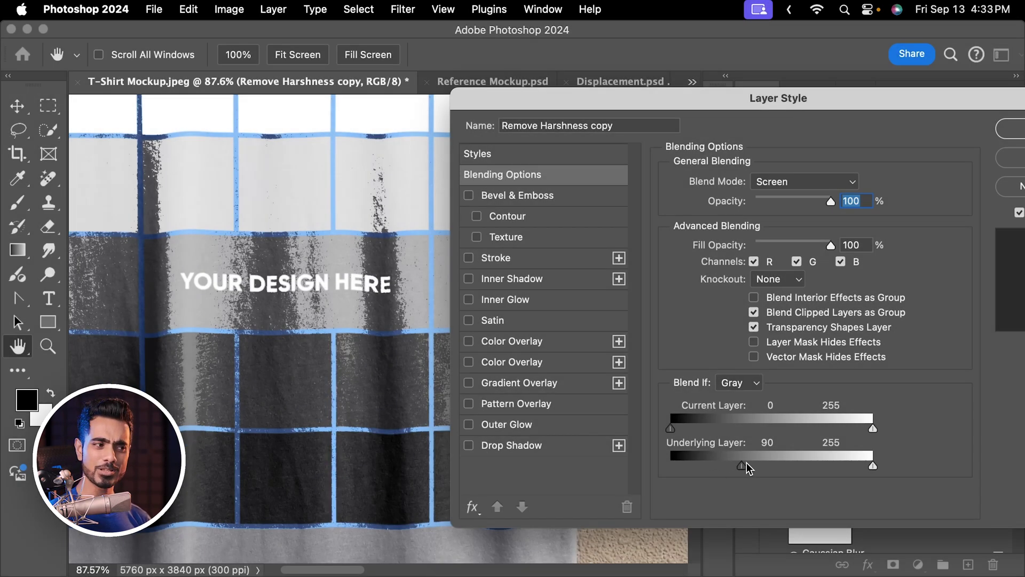
{"action": "mouse_move", "coordinate": [746, 468]}
{"action": "left_mouse_down"}
{"action": "mouse_move", "coordinate": [680, 468]}
{"action": "mouse_move", "coordinate": [747, 468]}
{"action": "left_mouse_up"}
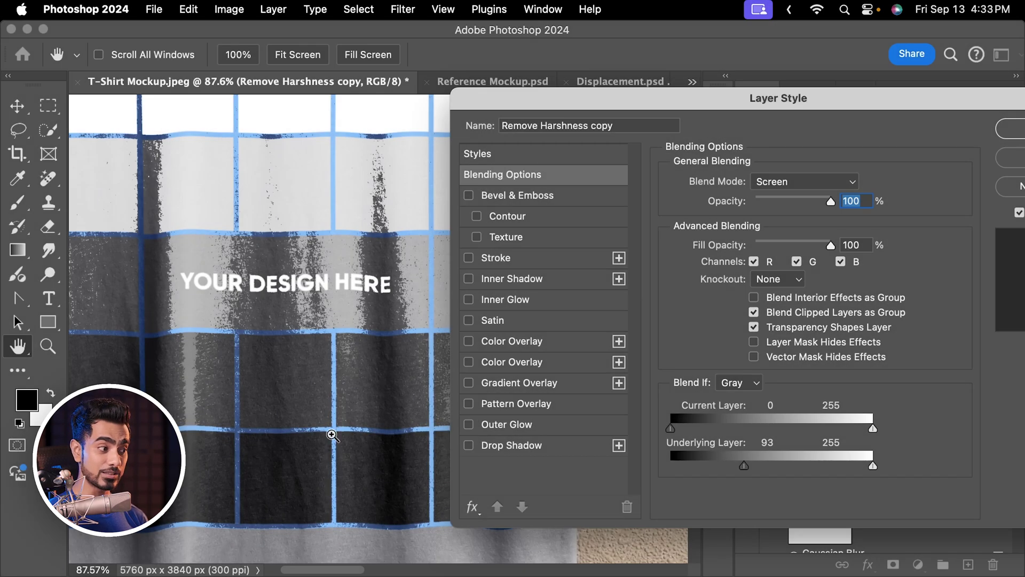
{"action": "left_click_drag", "start_coordinate": [333, 434], "coordinate": [362, 401]}
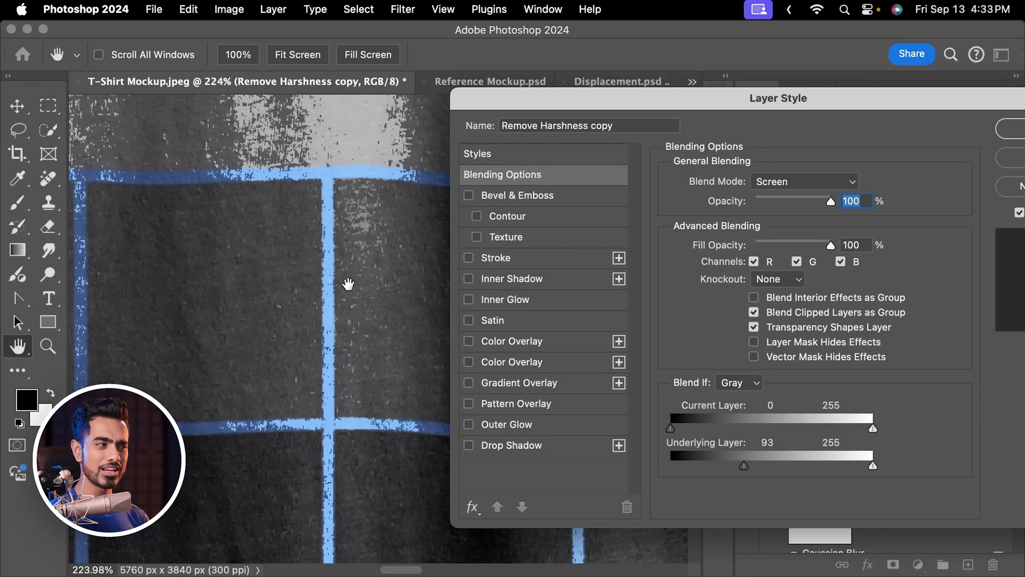
{"action": "left_click_drag", "start_coordinate": [348, 283], "coordinate": [318, 352]}
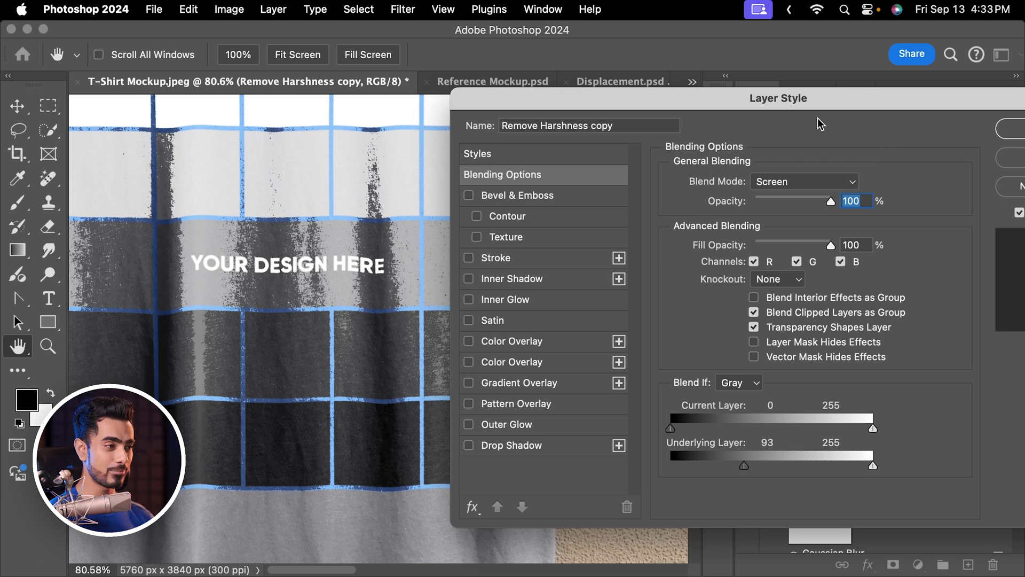
{"action": "left_click_drag", "start_coordinate": [642, 105], "coordinate": [448, 111]}
{"action": "left_click", "coordinate": [816, 154]}
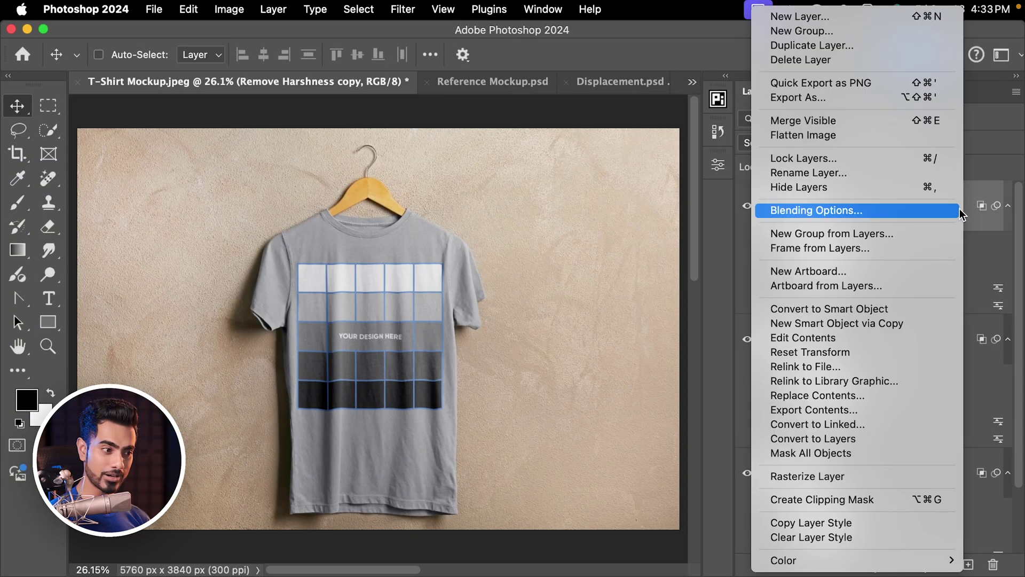
Step: Clear the Remove Harshness copy's layer style and keep its blend mode on Screen
{"action": "left_click", "coordinate": [809, 537]}
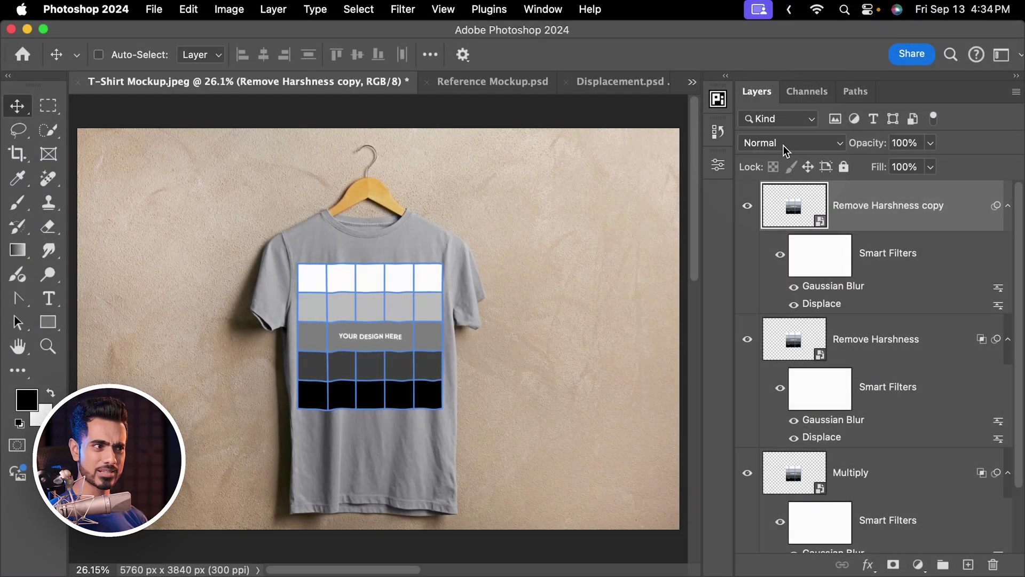
{"action": "left_click", "coordinate": [785, 142]}
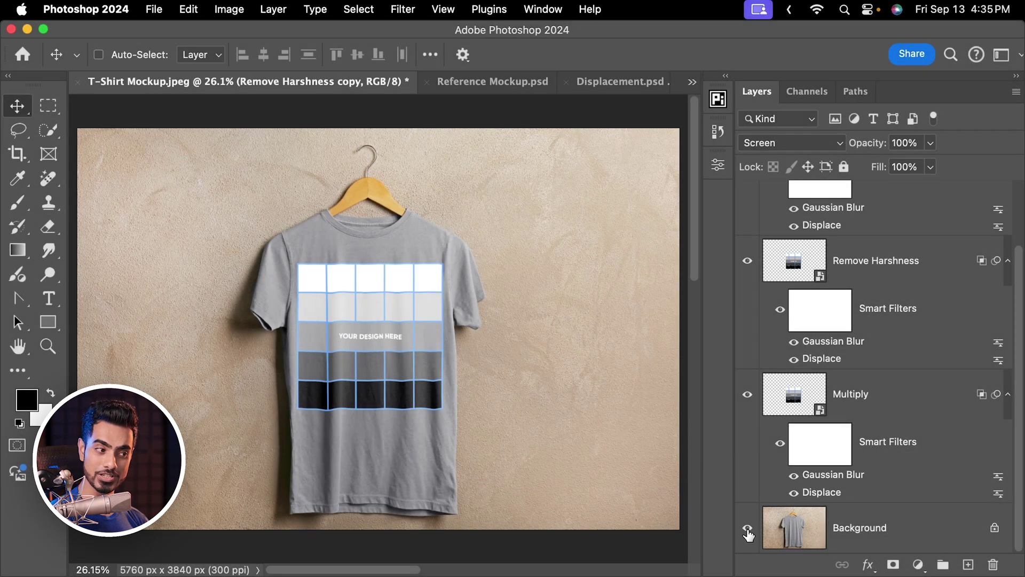
Step: Load the photo's RGB brightness as a selection from the Background, then restore layer visibility
{"action": "left_click", "coordinate": [748, 531], "text": "alt"}
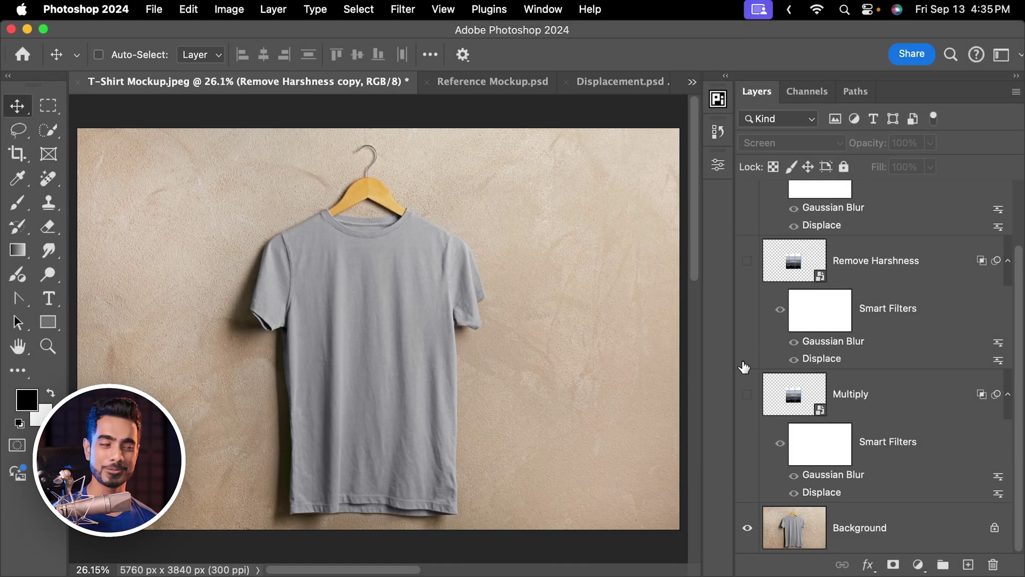
{"action": "left_click", "coordinate": [806, 92]}
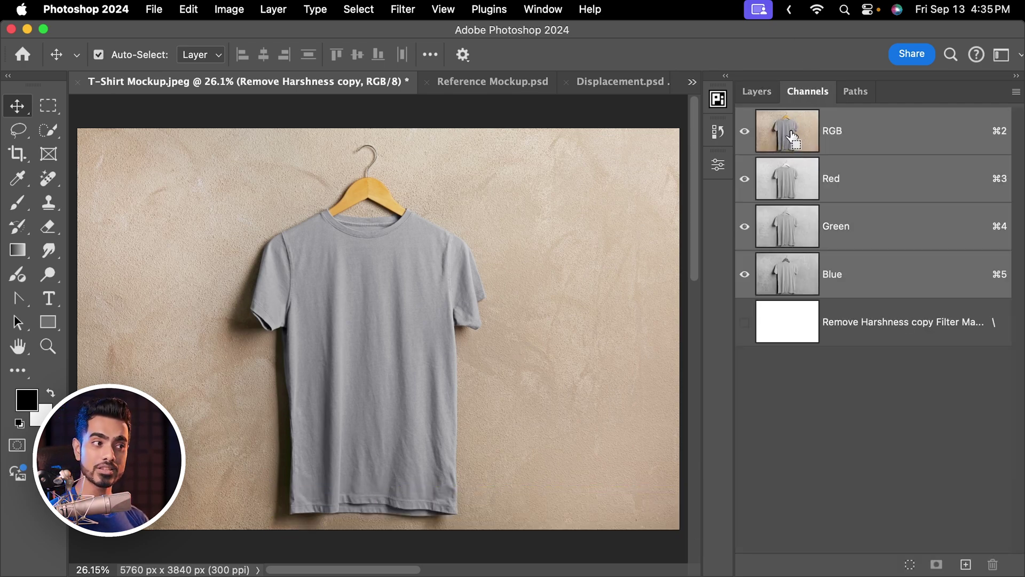
{"action": "left_click", "coordinate": [794, 133], "text": "super"}
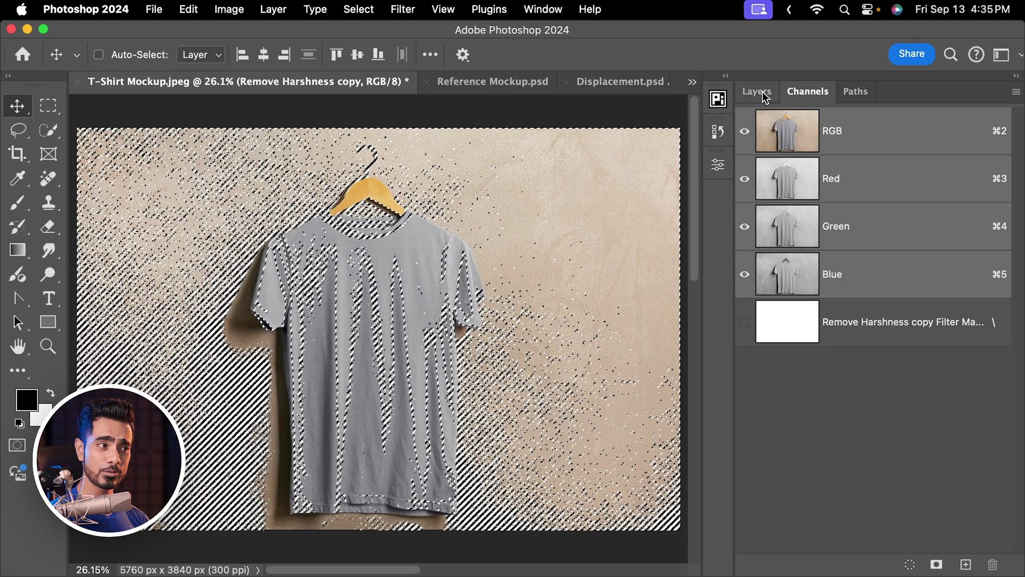
{"action": "left_click", "coordinate": [760, 94]}
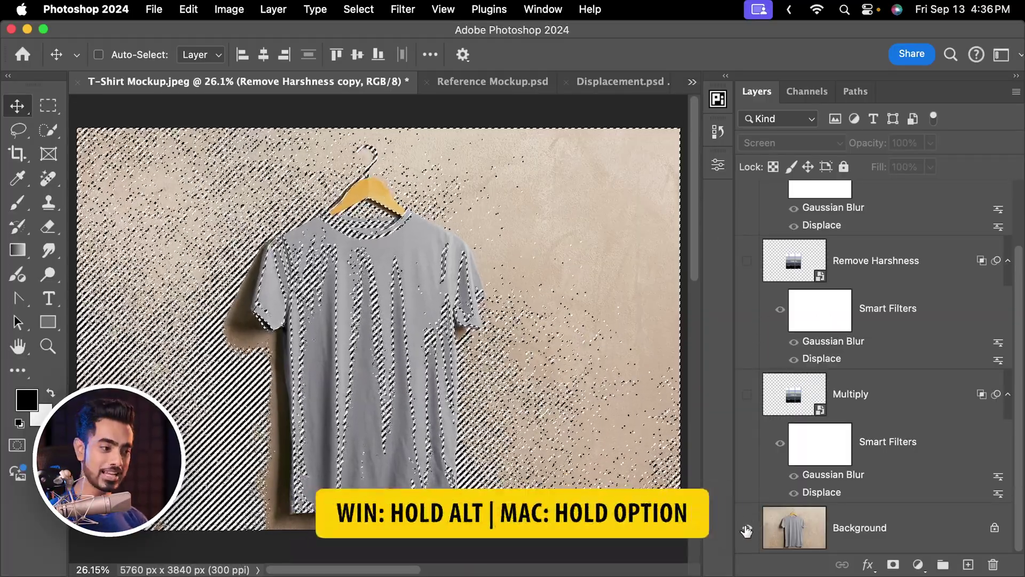
{"action": "left_click", "coordinate": [748, 528], "text": "alt"}
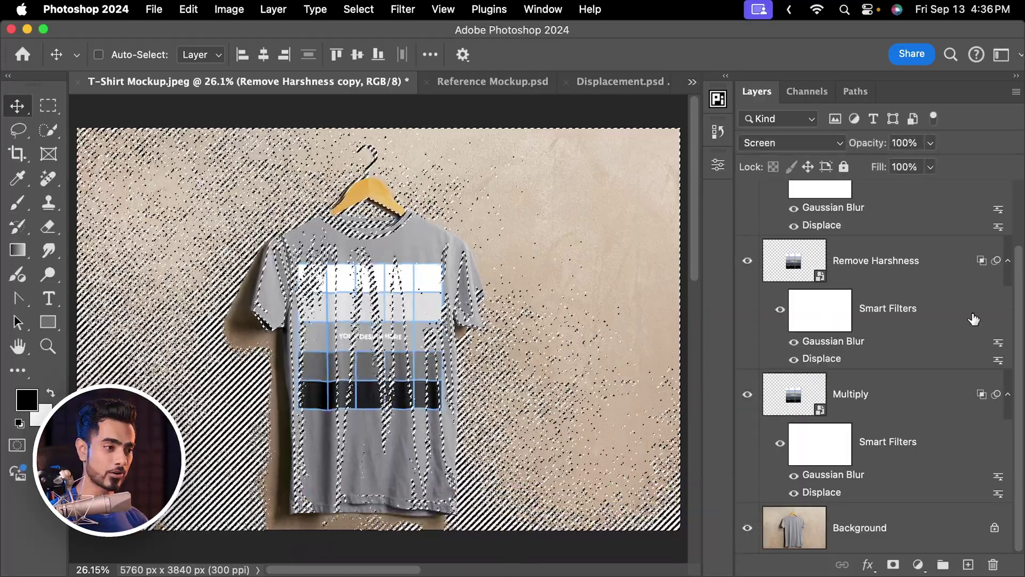
{"action": "scroll", "coordinate": [1023, 262], "scroll_direction": "up", "scroll_amount": 3}
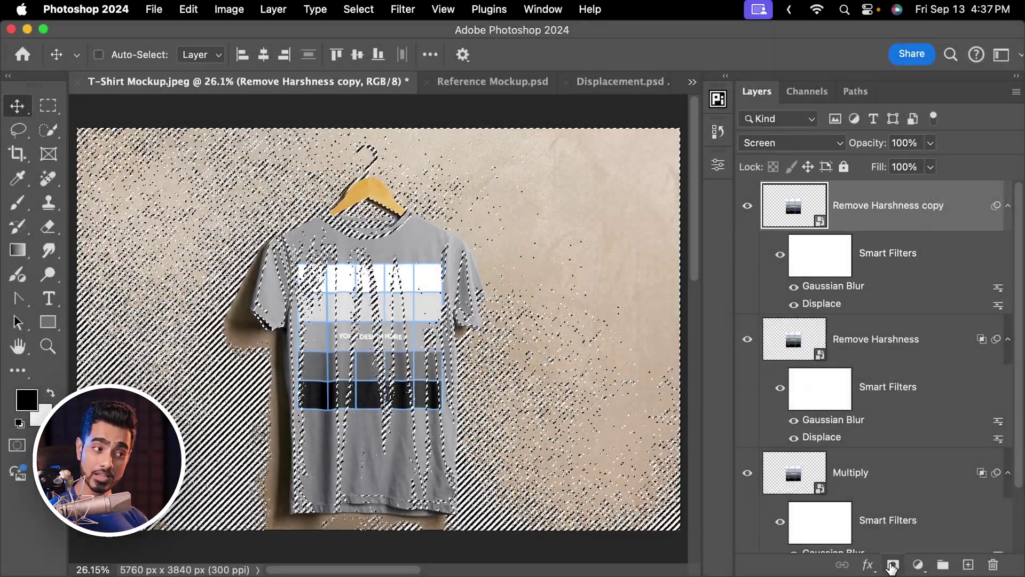
Step: Add a layer mask from that selection, rename the layer Screen, and select its mask
{"action": "left_click", "coordinate": [891, 565]}
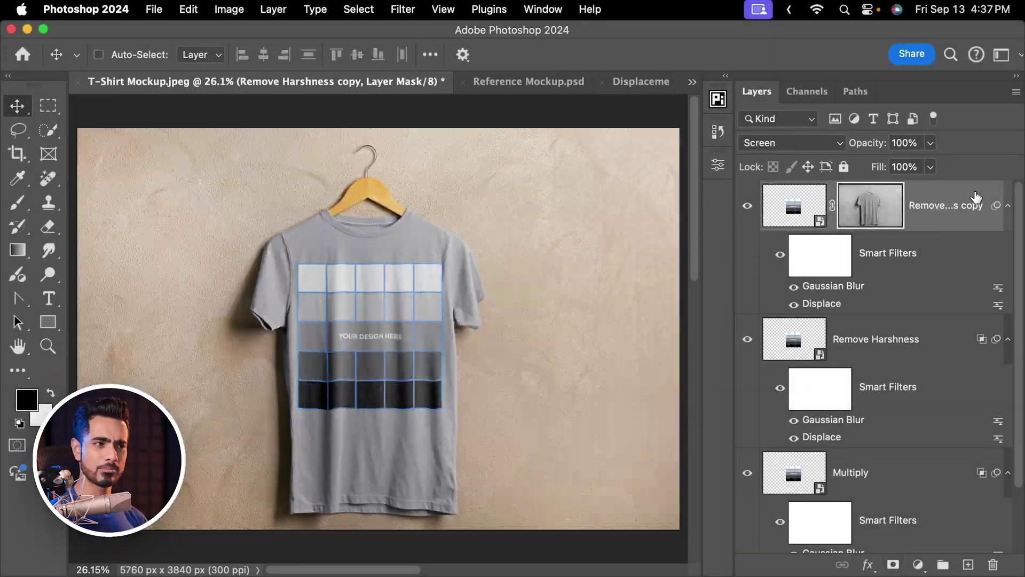
{"action": "double_click", "coordinate": [948, 205]}
{"action": "type", "text": "Screen"}
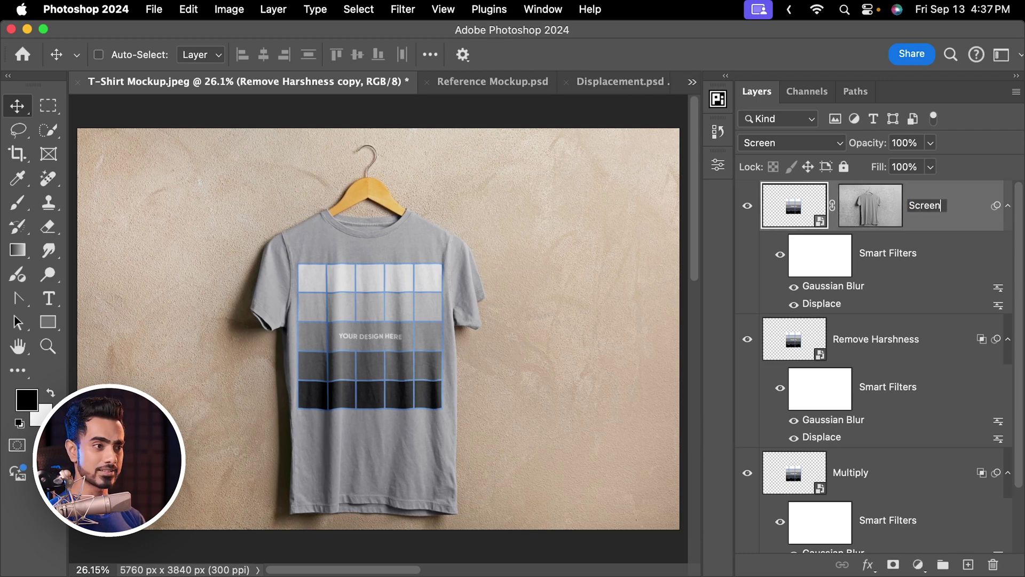
{"action": "key", "text": "Return"}
{"action": "left_click_drag", "start_coordinate": [359, 331], "coordinate": [421, 311]}
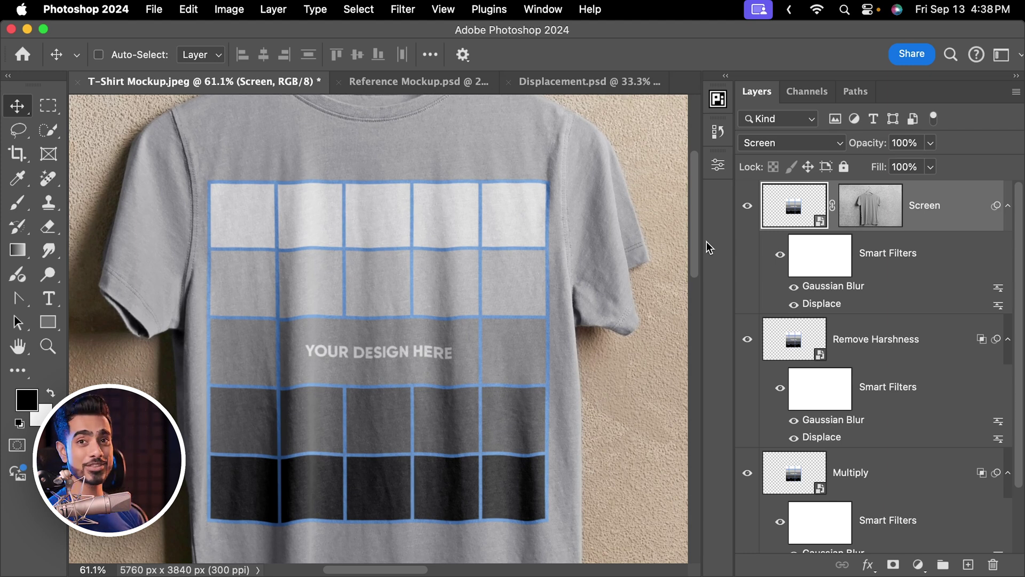
{"action": "left_click", "coordinate": [896, 223]}
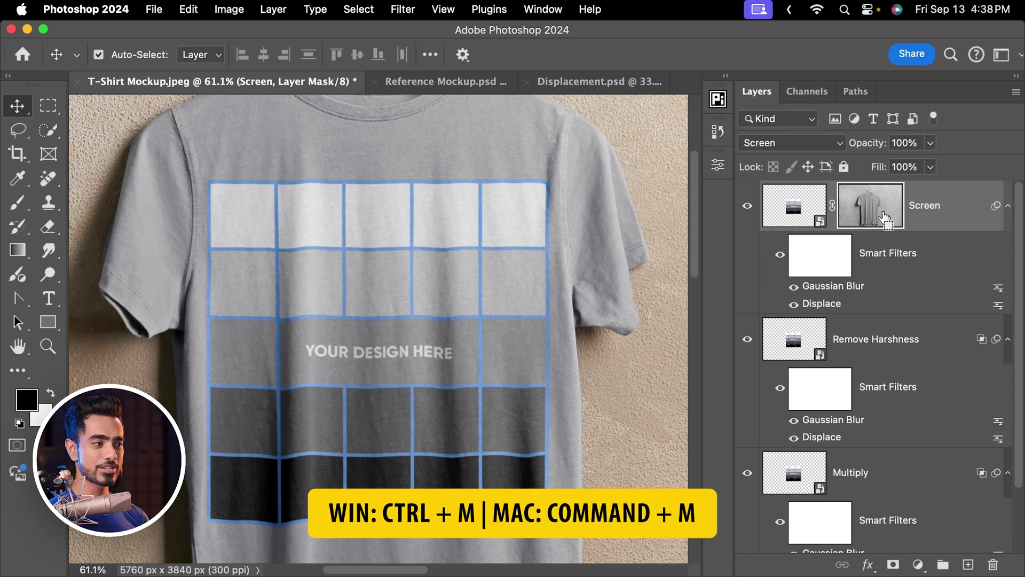
Step: Apply Curves to the Screen mask, pulling white and black inputs inward to clip shadows below 44
{"action": "key", "text": "super+m"}
{"action": "left_click_drag", "start_coordinate": [430, 130], "coordinate": [749, 126]}
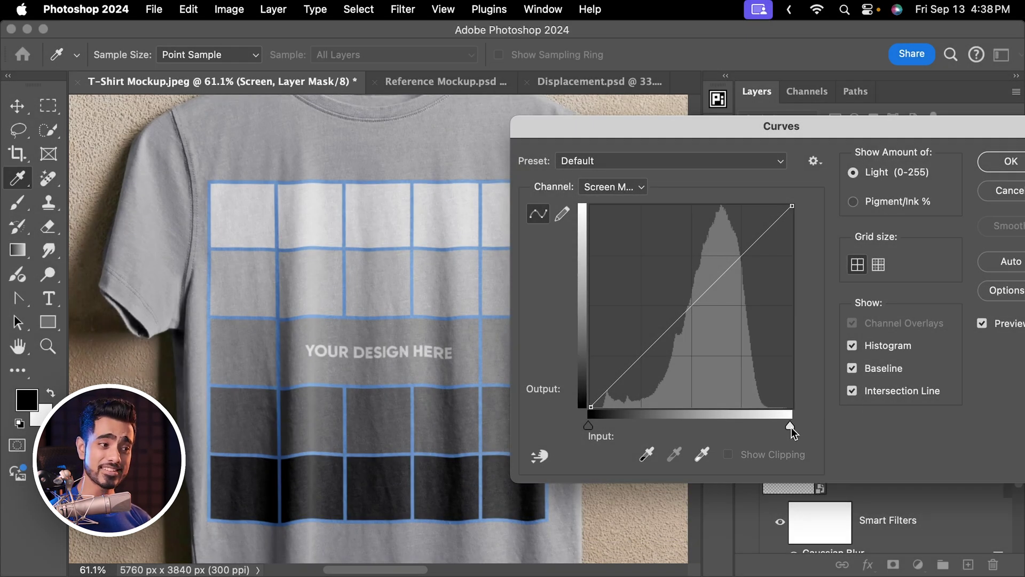
{"action": "left_click_drag", "start_coordinate": [791, 426], "coordinate": [724, 428]}
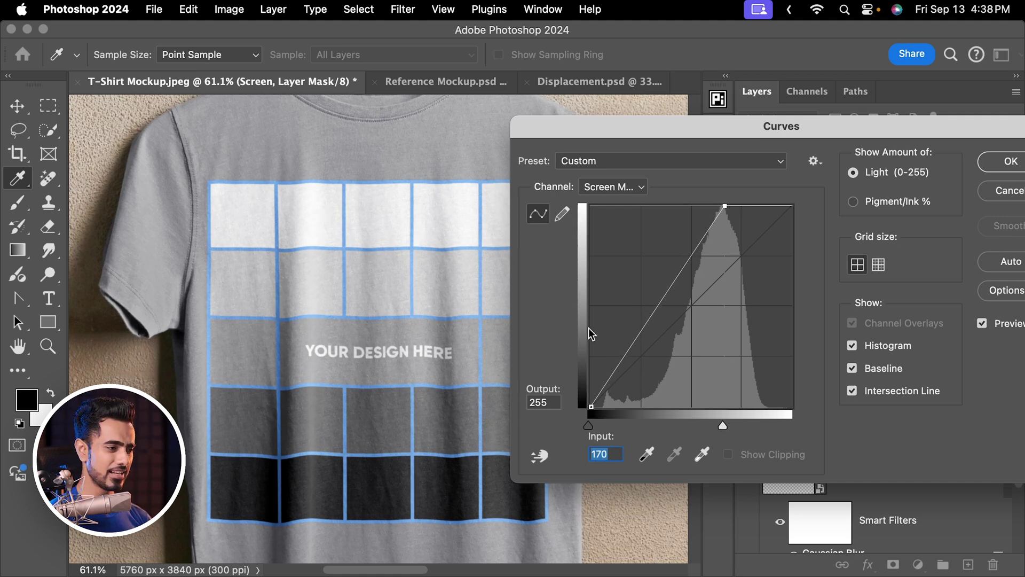
{"action": "left_click_drag", "start_coordinate": [591, 426], "coordinate": [641, 433]}
{"action": "key", "text": "super+0"}
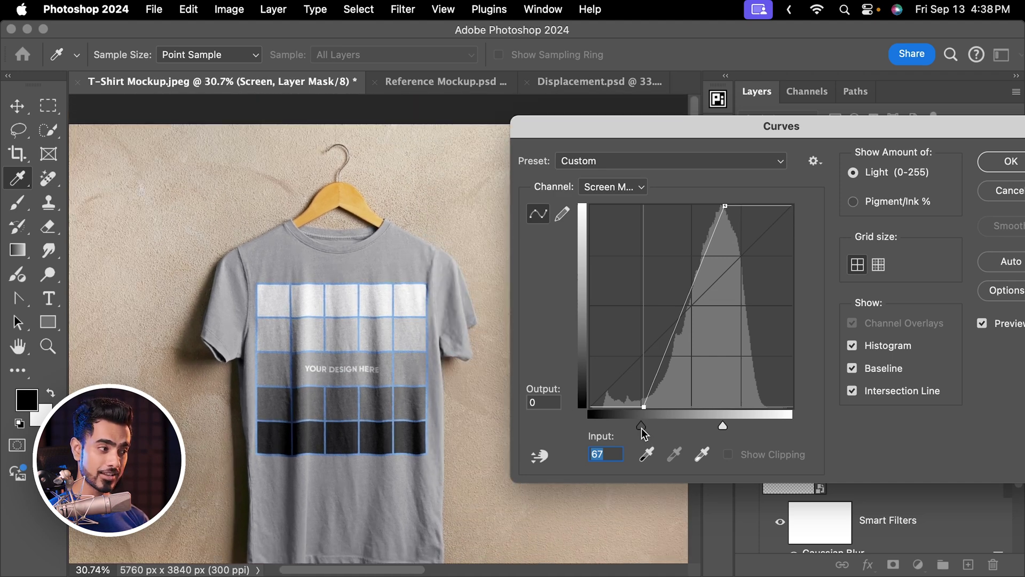
{"action": "mouse_move", "coordinate": [642, 428]}
{"action": "left_mouse_down"}
{"action": "mouse_move", "coordinate": [587, 432]}
{"action": "mouse_move", "coordinate": [639, 427]}
{"action": "mouse_move", "coordinate": [625, 429]}
{"action": "left_mouse_up"}
{"action": "left_click_drag", "start_coordinate": [847, 134], "coordinate": [658, 128]}
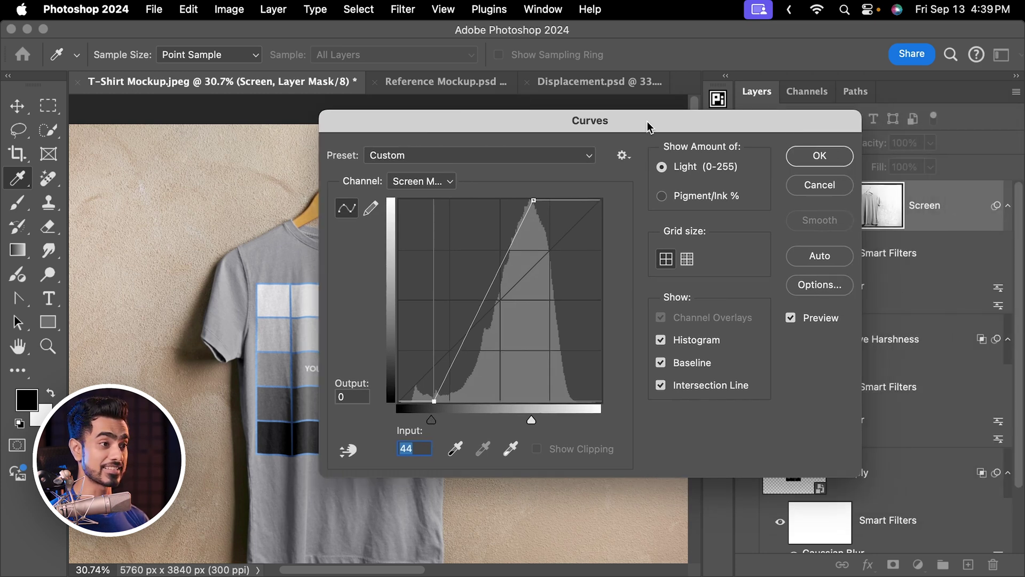
{"action": "left_click", "coordinate": [820, 156]}
{"action": "key", "text": "super+0"}
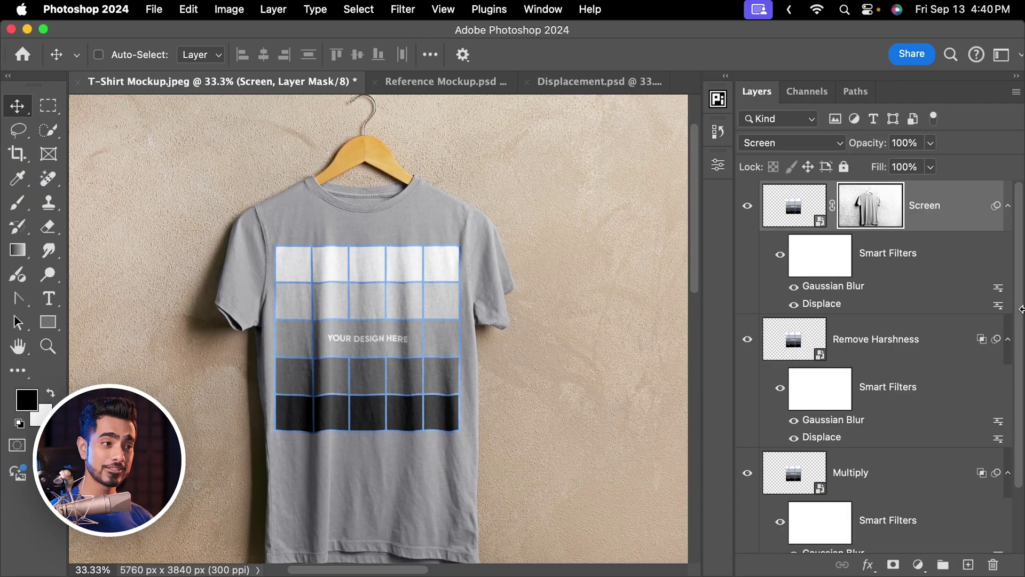
Step: Duplicate the Multiply layer, move the copy to the top, and rename it Your Design Here
{"action": "left_click", "coordinate": [906, 336]}
{"action": "left_click", "coordinate": [883, 473]}
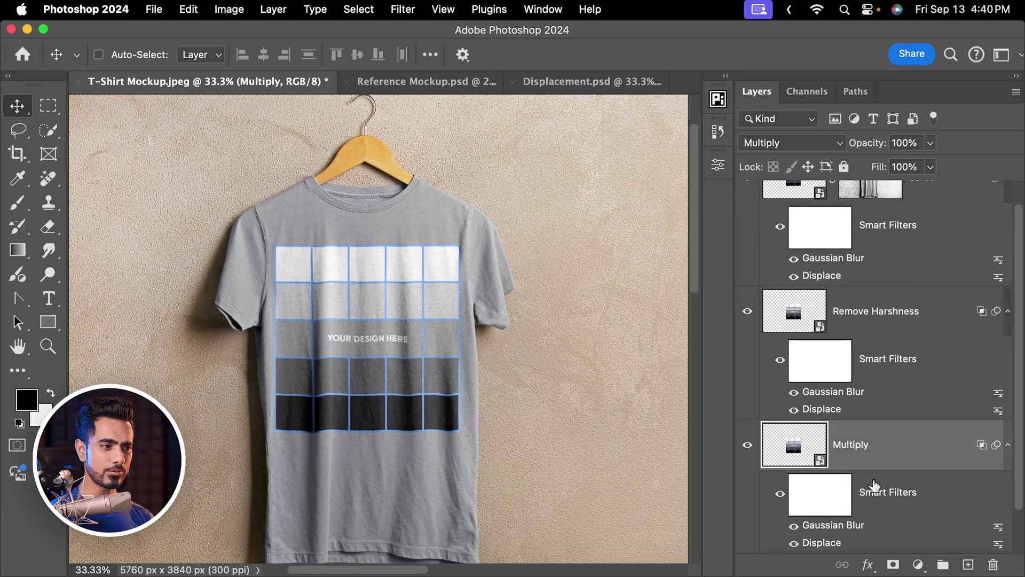
{"action": "key", "text": "super"}
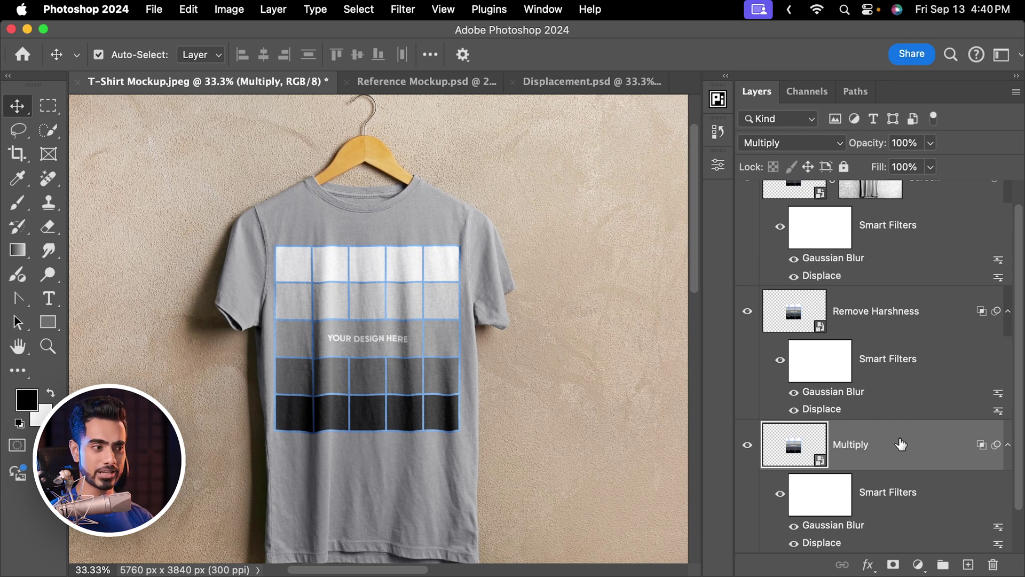
{"action": "key", "text": "super+j"}
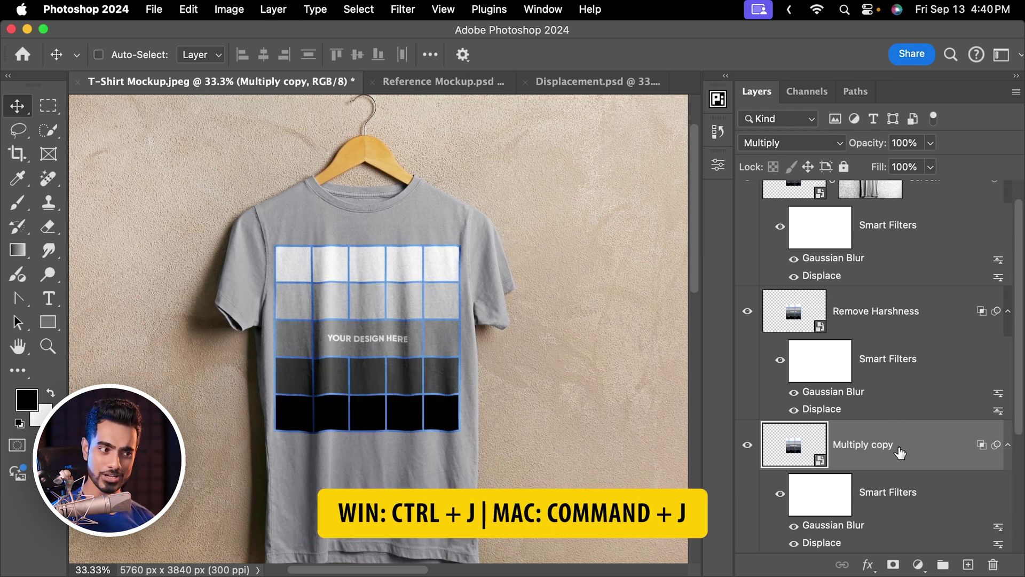
{"action": "left_click_drag", "start_coordinate": [901, 453], "coordinate": [869, 204]}
{"action": "double_click", "coordinate": [874, 206]}
{"action": "type", "text": "Your Design Here"}
{"action": "key", "text": "Return"}
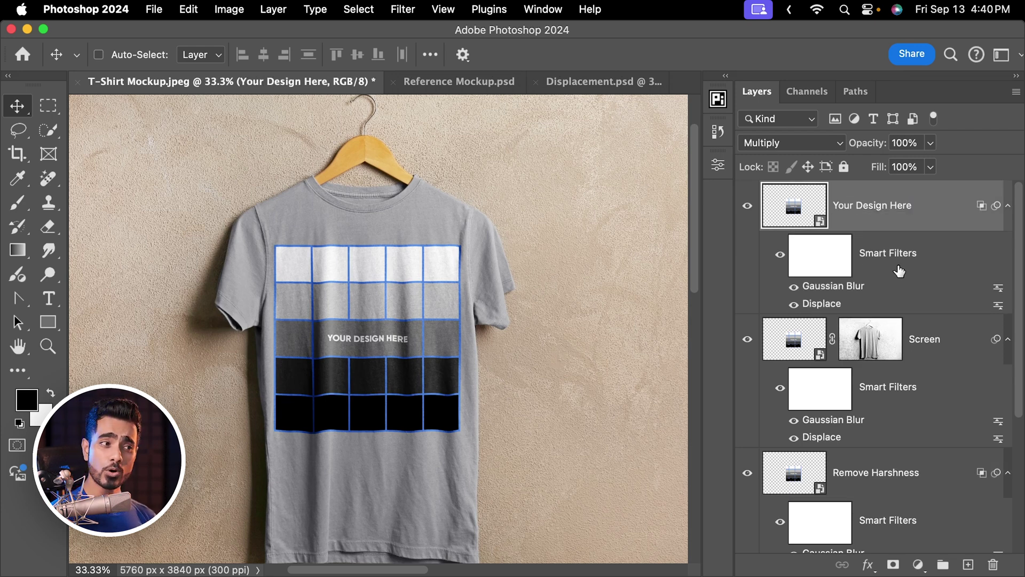
Step: Delete Your Design Here's smart filters, clear its layer style, and set Fill to 0%
{"action": "left_click_drag", "start_coordinate": [939, 304], "coordinate": [994, 565]}
{"action": "right_click", "coordinate": [958, 192]}
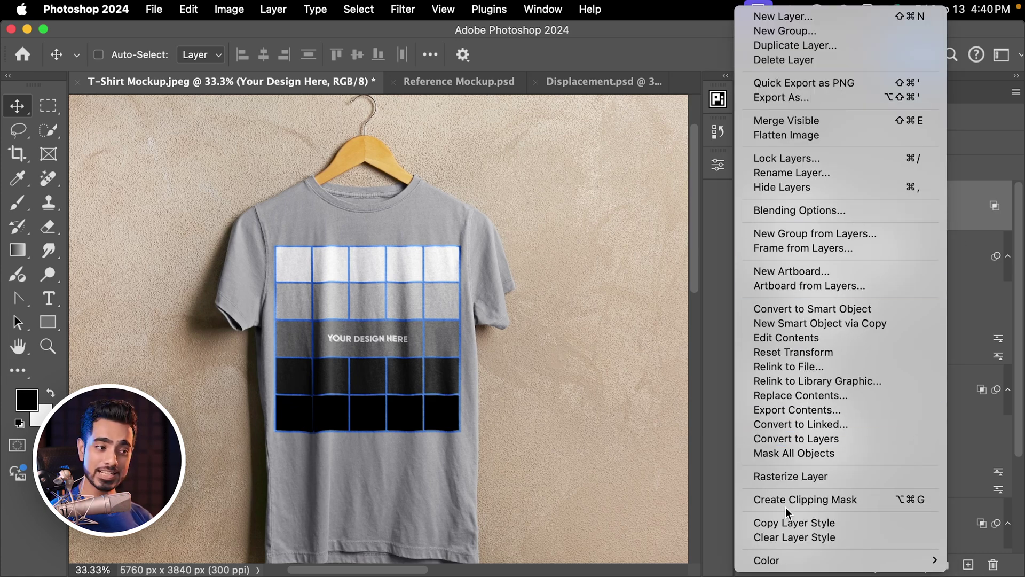
{"action": "left_click", "coordinate": [788, 537]}
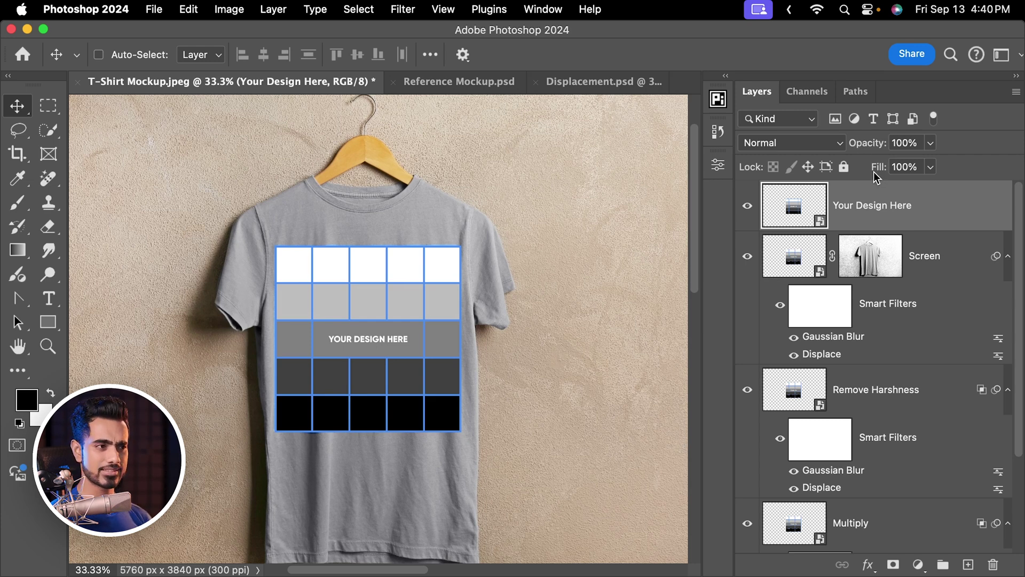
{"action": "left_click_drag", "start_coordinate": [878, 171], "coordinate": [652, 164]}
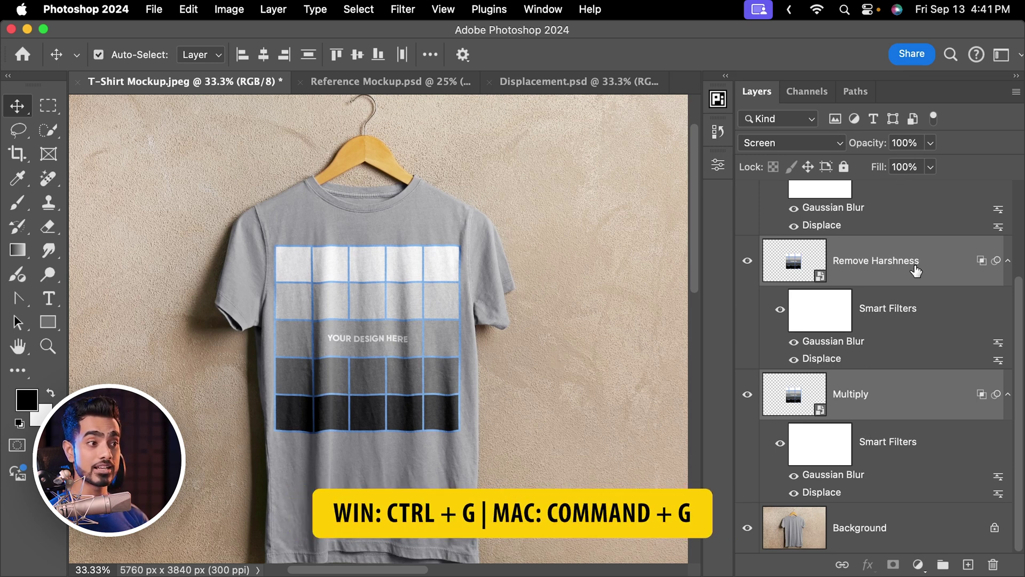
Step: Group the Screen, Remove Harshness and Multiply layers into a group named Adjustments
{"action": "key", "text": "super+g"}
{"action": "double_click", "coordinate": [817, 241]}
{"action": "type", "text": "Adjustments"}
{"action": "key", "text": "Return"}
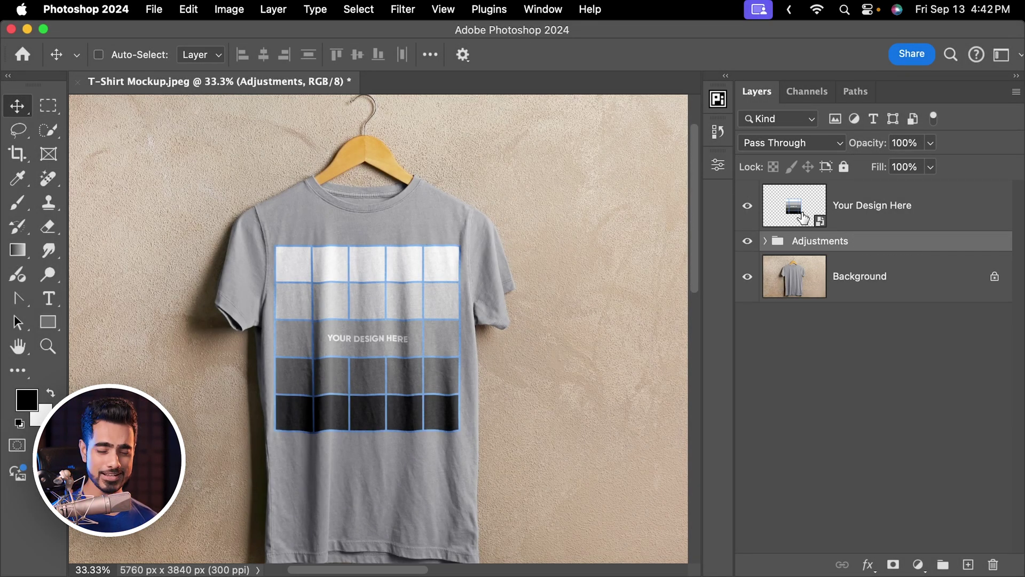
Step: Place Grill.png into the Your Design Here contents and scale the Hot Grill logo down slightly
{"action": "double_click", "coordinate": [806, 195]}
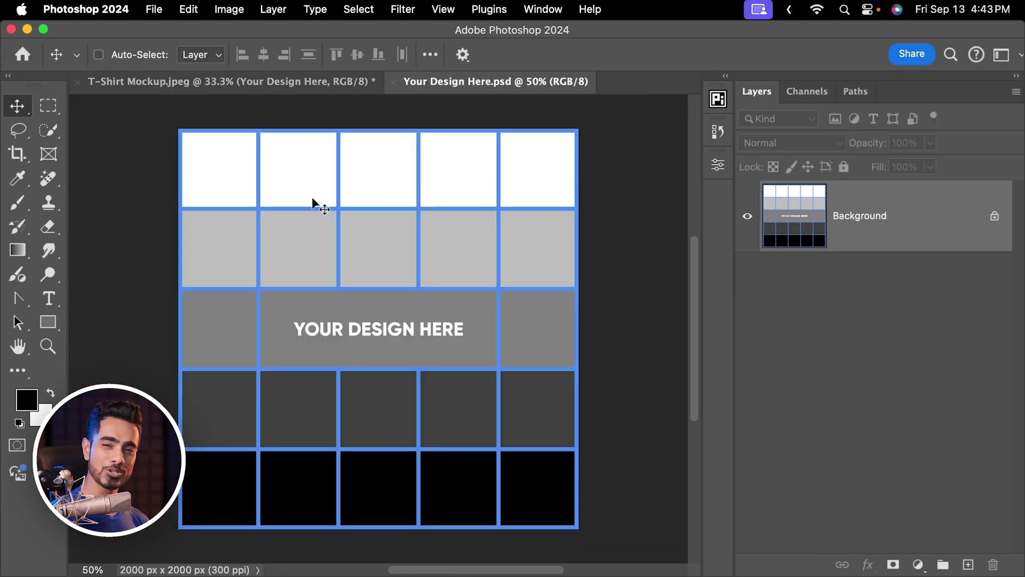
{"action": "key", "text": "super+Tab"}
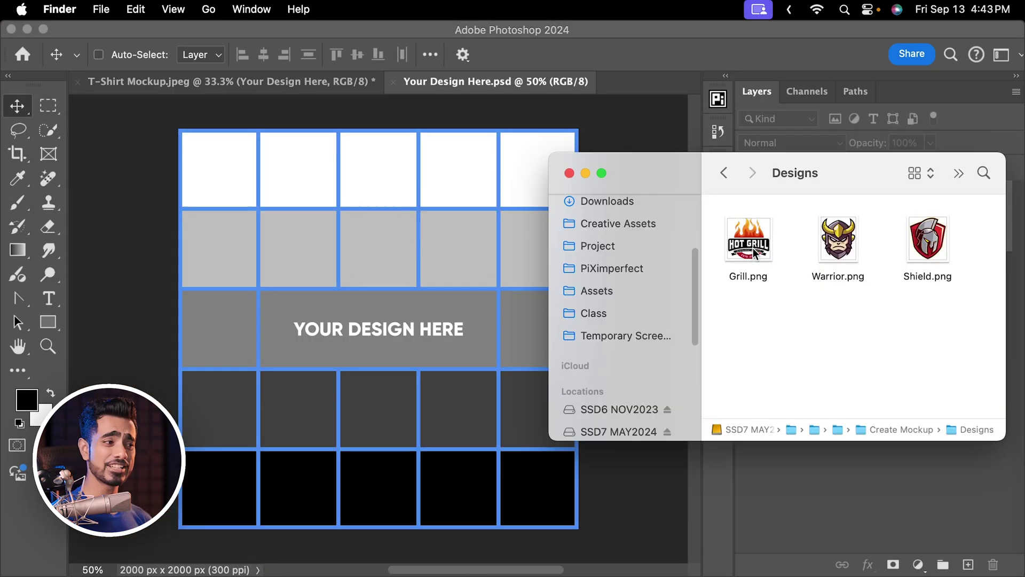
{"action": "left_click_drag", "start_coordinate": [748, 230], "coordinate": [363, 385]}
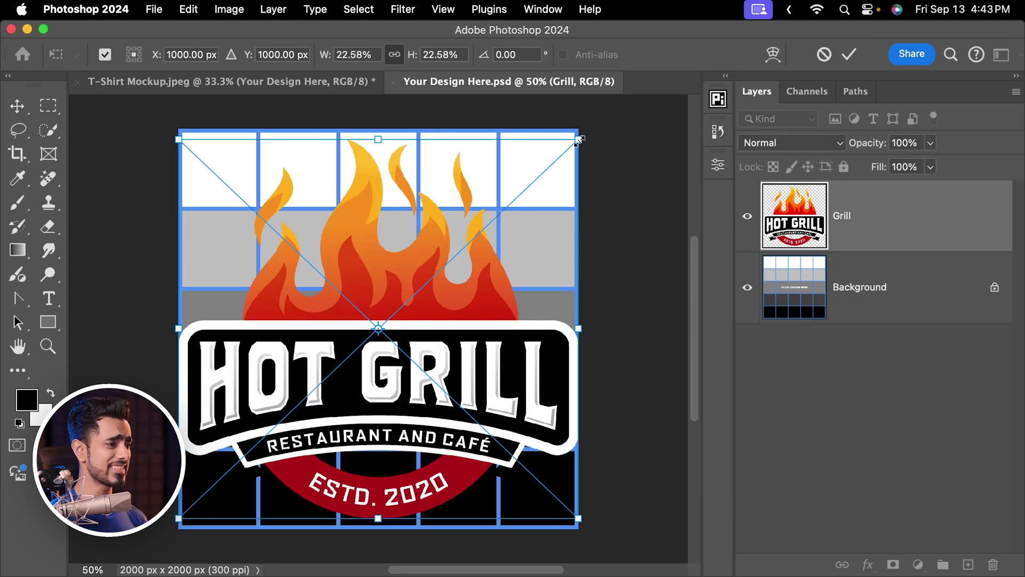
{"action": "left_click_drag", "start_coordinate": [579, 140], "coordinate": [563, 155]}
{"action": "key", "text": "Return"}
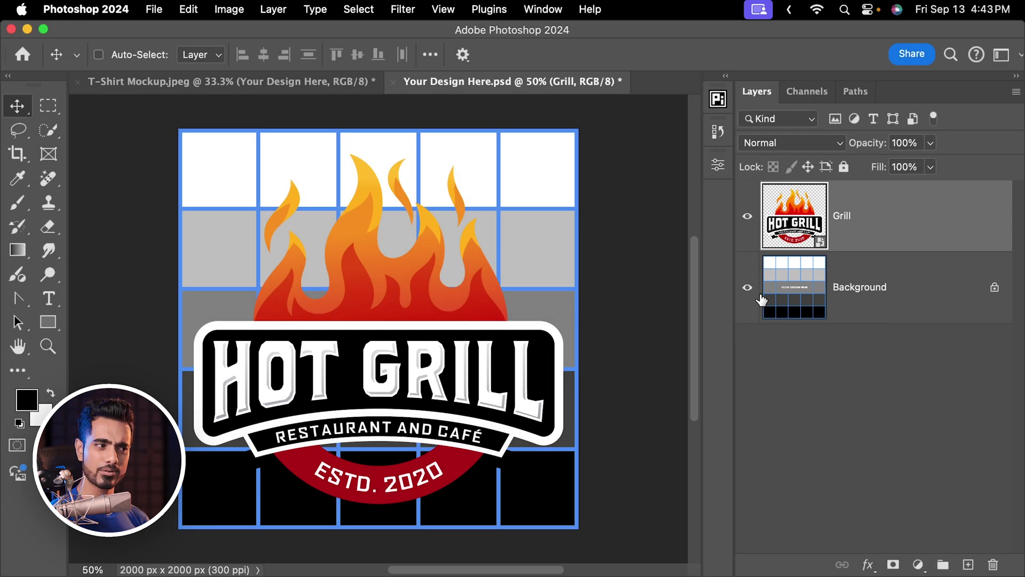
Step: Hide the grid Background layer and save Your Design Here.psd
{"action": "left_click", "coordinate": [748, 291]}
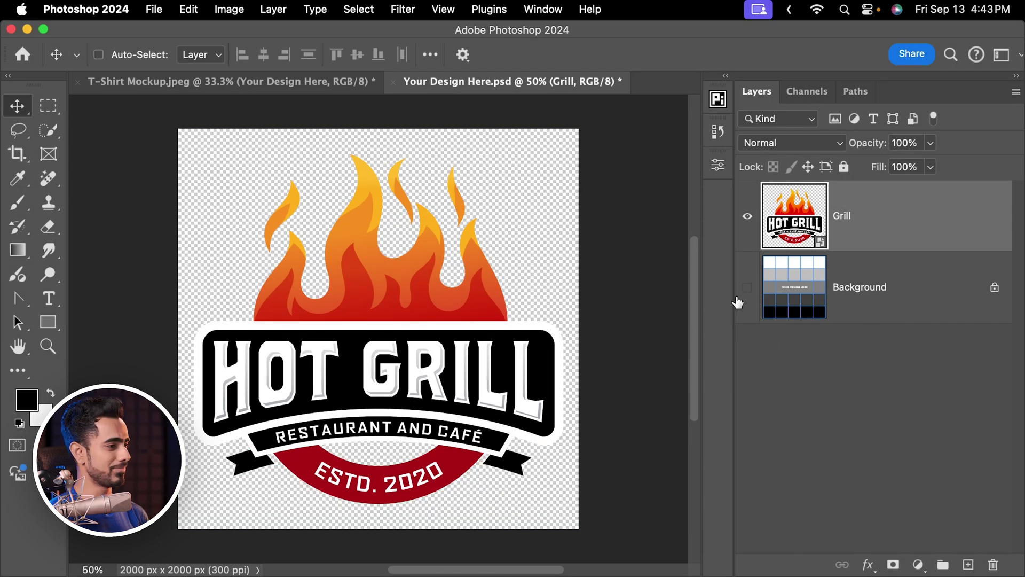
{"action": "key", "text": "super+s"}
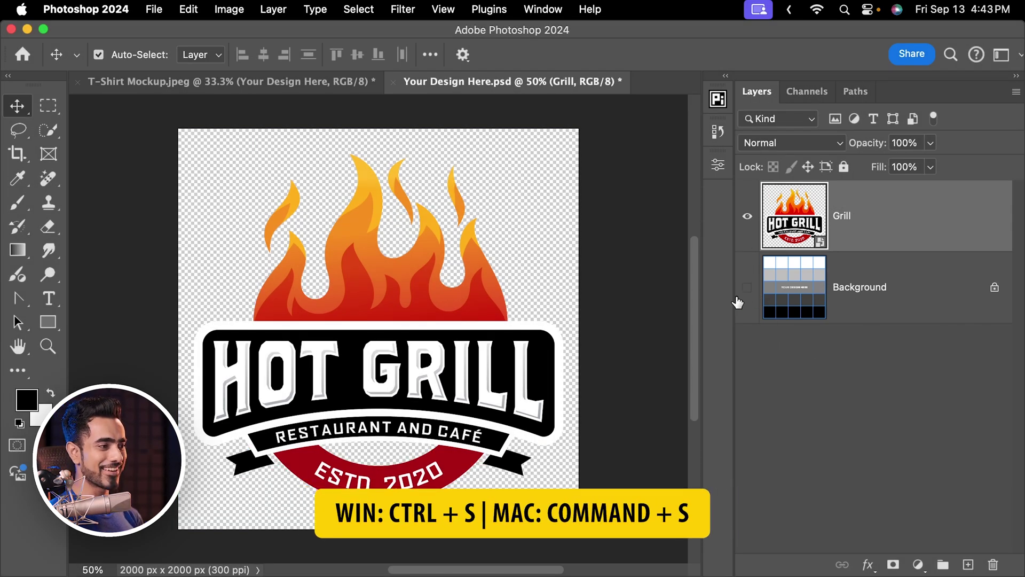
{"action": "left_click", "coordinate": [763, 245]}
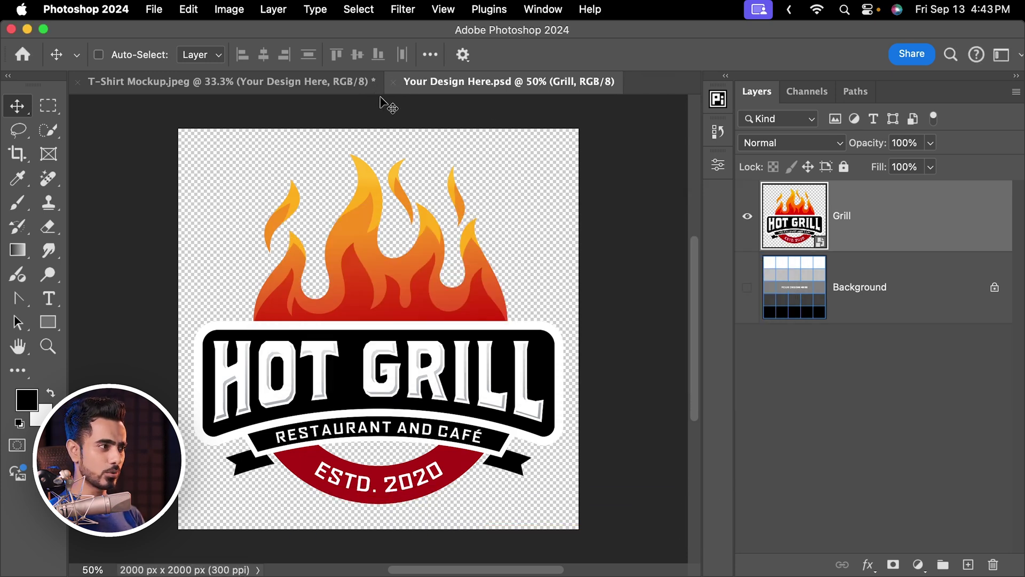
Step: Return to T-Shirt Mockup, zoom in and expand the Adjustments group to inspect the logo
{"action": "left_click", "coordinate": [335, 87]}
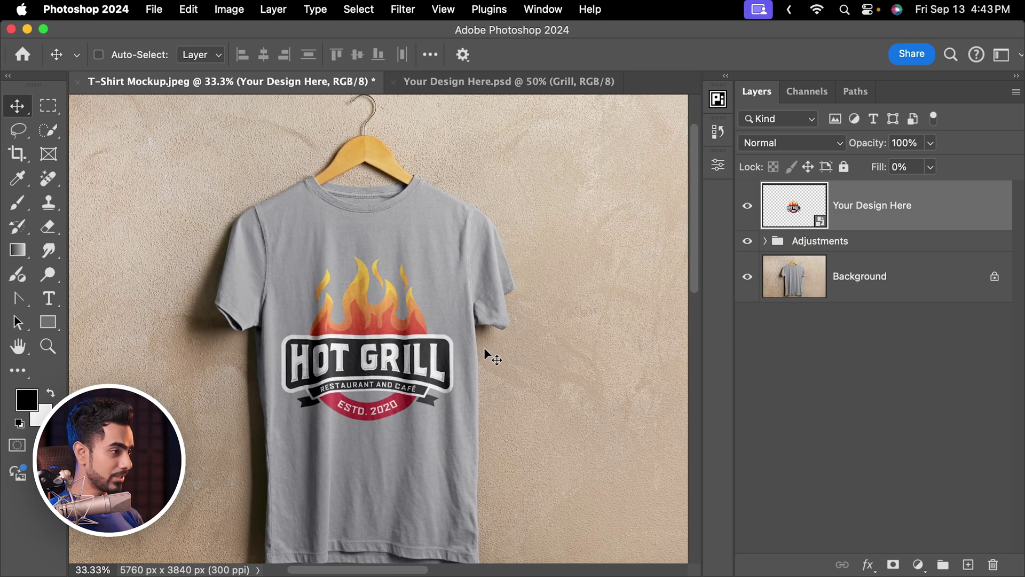
{"action": "scroll", "coordinate": [396, 279], "scroll_direction": "up", "scroll_amount": 3}
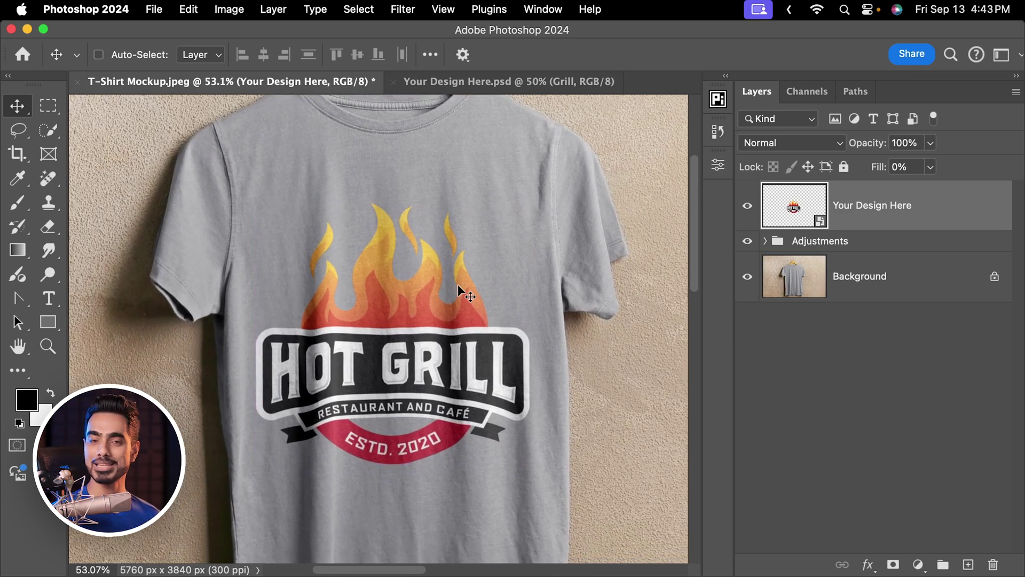
{"action": "left_click", "coordinate": [765, 241]}
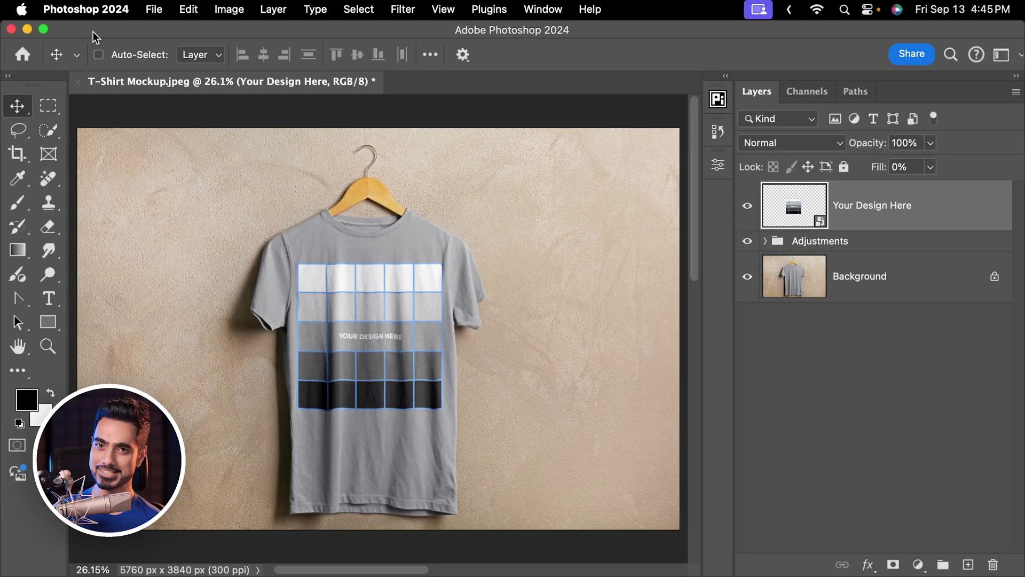
Step: Save the mockup as the template T-Shirt Mockup Template.psdt in the Create Mockup folder
{"action": "left_click", "coordinate": [155, 14]}
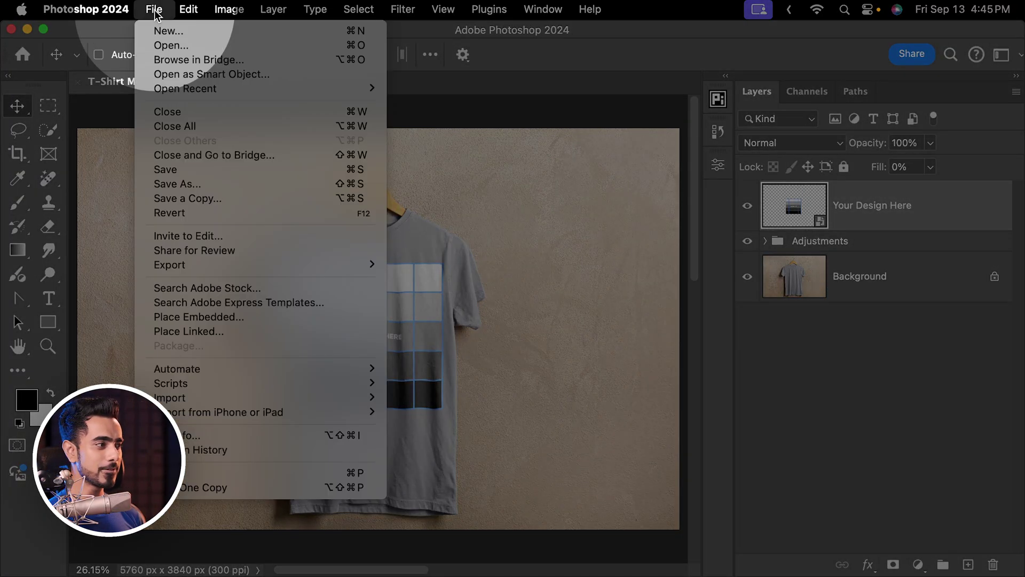
{"action": "left_click", "coordinate": [181, 186]}
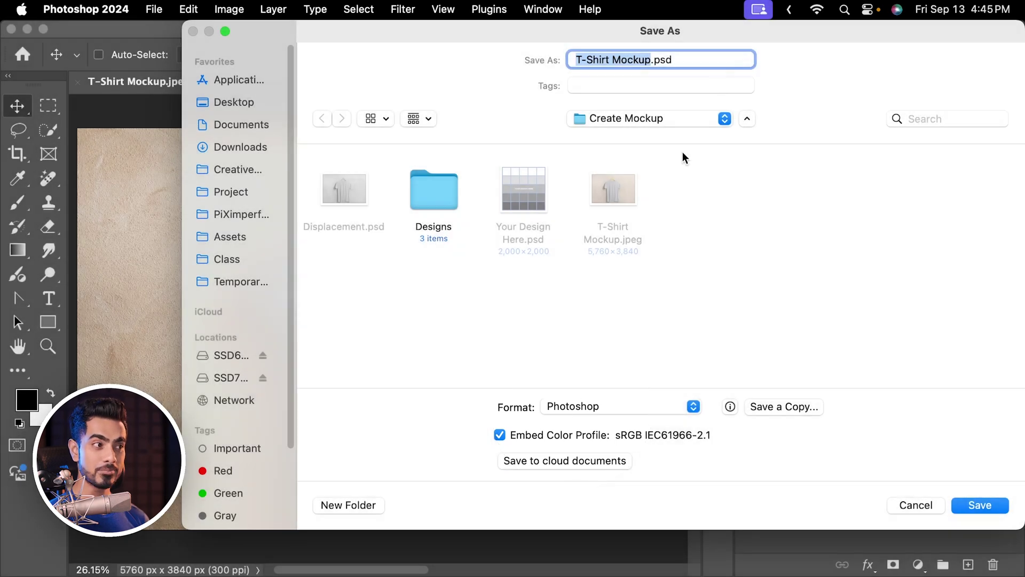
{"action": "left_click", "coordinate": [691, 58]}
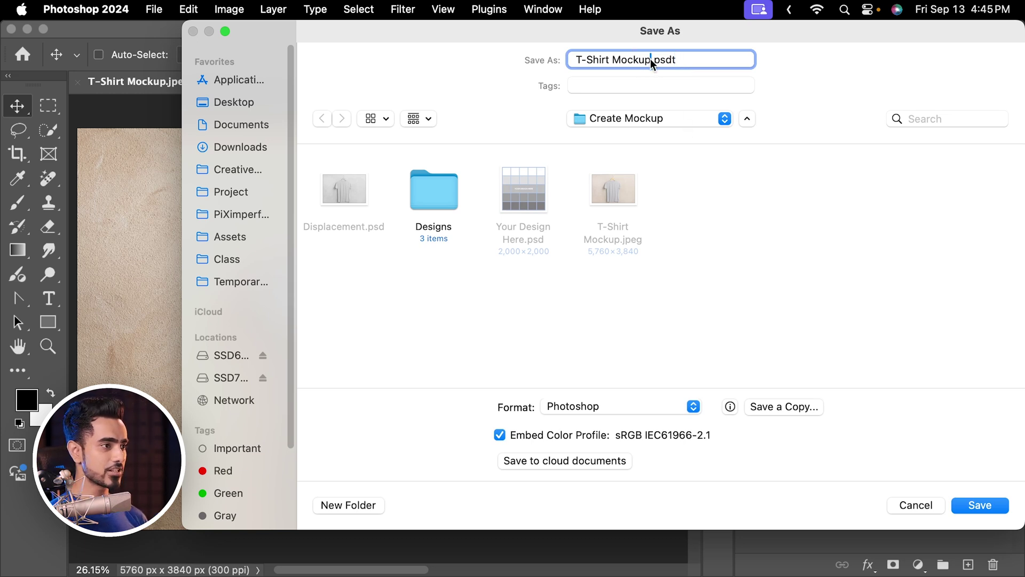
{"action": "type", "text": "Template"}
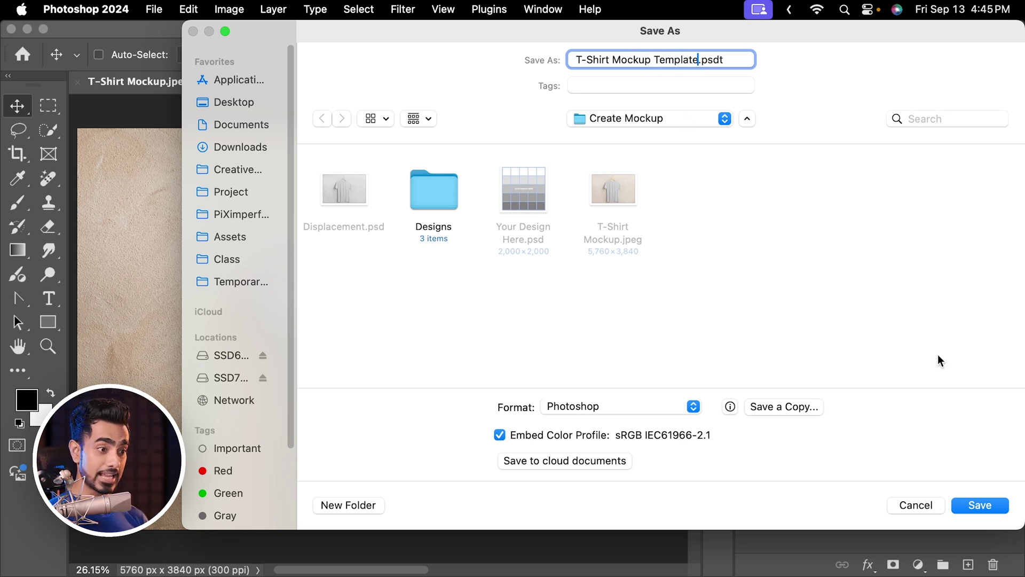
{"action": "left_click", "coordinate": [985, 499]}
{"action": "left_click", "coordinate": [773, 246]}
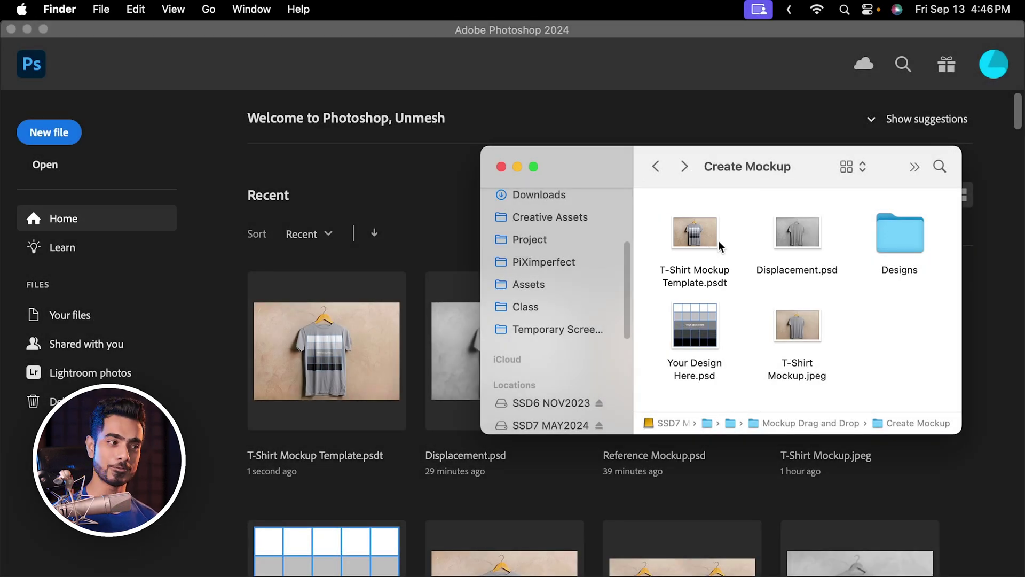
Step: Drag T-Shirt Mockup Template.psdt from Finder into Photoshop to open it as Untitled-1
{"action": "left_click_drag", "start_coordinate": [710, 243], "coordinate": [385, 326]}
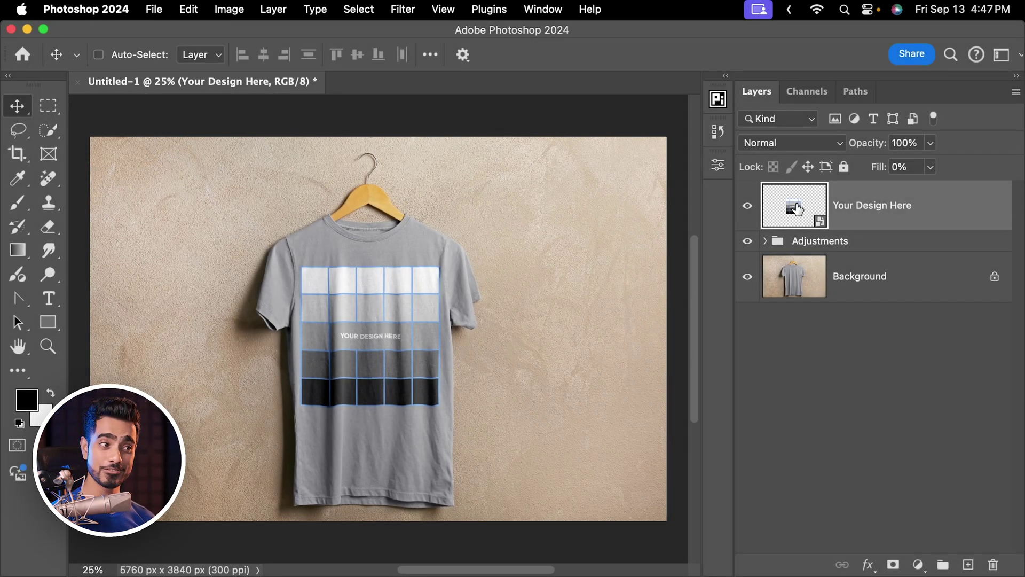
Step: Place Shield.png in the placeholder contents, hide the grid Background, and save
{"action": "double_click", "coordinate": [793, 207]}
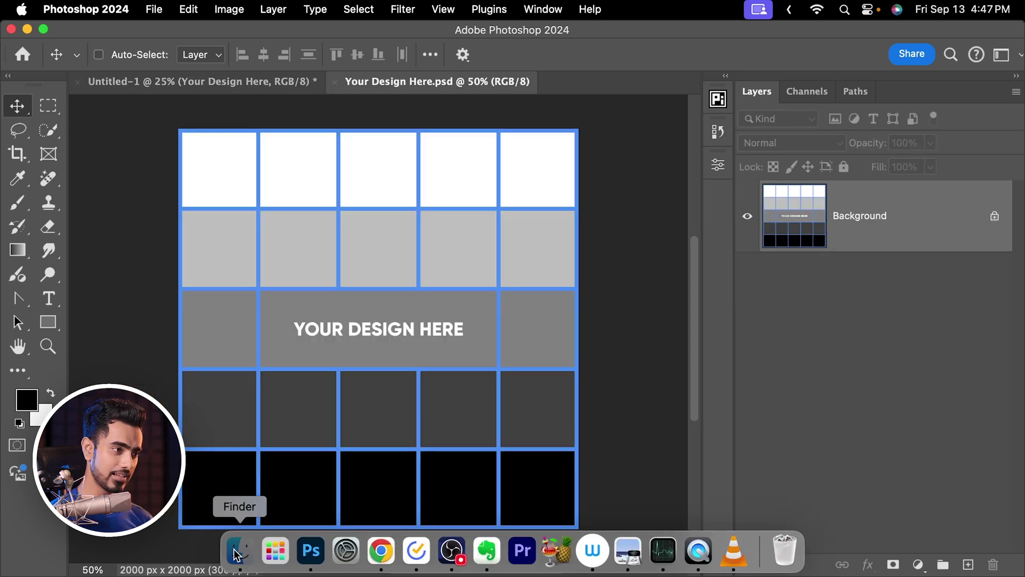
{"action": "left_click", "coordinate": [235, 551]}
{"action": "left_click_drag", "start_coordinate": [528, 162], "coordinate": [466, 282]}
{"action": "key", "text": "Return"}
{"action": "left_click", "coordinate": [748, 292]}
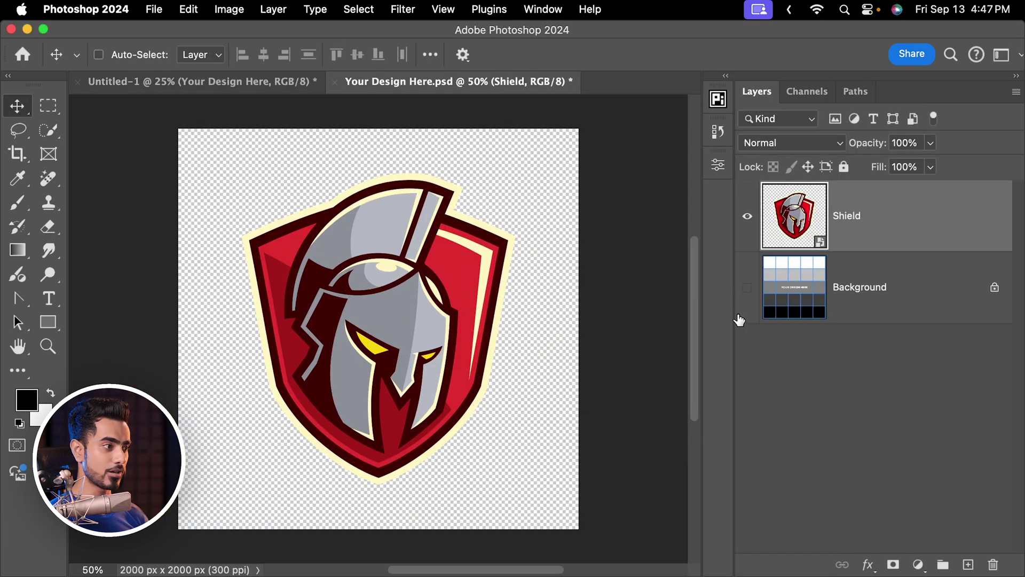
{"action": "key", "text": "super+s"}
{"action": "left_click", "coordinate": [763, 246]}
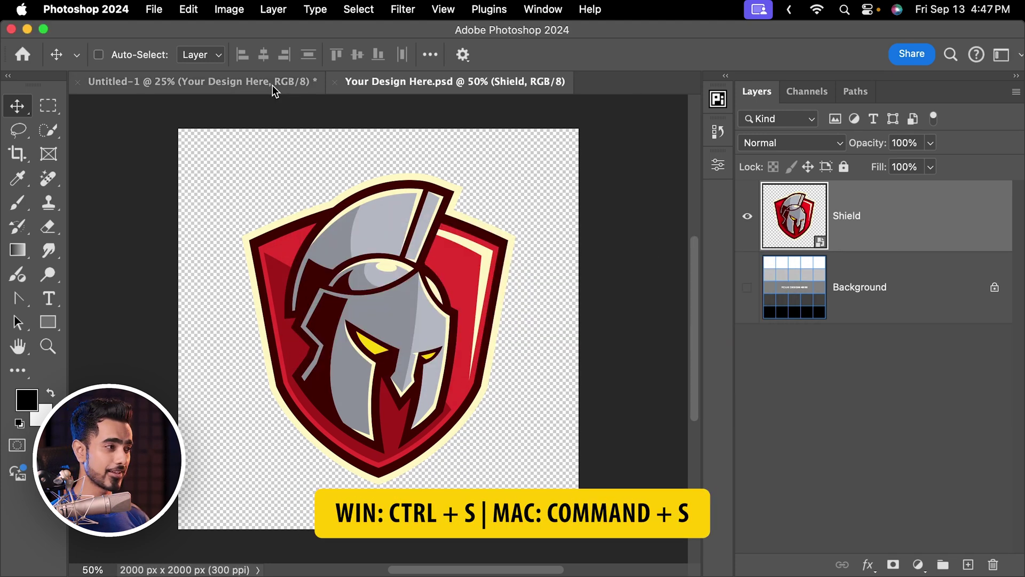
Step: Switch to the Untitled-1 mockup and start saving it as a new file
{"action": "left_click", "coordinate": [197, 81]}
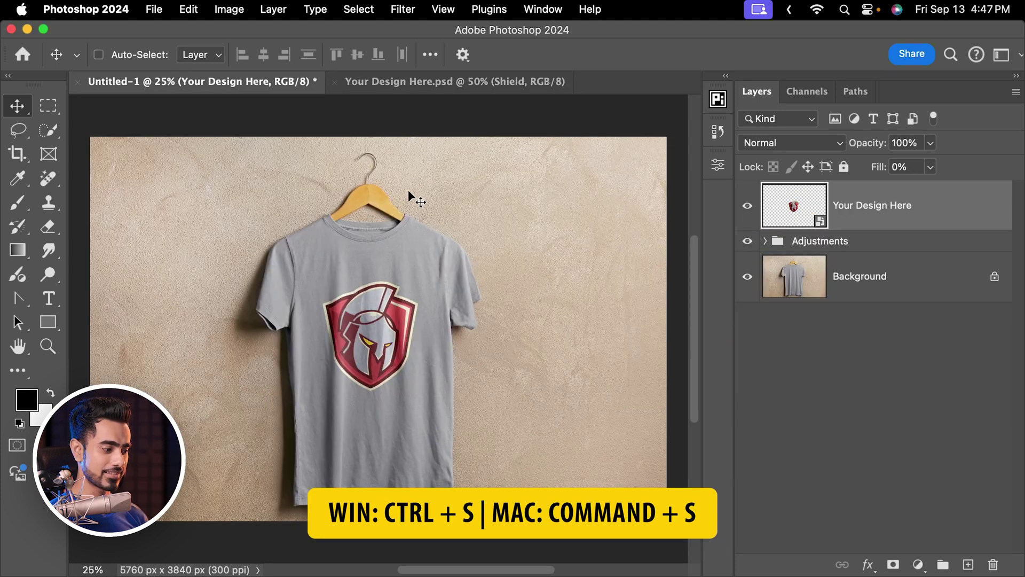
{"action": "key", "text": "super"}
{"action": "key", "text": "super+s"}
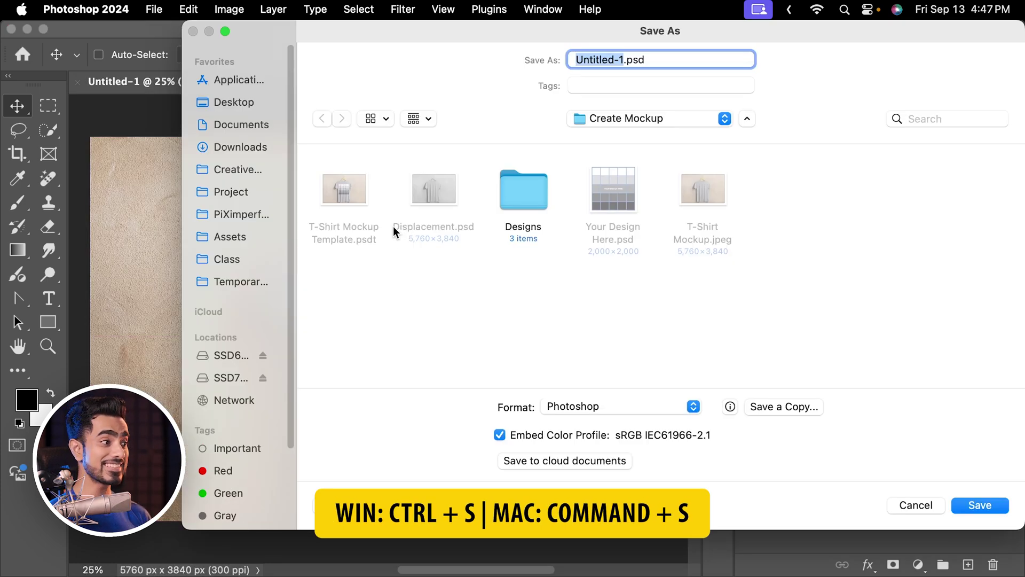